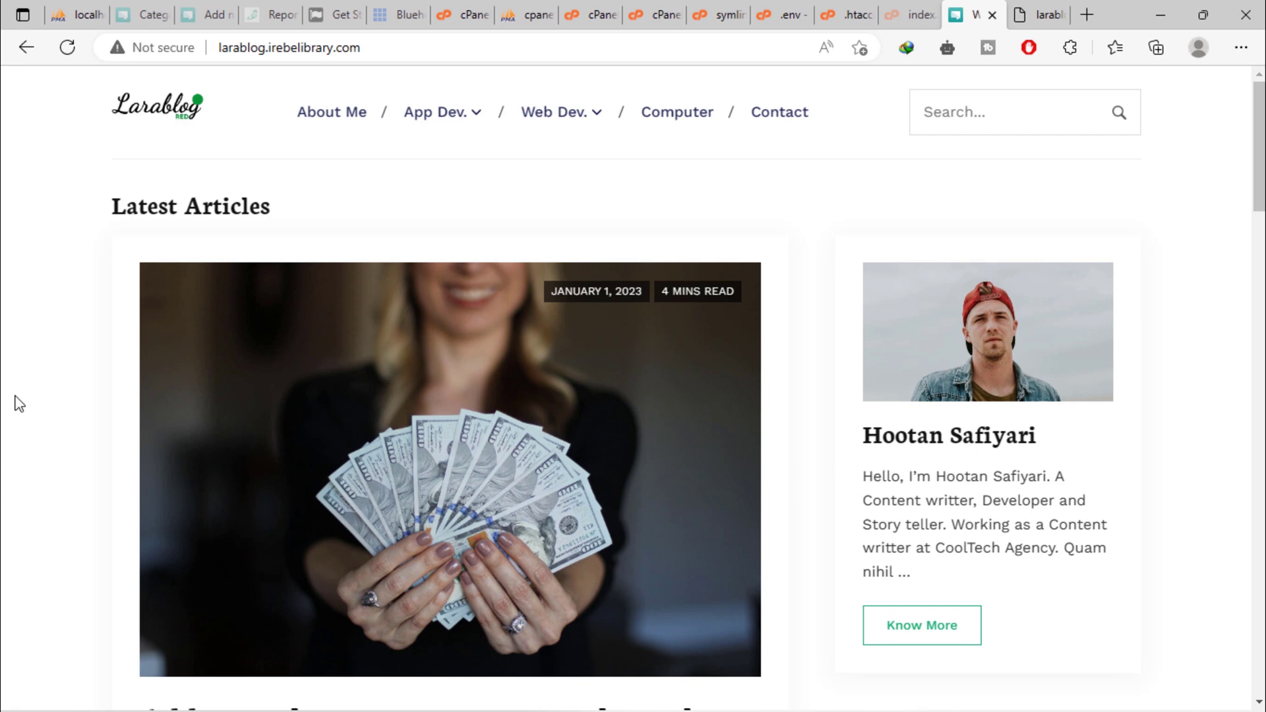
pyautogui.scroll(-15, 333, 362)
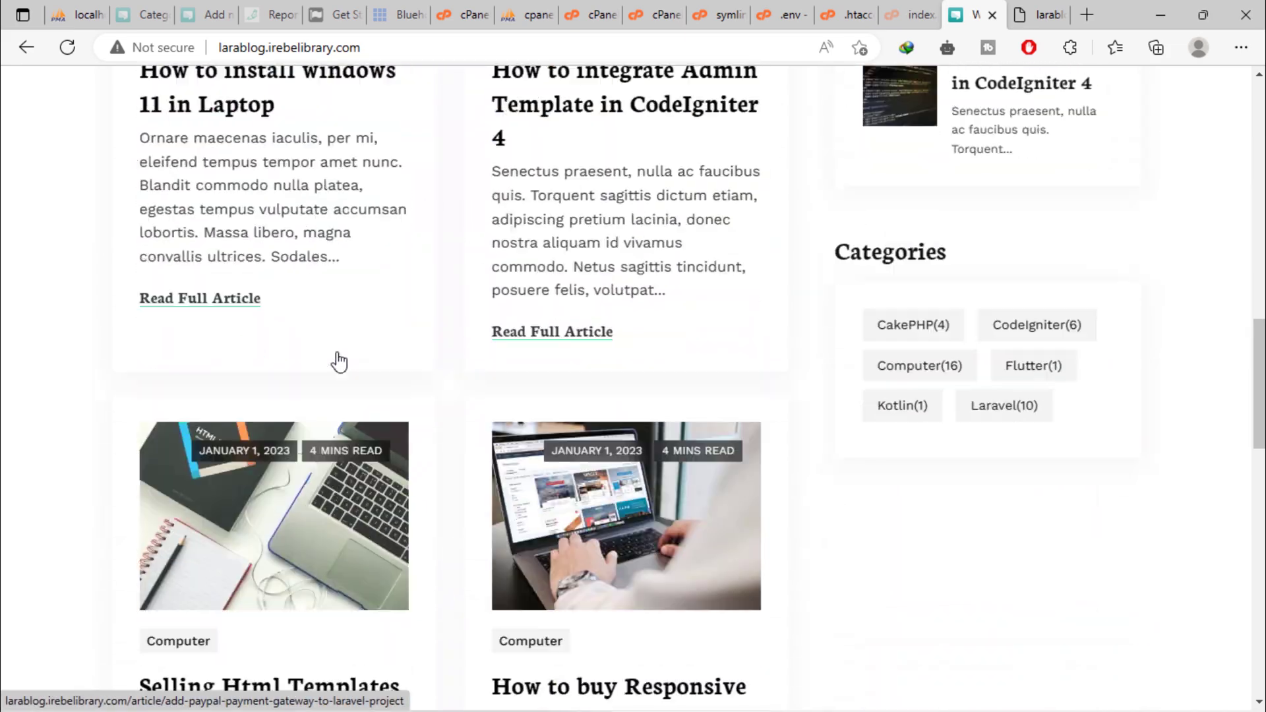
pyautogui.scroll(15, 339, 362)
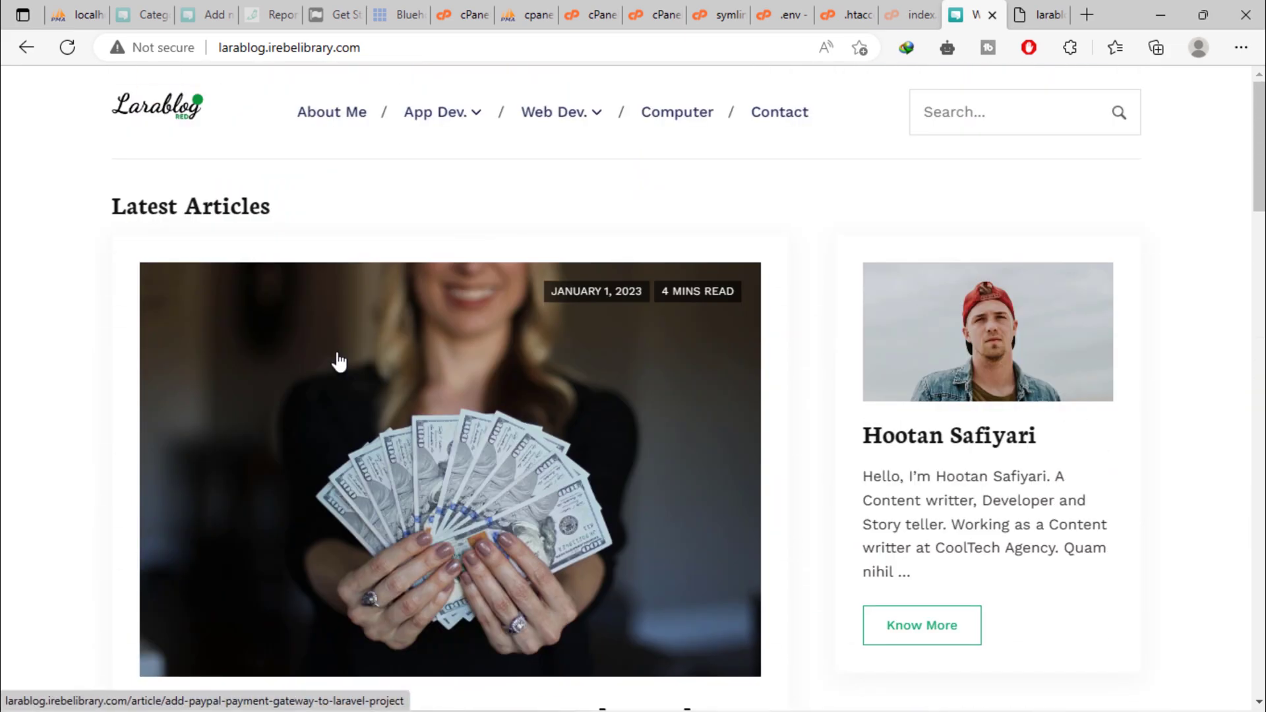
pyautogui.click(223, 53)
pyautogui.click(222, 53)
pyautogui.write('https:')
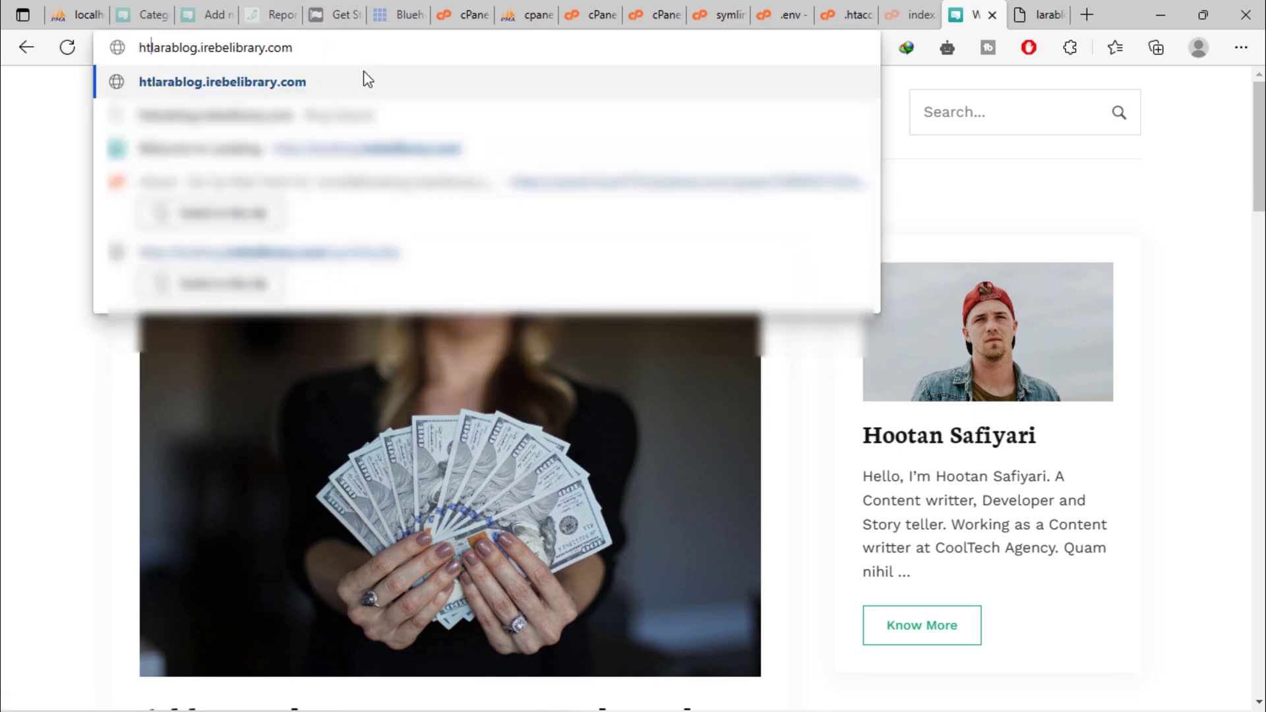
pyautogui.write('//')
pyautogui.press('Return')
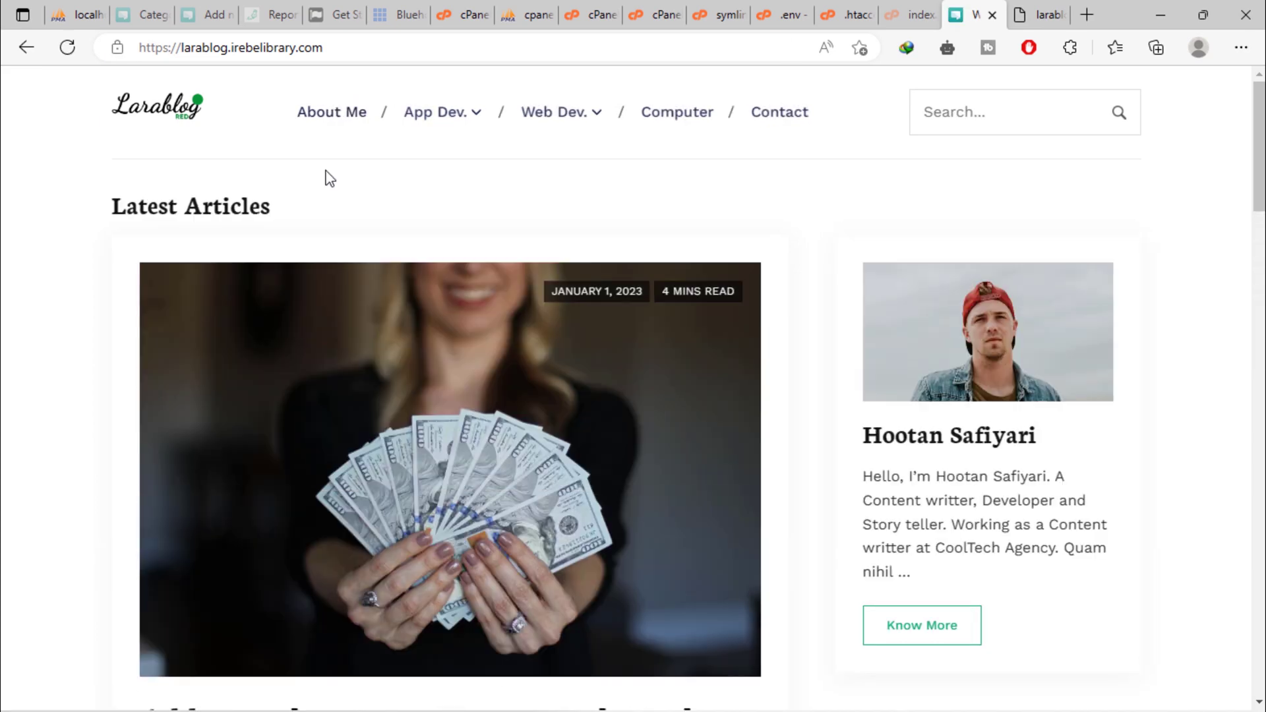
pyautogui.click(168, 50)
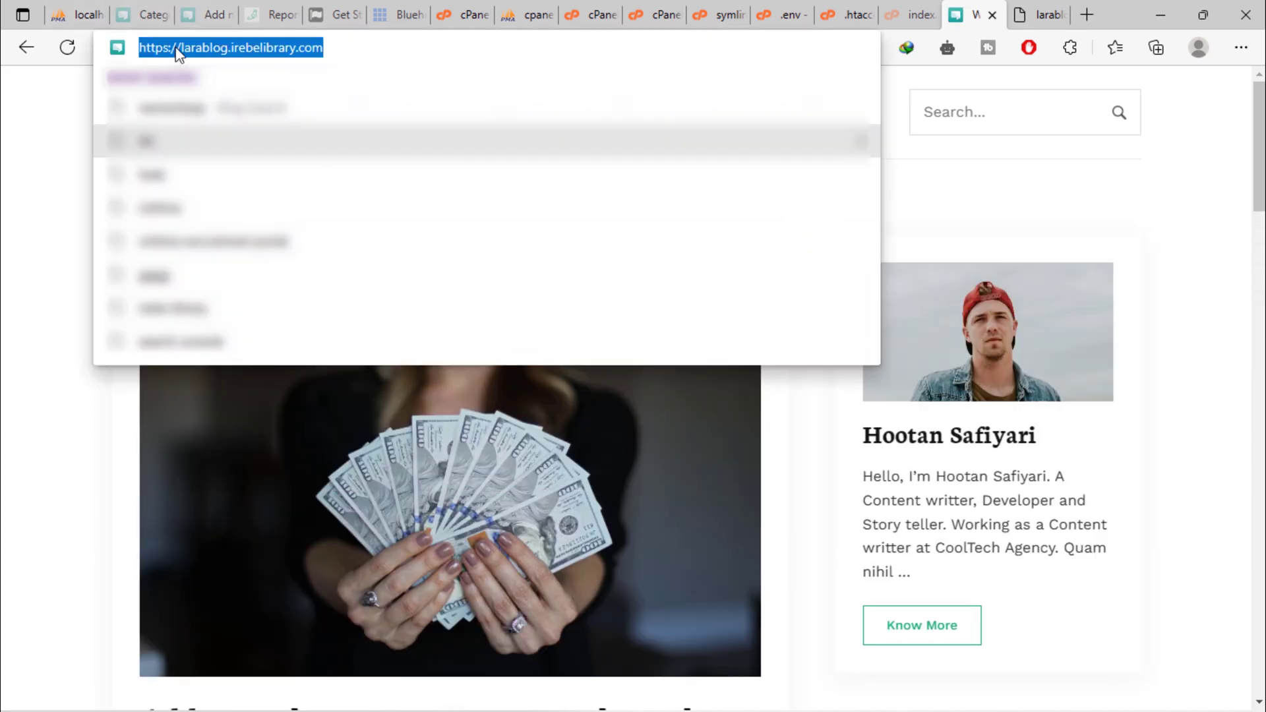
pyautogui.scroll(-10, 54, 350)
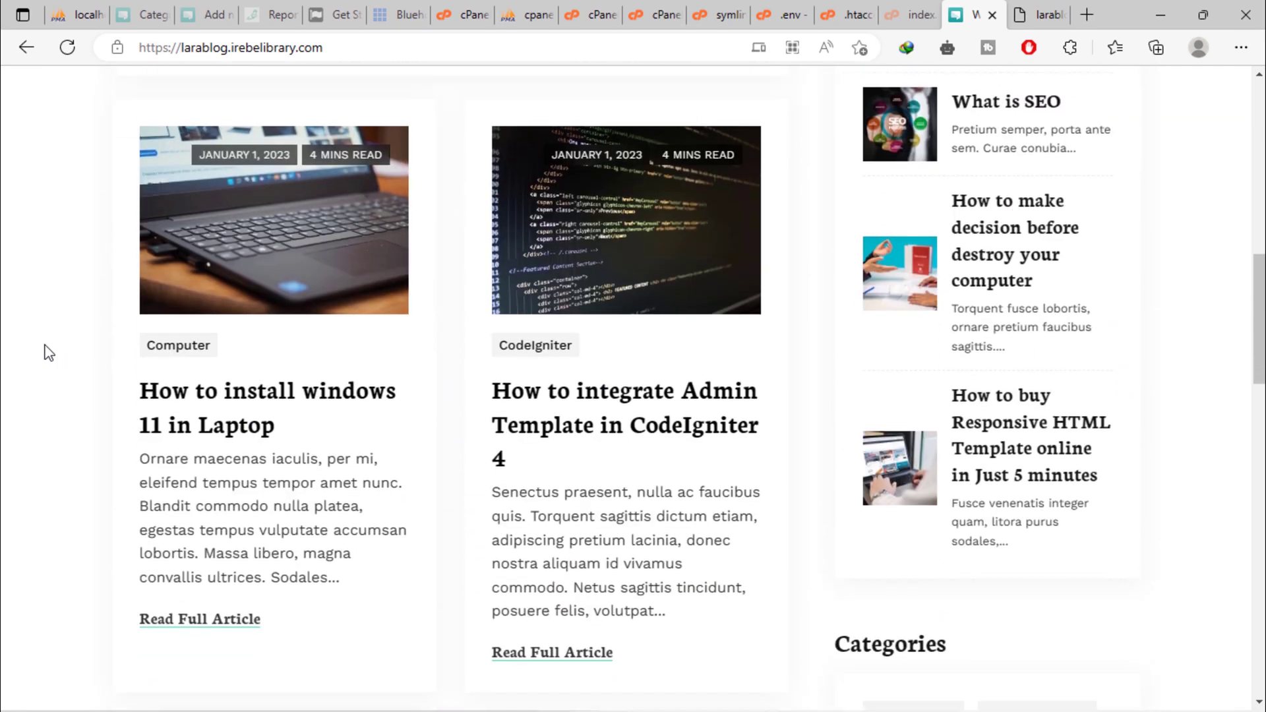
pyautogui.scroll(5, 644, 615)
# Open the 'How to integrate Admin Template in CodeIgniter 4' article, then return to the Larablog homepage.
pyautogui.click(616, 565)
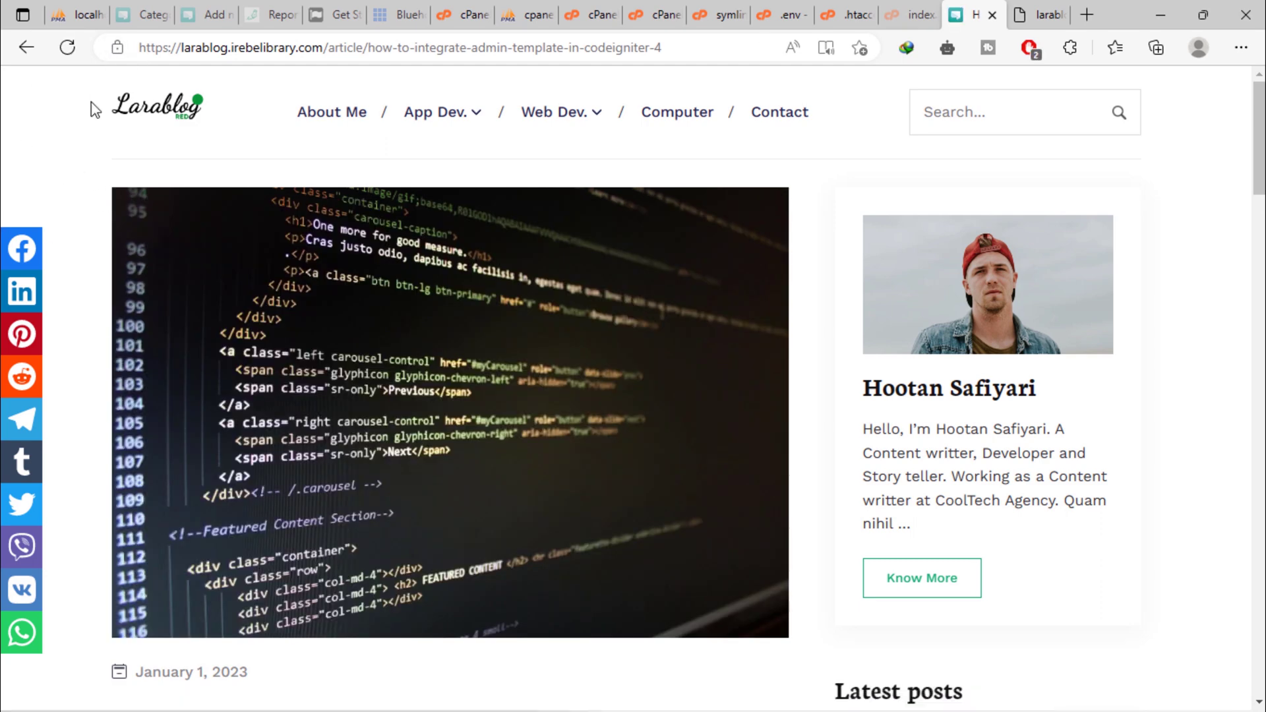
pyautogui.click(173, 109)
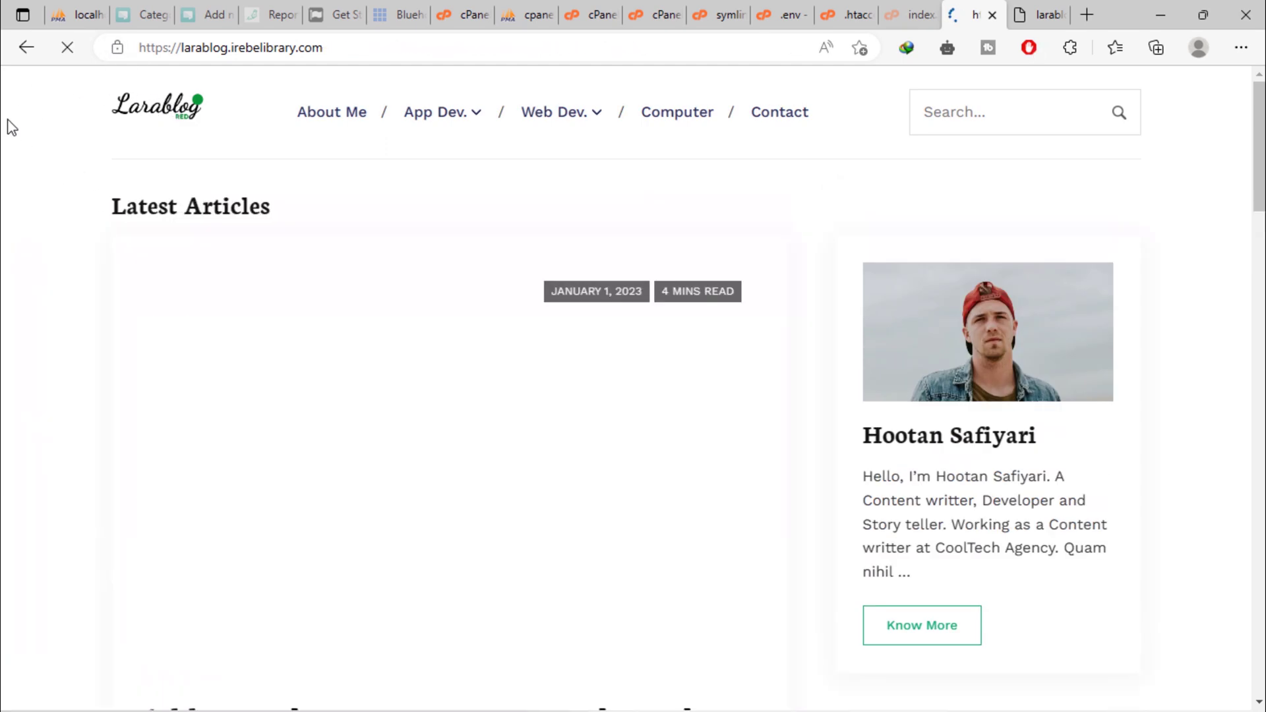
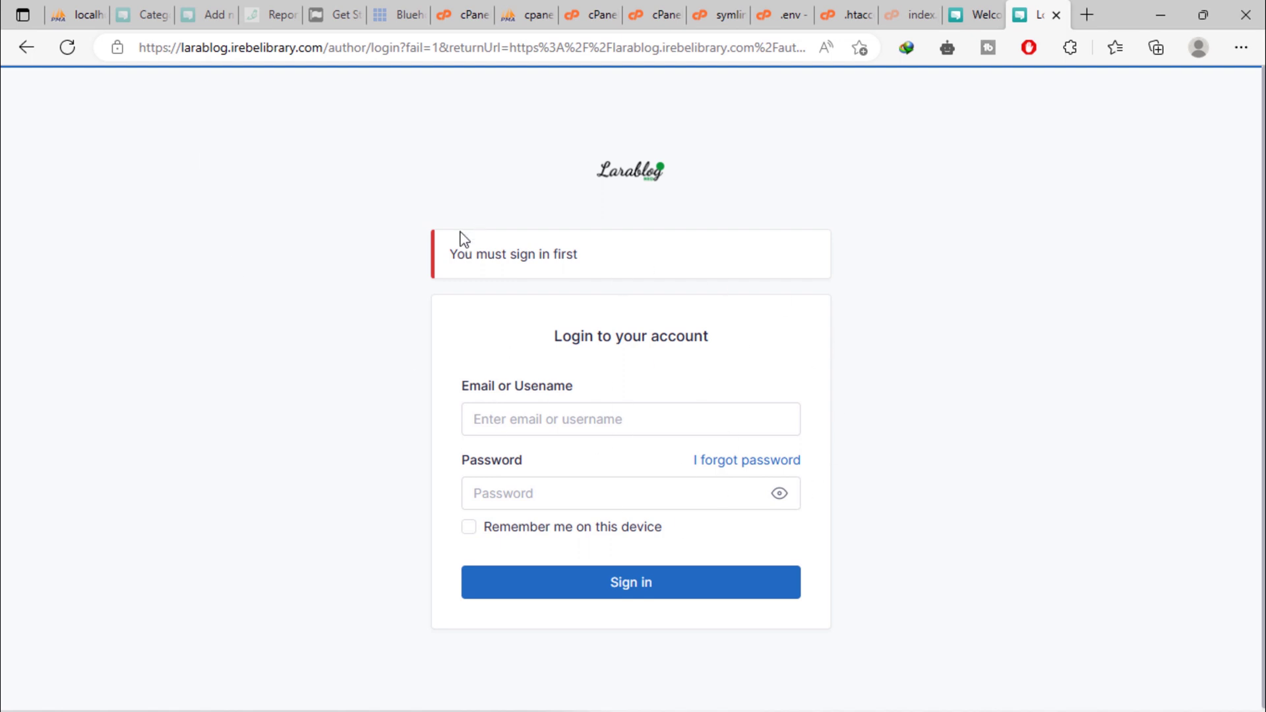
# Sign in to the Larablog admin account using the saved email and the password.
pyautogui.moveTo(458, 254); pyautogui.dragTo(664, 258)
pyautogui.click(1191, 354)
pyautogui.click(585, 418)
pyautogui.click(587, 496)
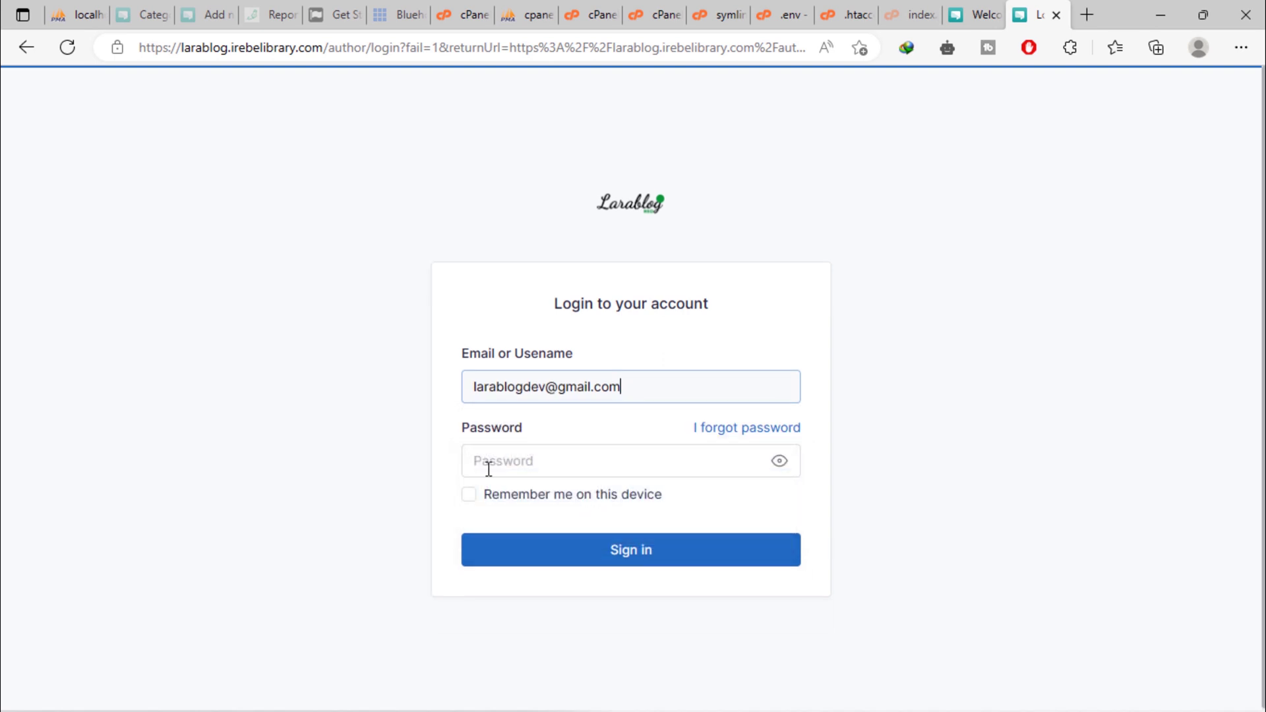
pyautogui.click(544, 461)
pyautogui.write('p')
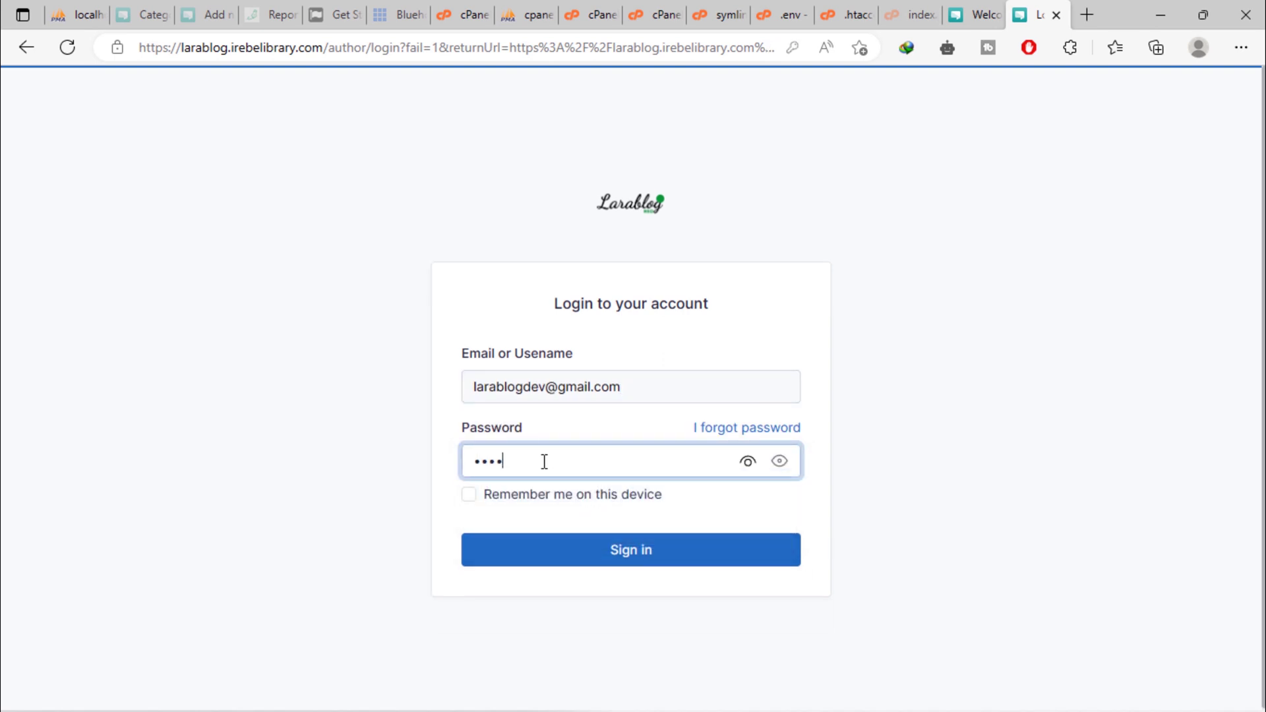
pyautogui.click(580, 552)
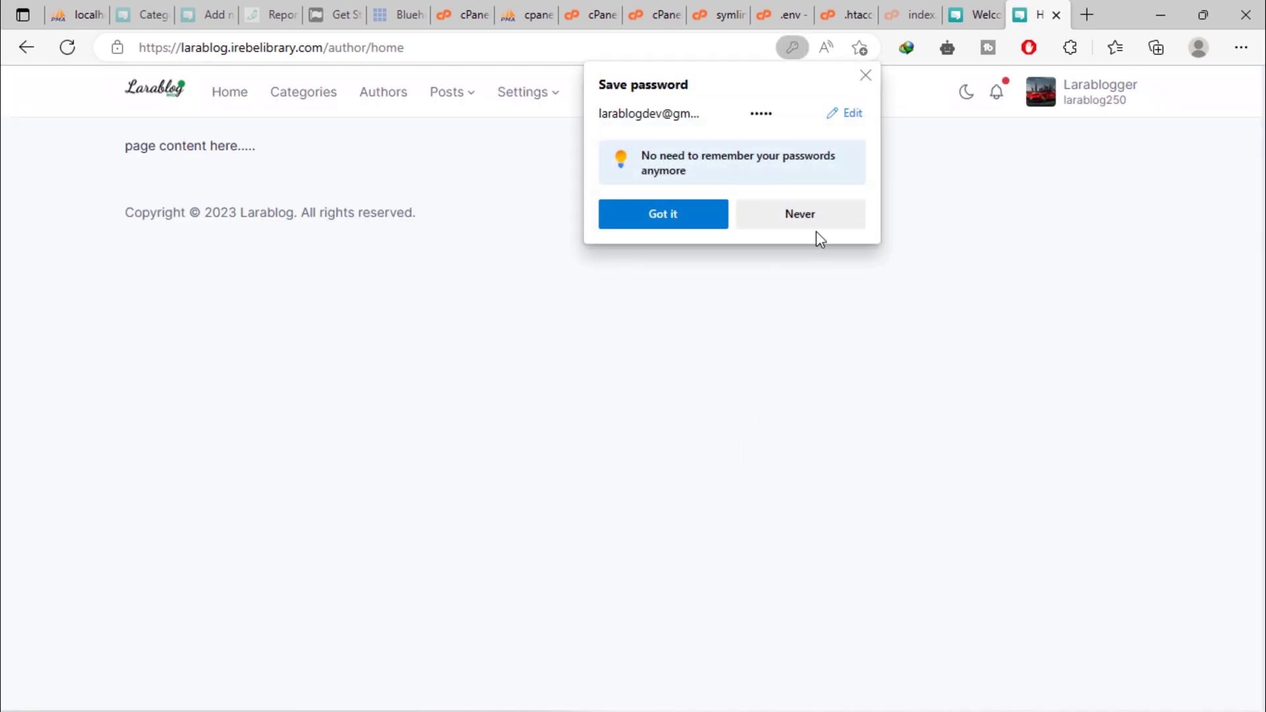
# Decline saving the password in the browser and open the account's Profile page.
pyautogui.click(817, 225)
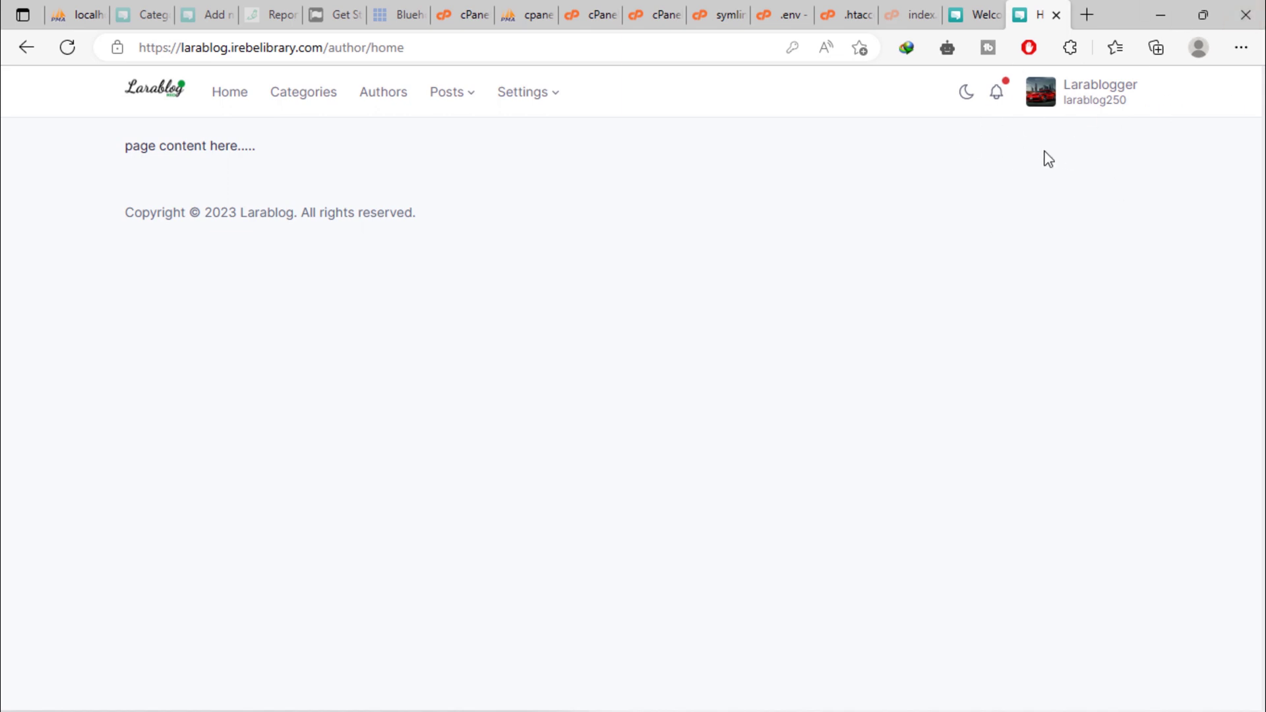
pyautogui.click(1071, 96)
pyautogui.click(1011, 141)
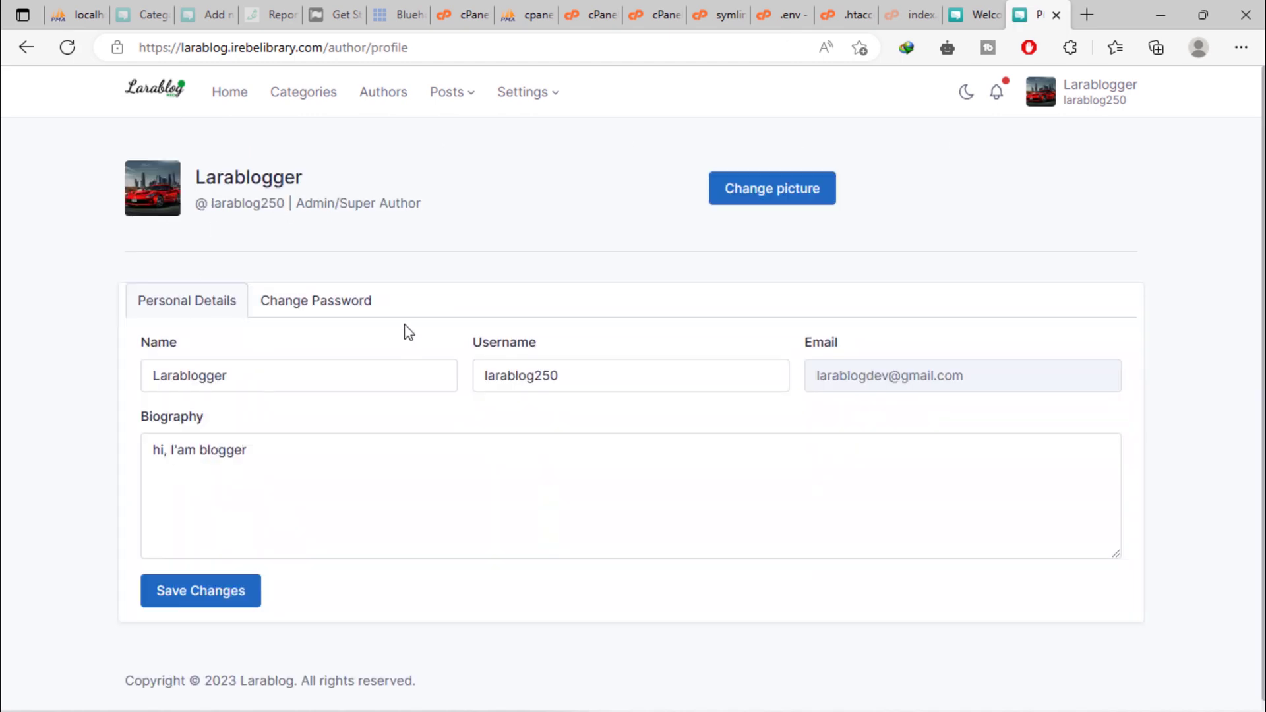
# Replace the profile picture with the kingfisher photo from DES > images, cropped around the bird's head.
pyautogui.click(344, 307)
pyautogui.click(216, 317)
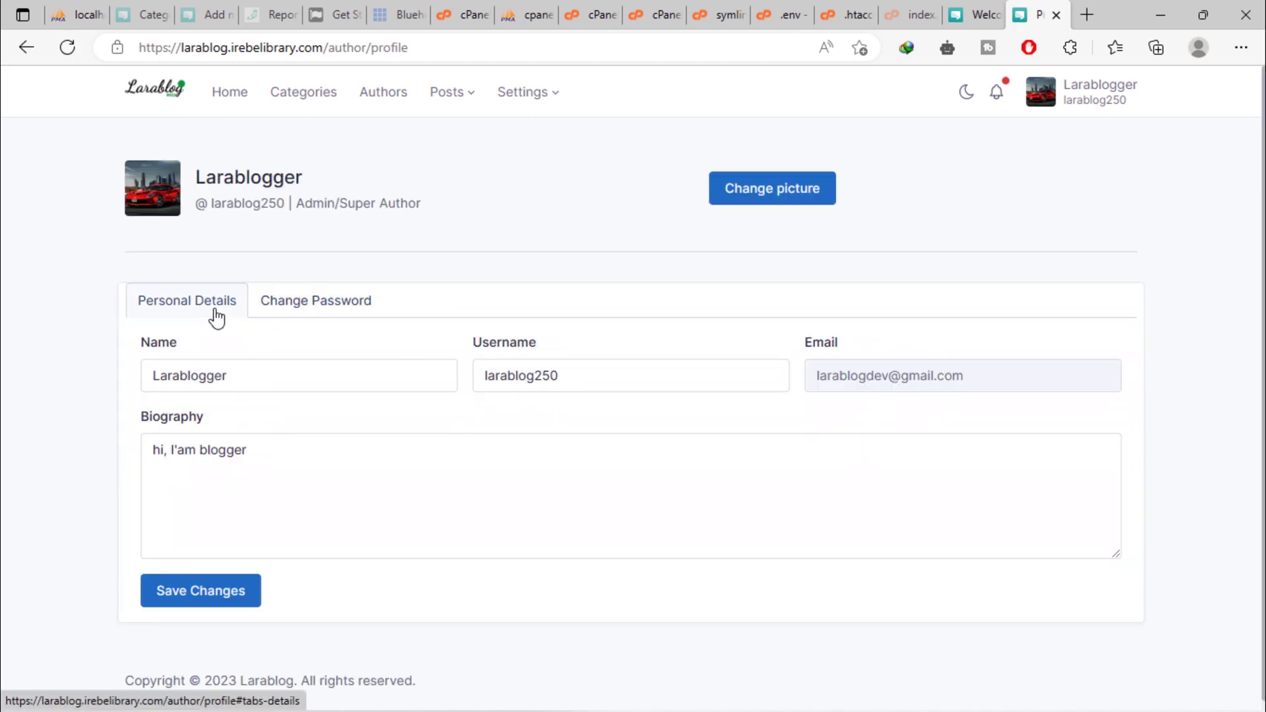
pyautogui.click(766, 193)
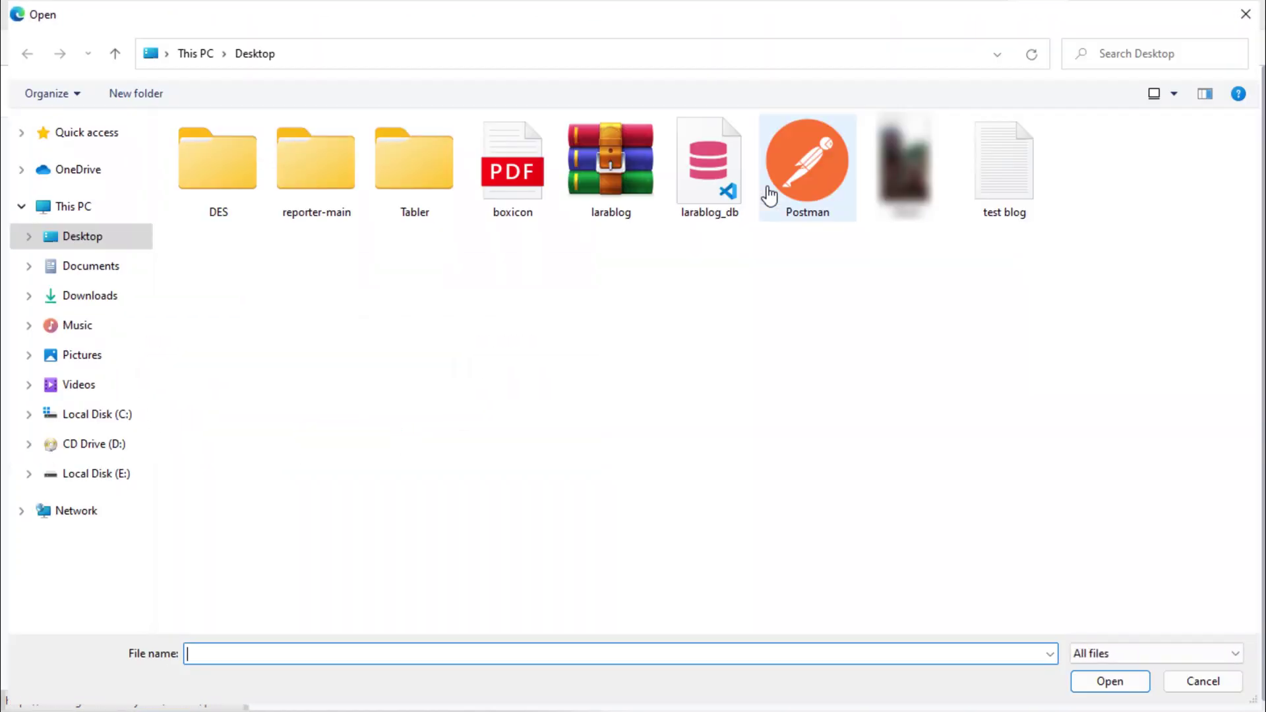
pyautogui.doubleClick(216, 191)
pyautogui.doubleClick(216, 190)
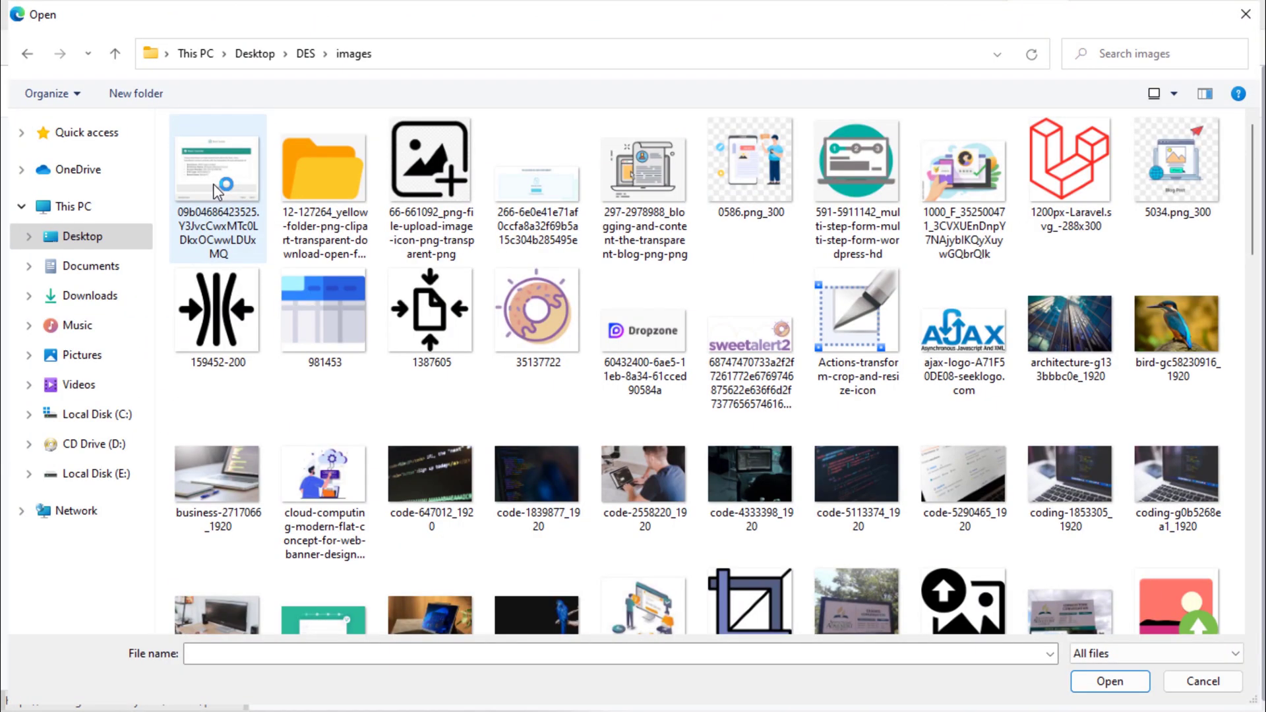
pyautogui.doubleClick(1148, 324)
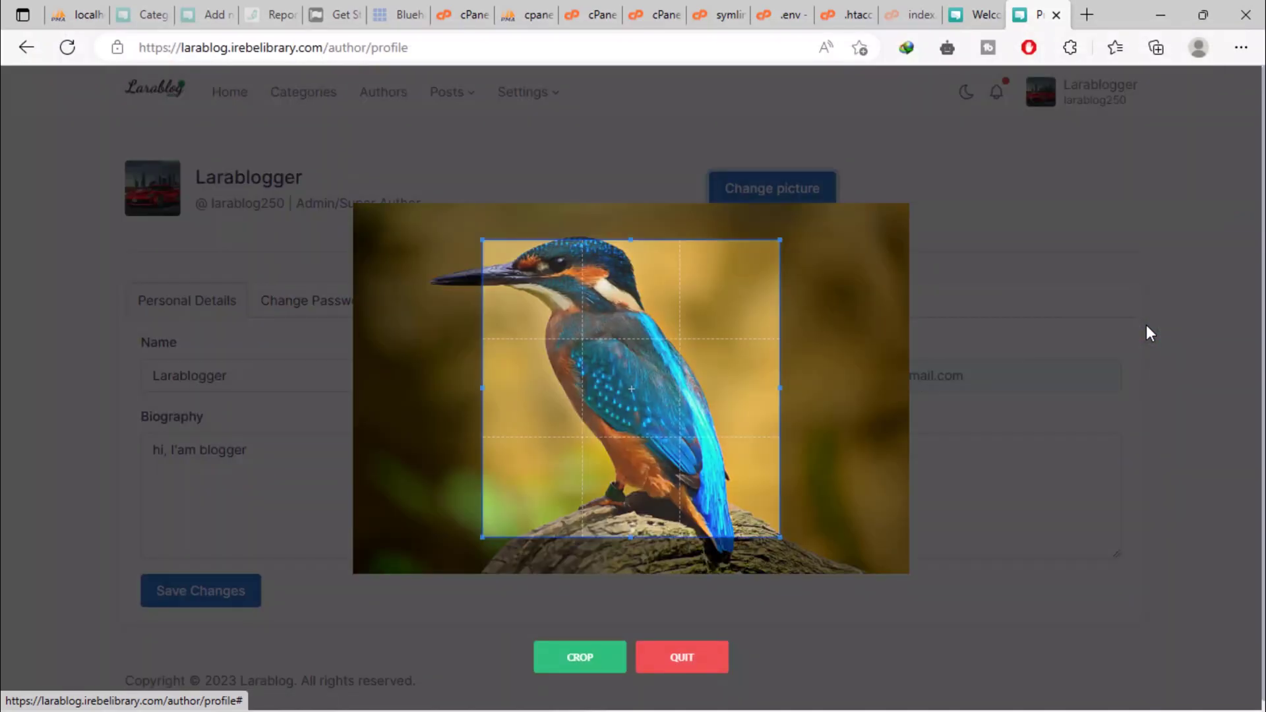
pyautogui.moveTo(693, 412); pyautogui.dragTo(626, 391)
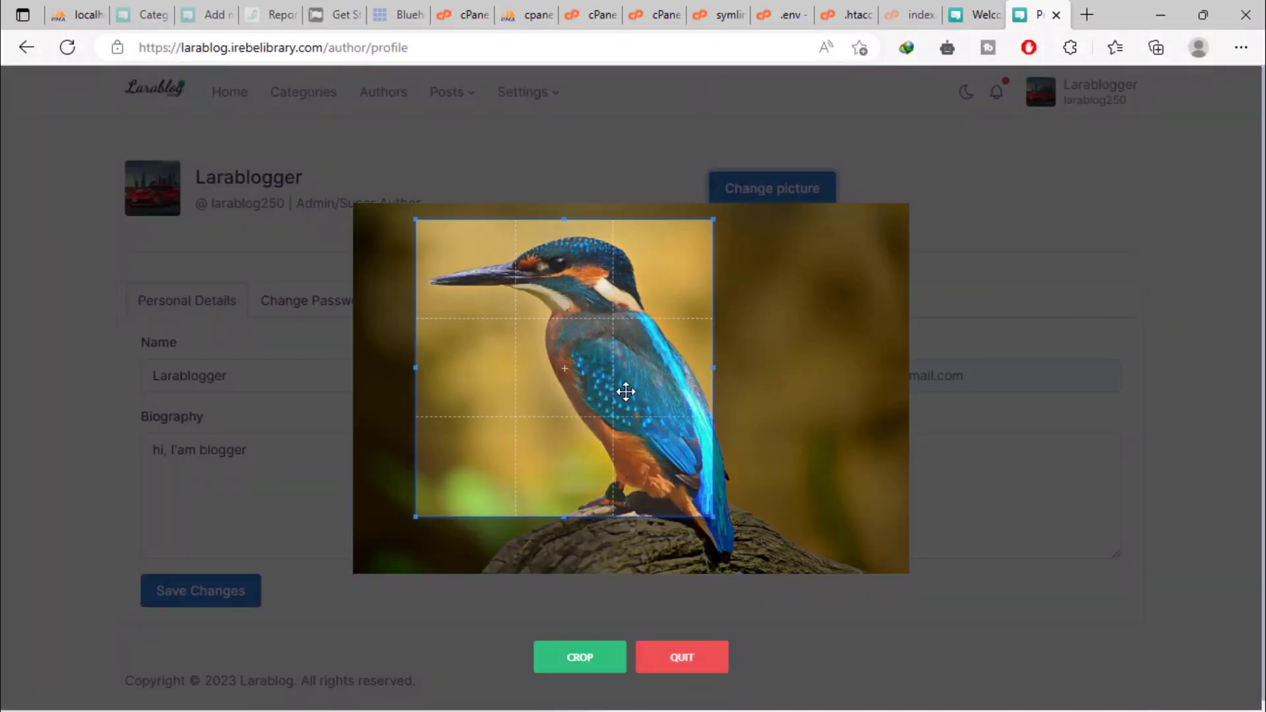
pyautogui.click(584, 664)
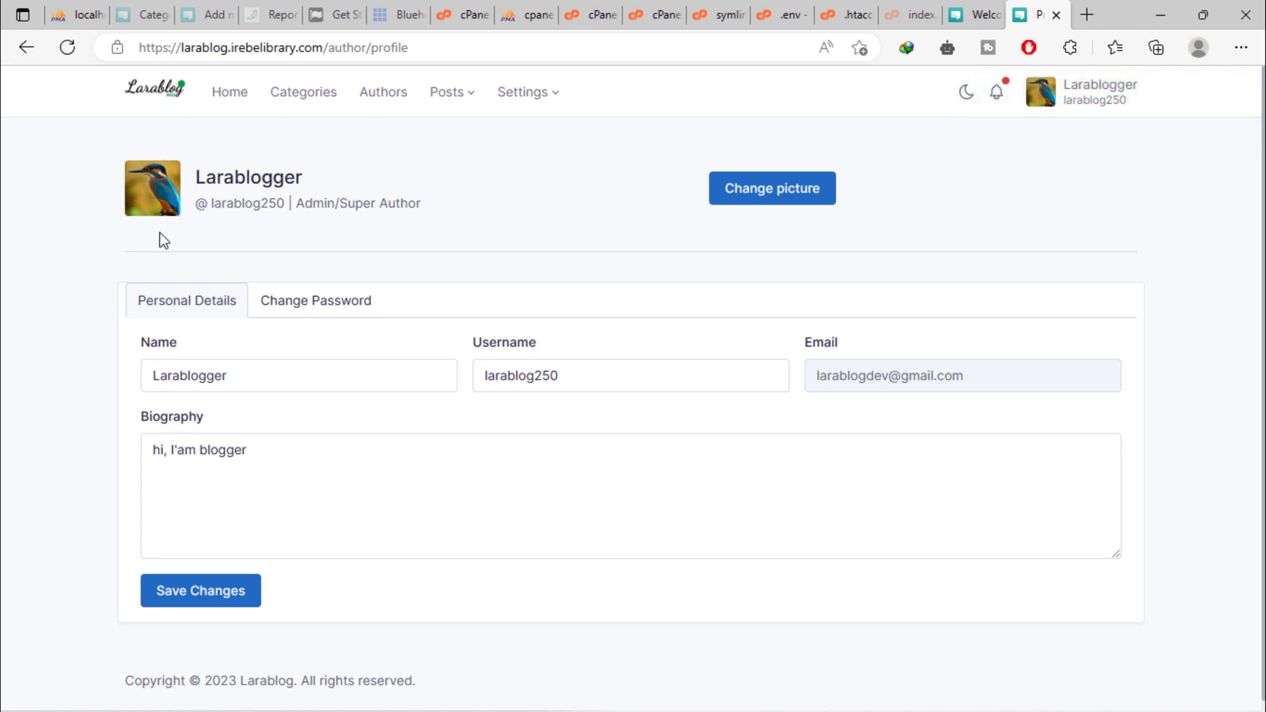
# Open Authors > New author and enter the new author's full name.
pyautogui.click(375, 101)
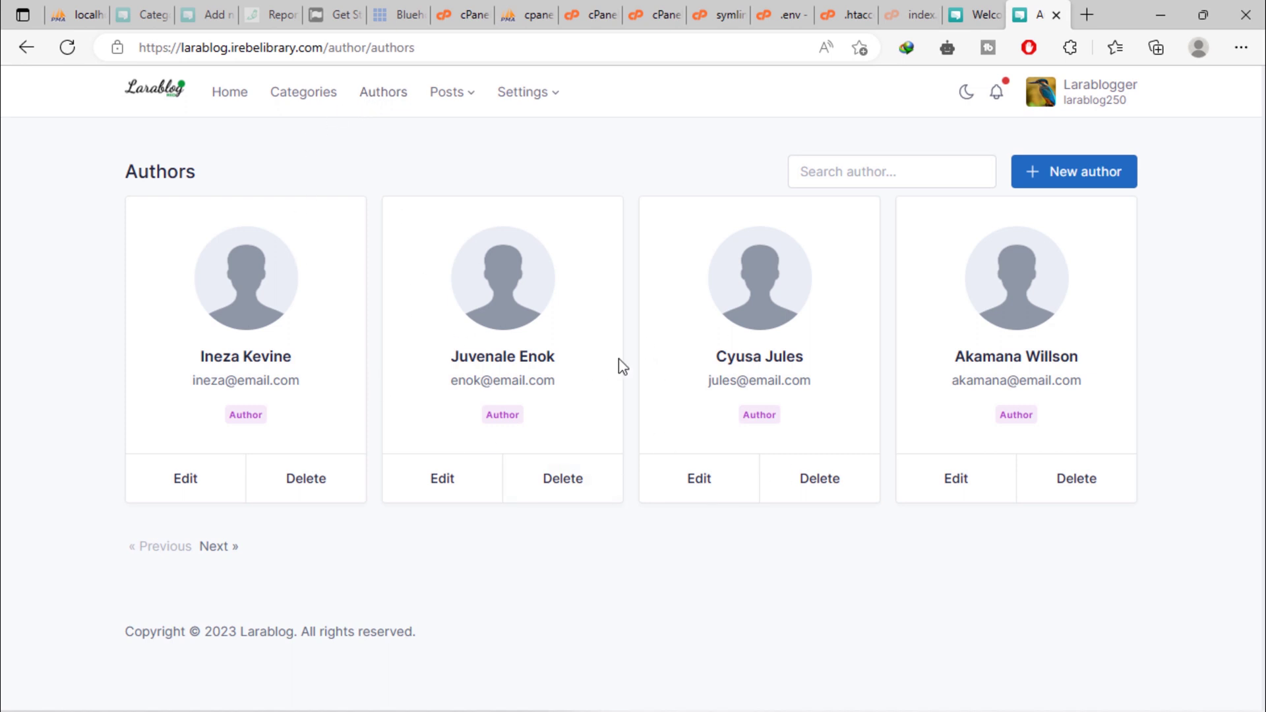
pyautogui.click(1094, 185)
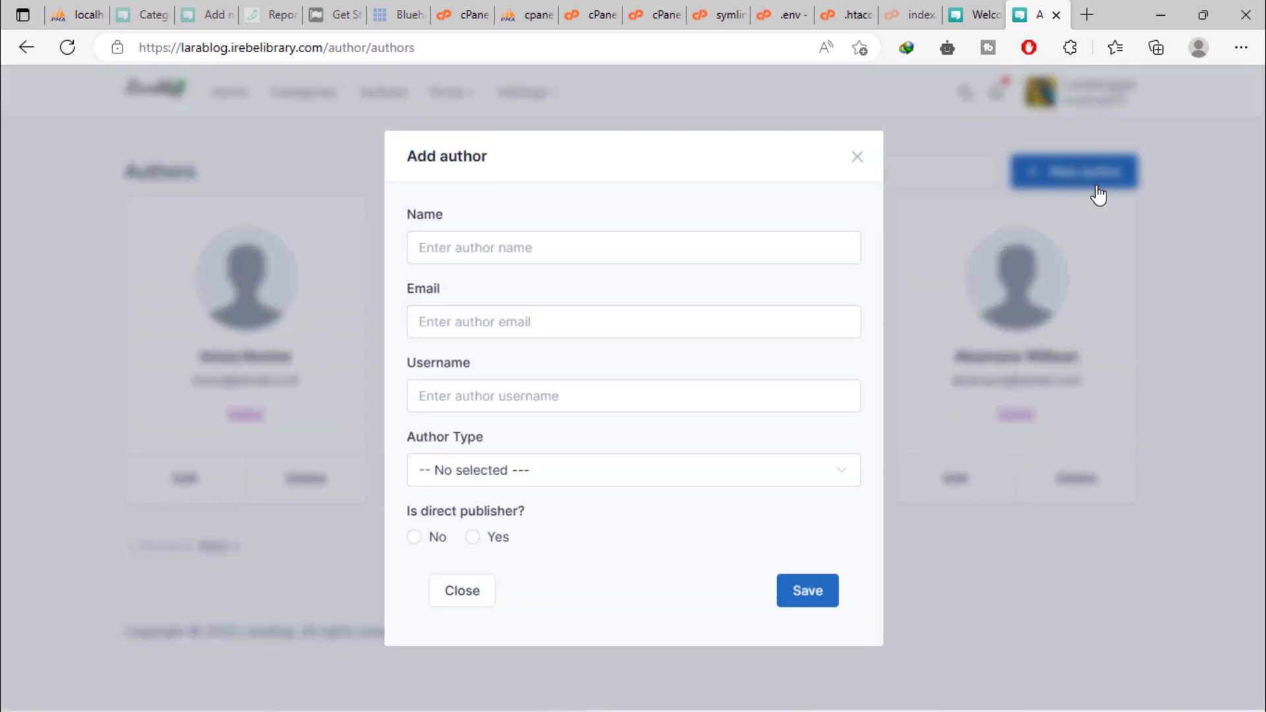
pyautogui.click(466, 250)
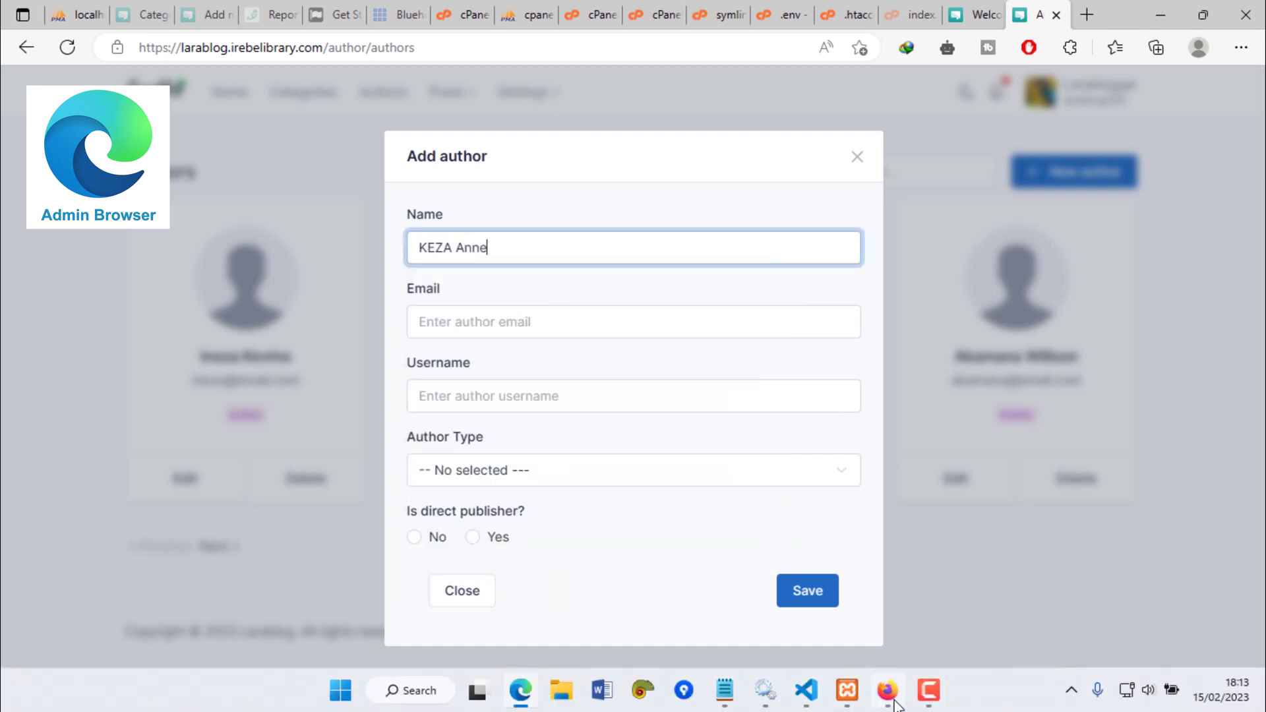
# Bring up the Gmail browser window, restore it from full screen and move it right.
pyautogui.click(887, 690)
pyautogui.doubleClick(899, 9)
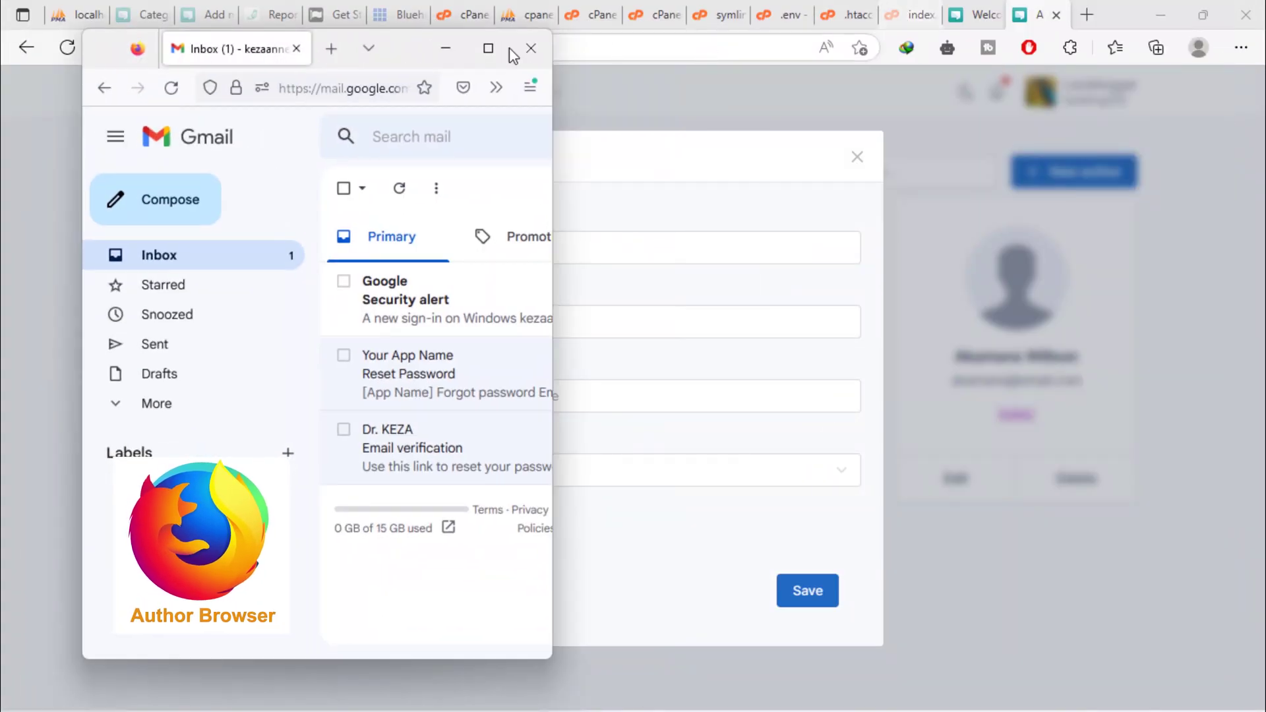
pyautogui.moveTo(401, 48); pyautogui.dragTo(1118, 212)
# Arrange the admin and Gmail browser windows side by side, widening Gmail to the right edge.
pyautogui.click(1202, 22)
pyautogui.click(1200, 18)
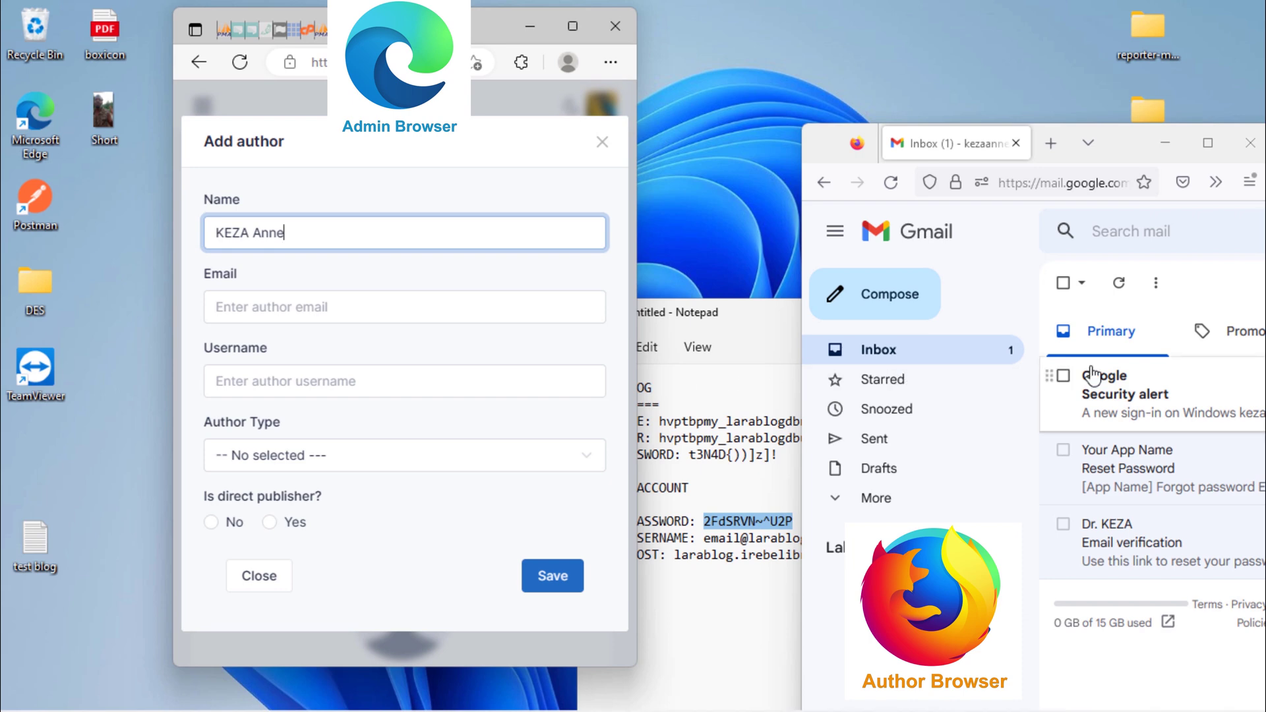
pyautogui.moveTo(1128, 148); pyautogui.dragTo(972, 51)
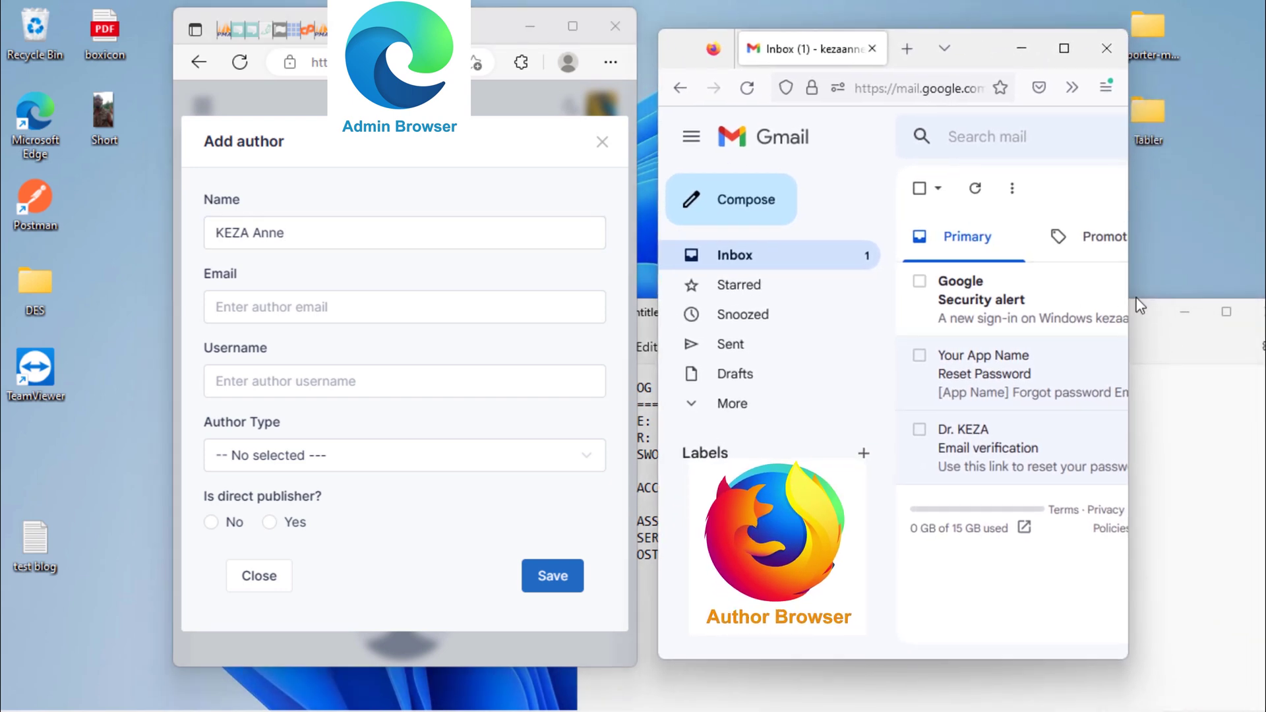
pyautogui.moveTo(1127, 300); pyautogui.dragTo(1263, 300)
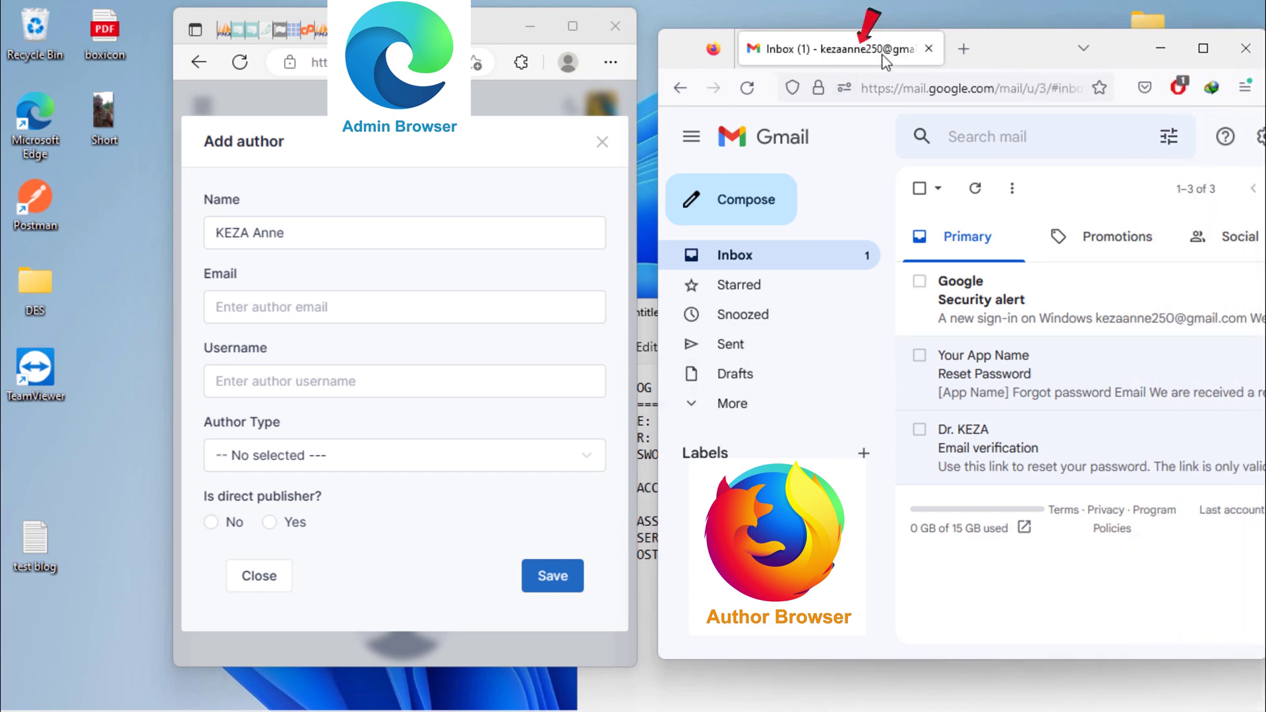
# Enter the author's email and username, set type Author, direct publisher No, and save.
pyautogui.click(294, 306)
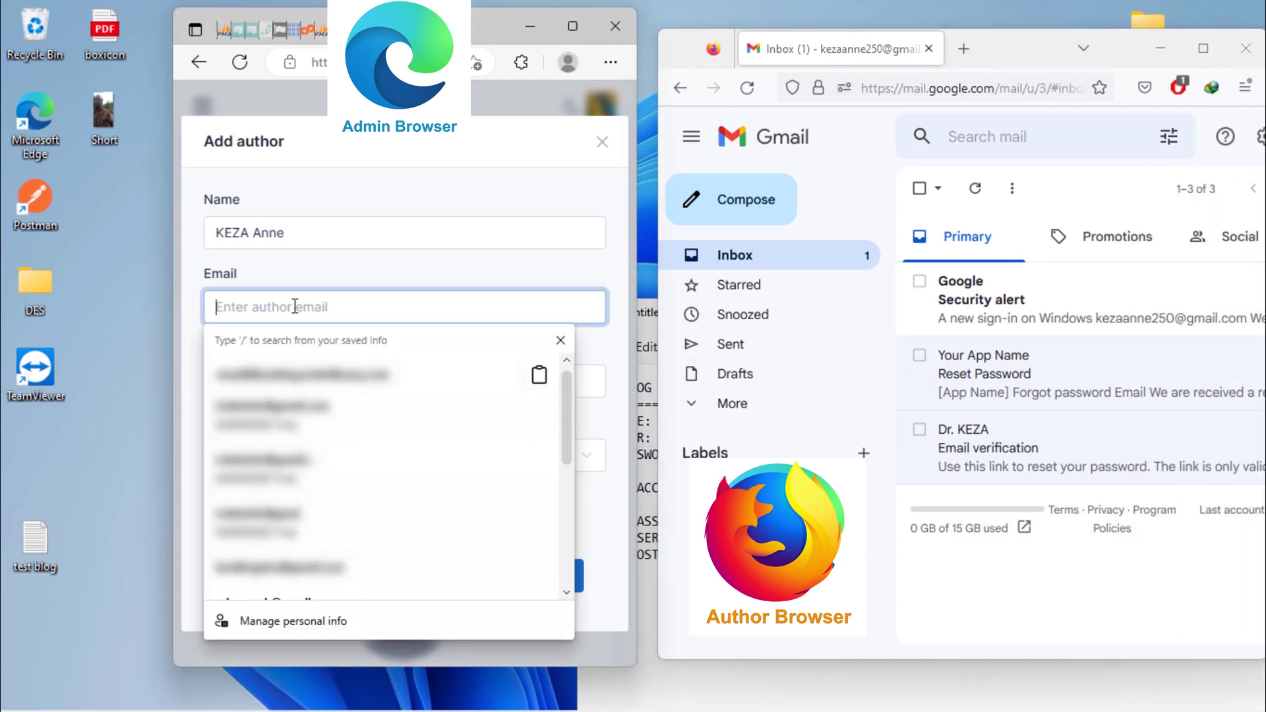
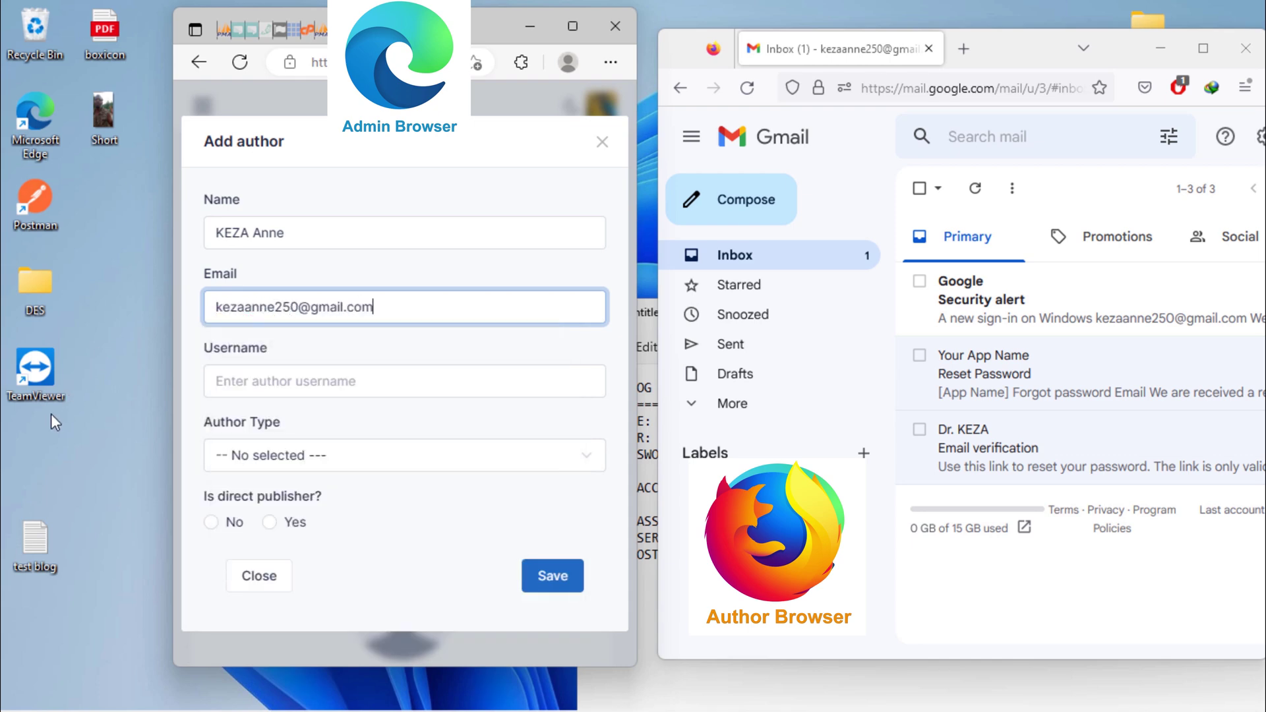
pyautogui.click(317, 384)
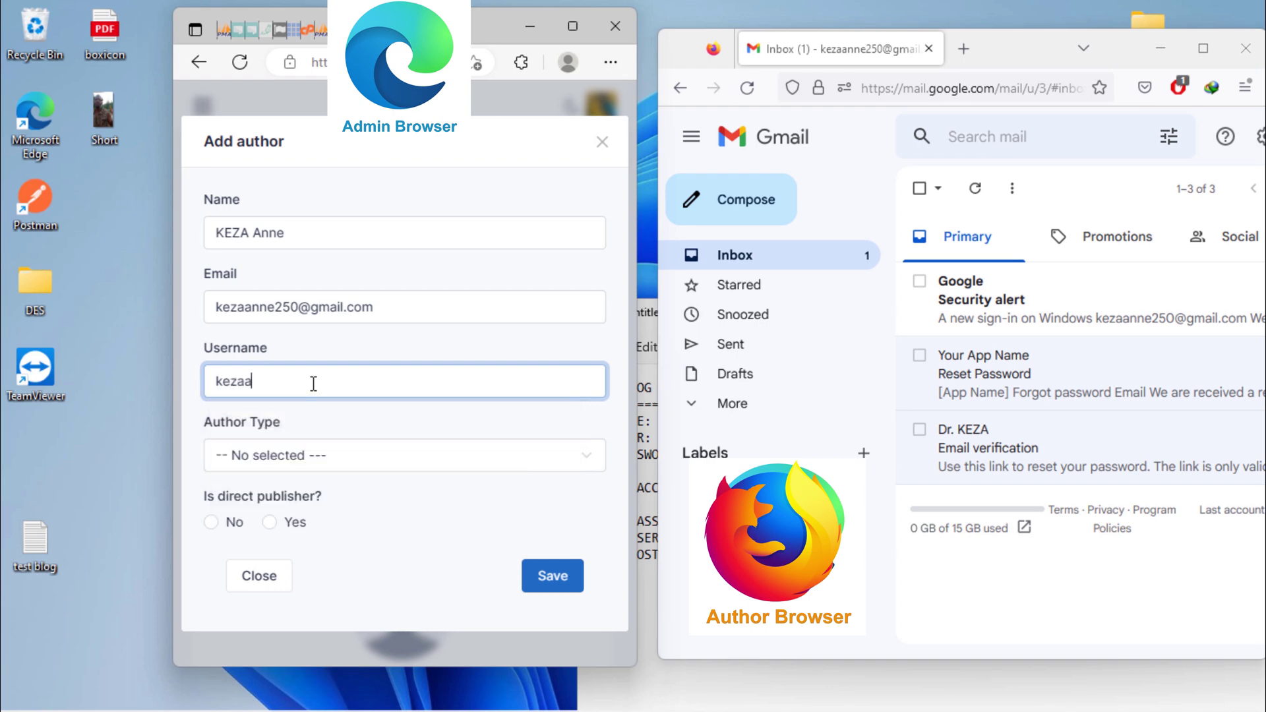
pyautogui.click(337, 457)
pyautogui.click(264, 518)
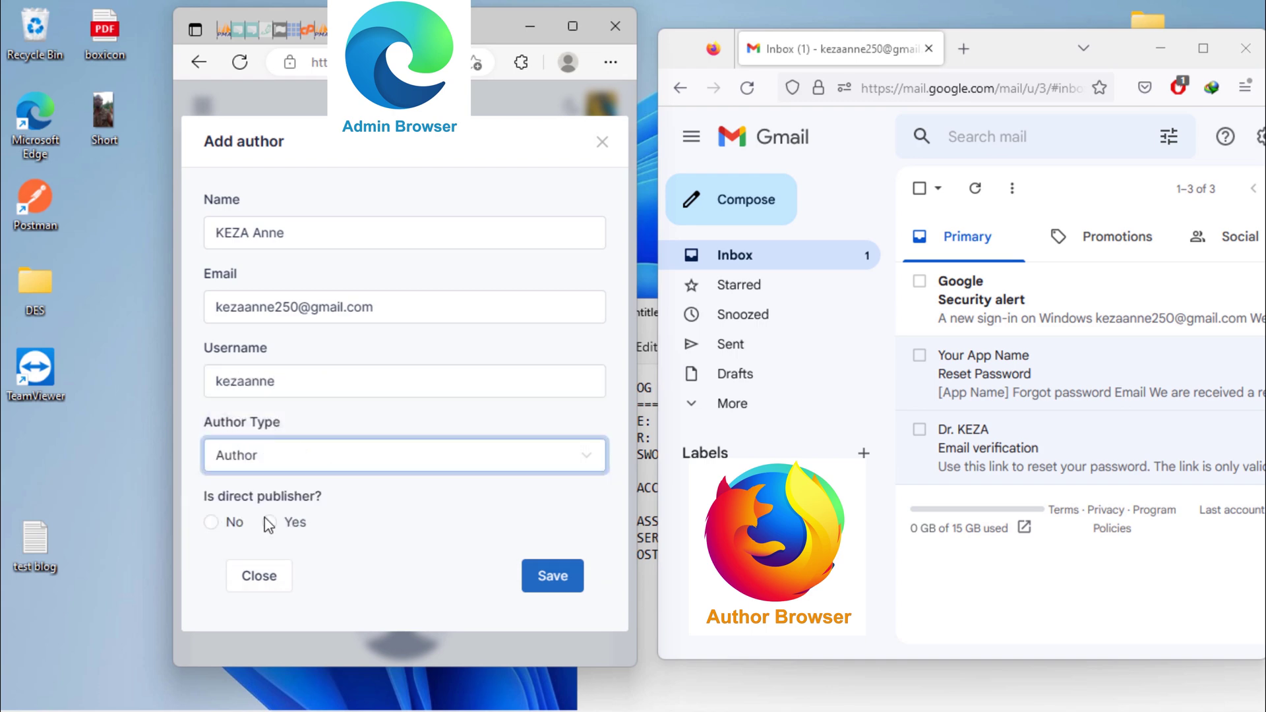
pyautogui.click(213, 524)
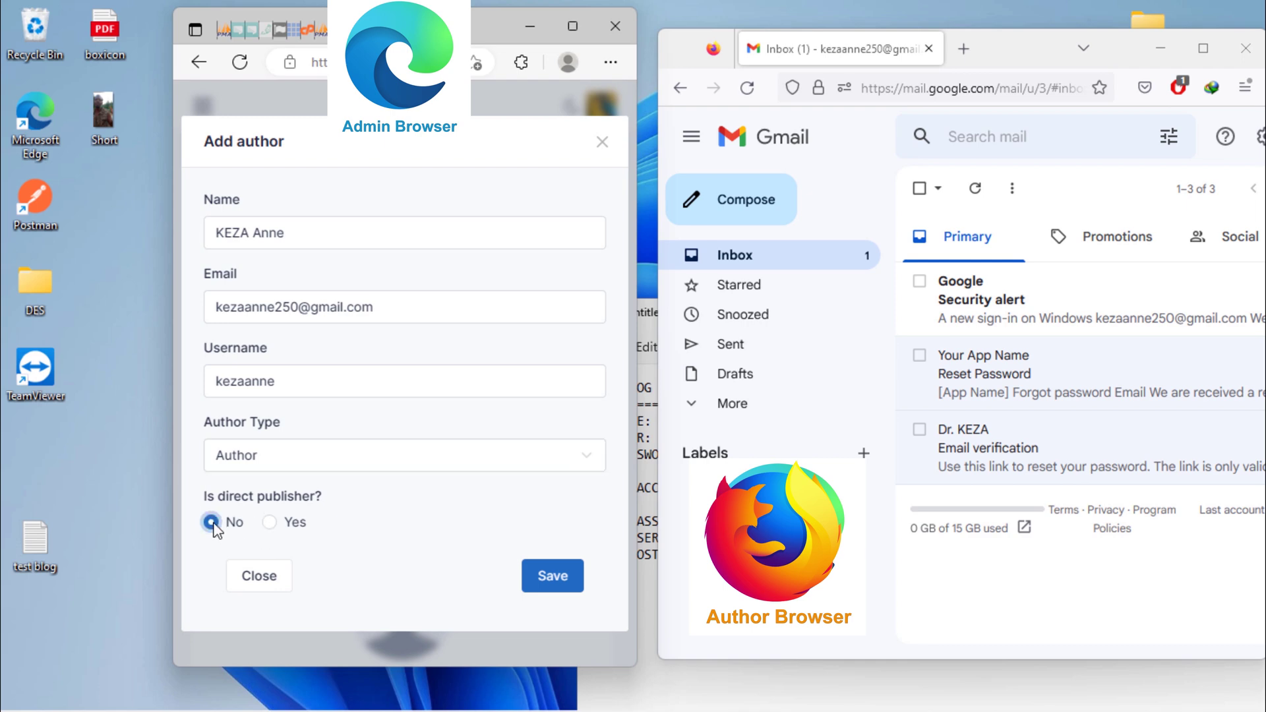
pyautogui.click(543, 587)
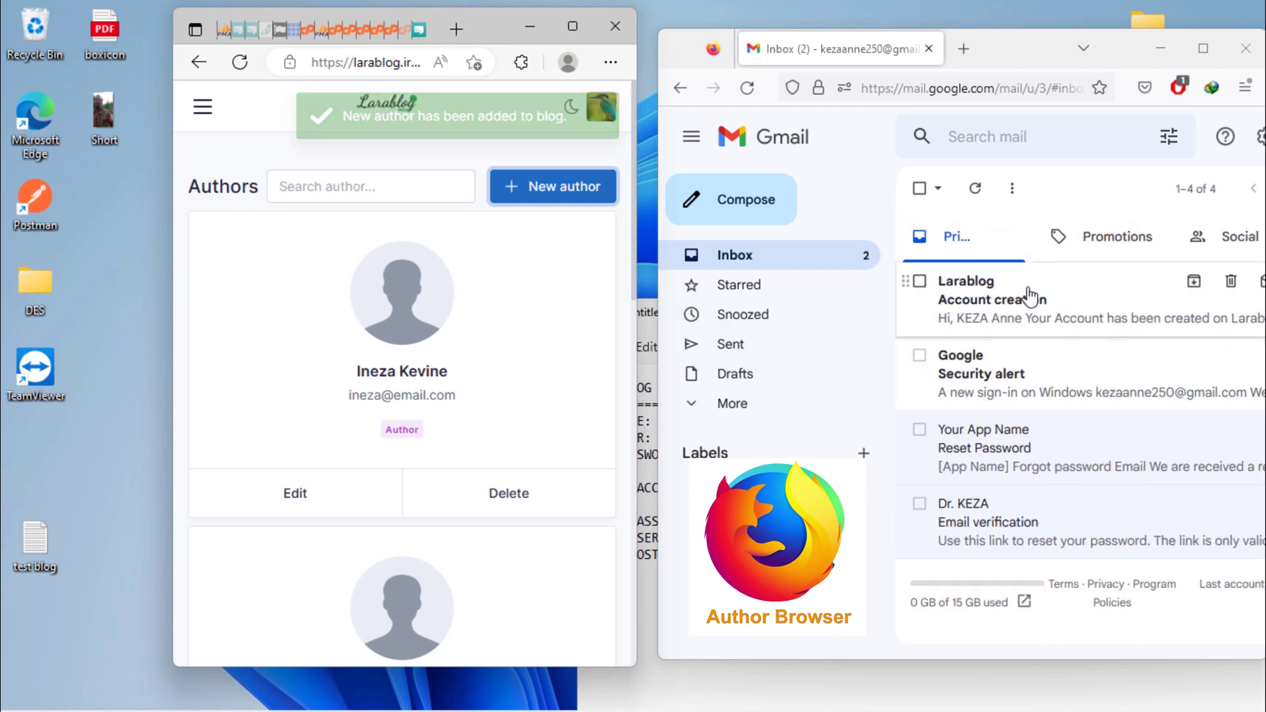
# Maximize Gmail and open the Larablog 'Account creation' email, briefly checking its sender details.
pyautogui.click(1203, 48)
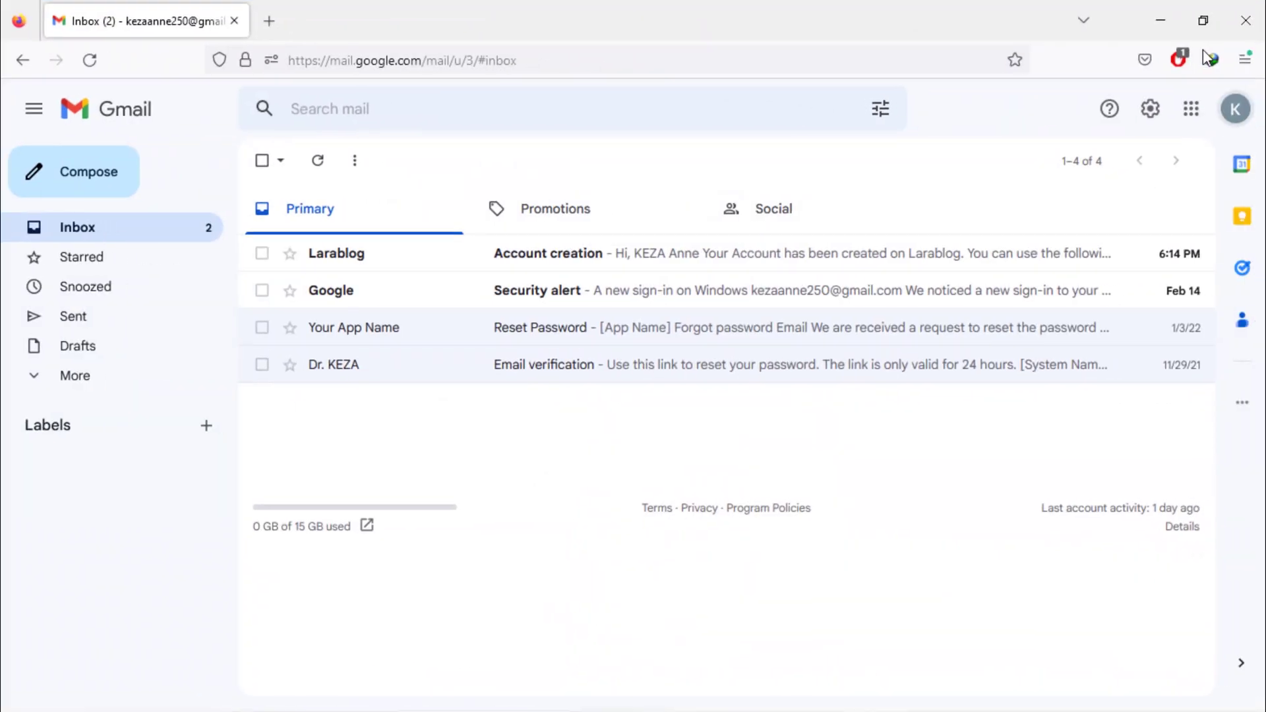
pyautogui.click(703, 270)
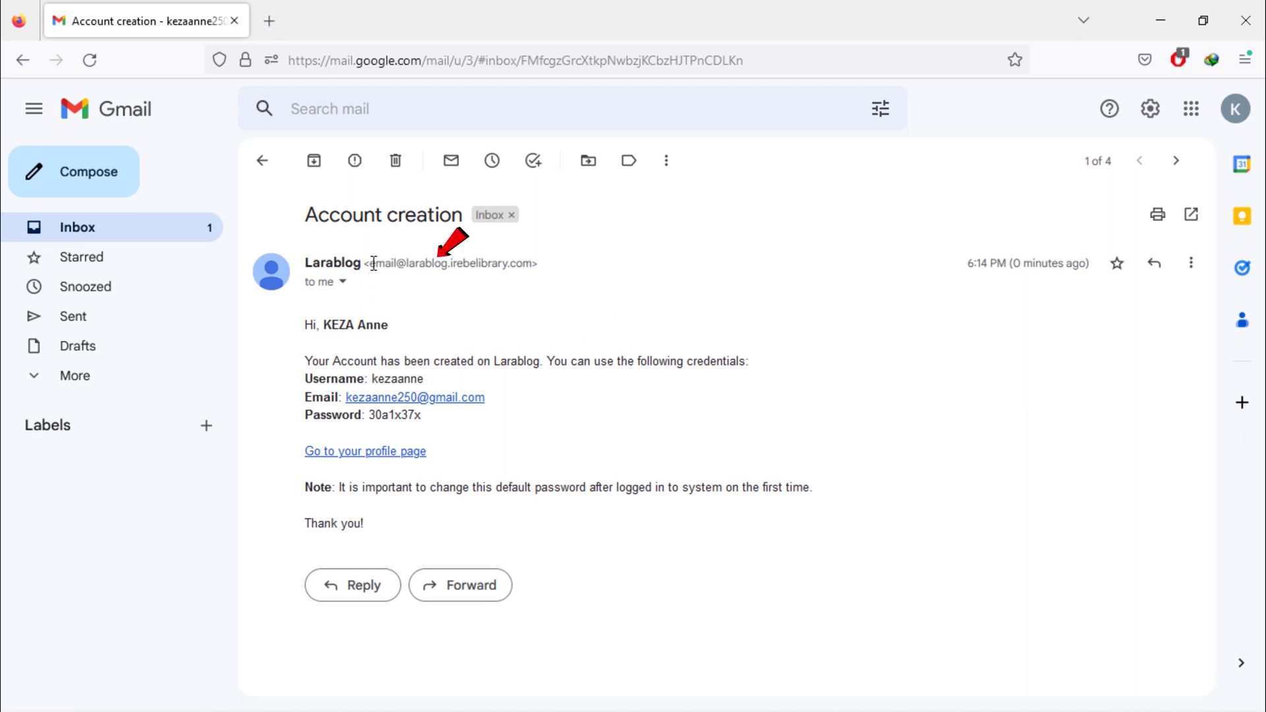
pyautogui.moveTo(378, 263)
pyautogui.mouseDown()
pyautogui.moveTo(516, 264)
pyautogui.moveTo(497, 297)
pyautogui.mouseUp()
pyautogui.click(458, 318)
pyautogui.click(343, 284)
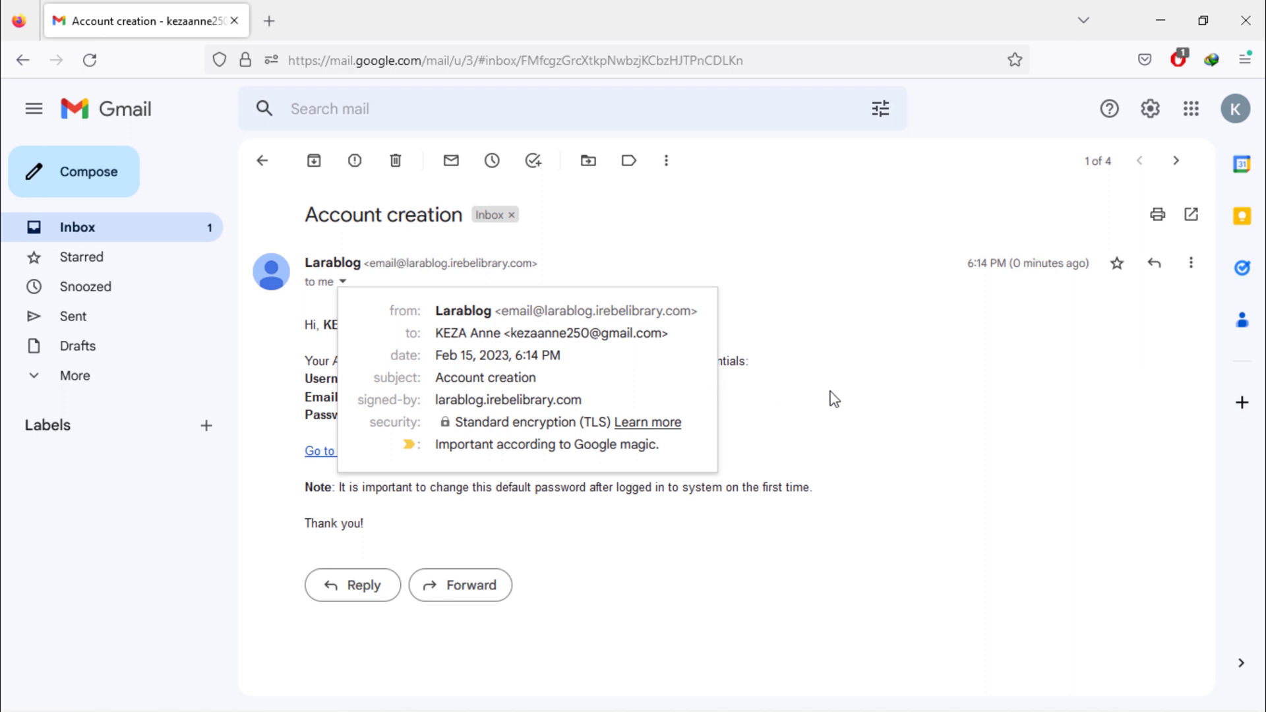
pyautogui.click(874, 383)
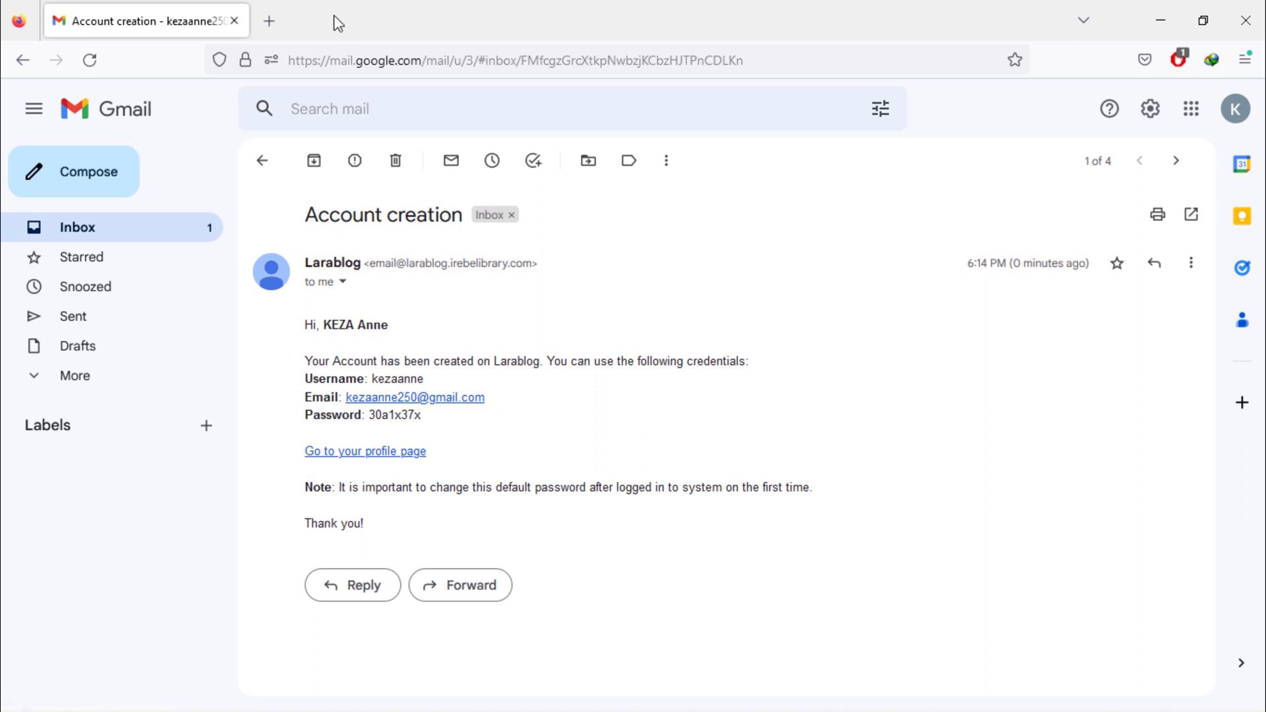
pyautogui.click(269, 20)
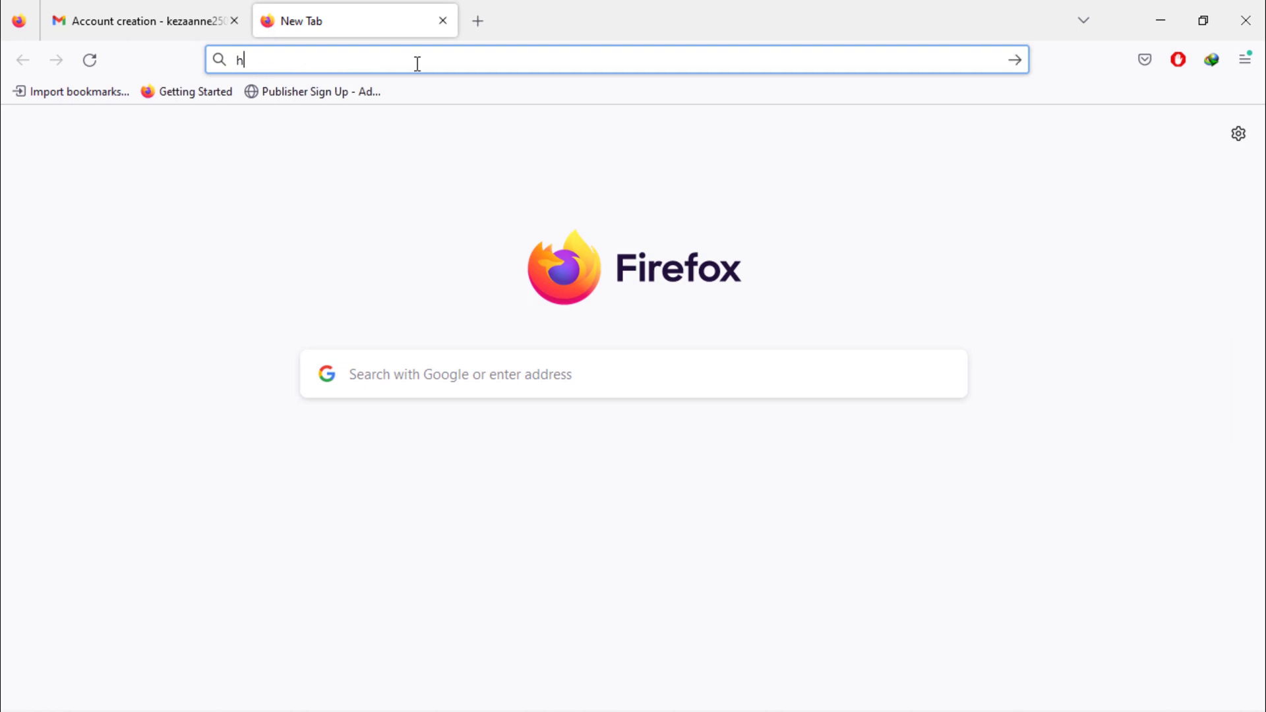
pyautogui.write('https://larablog.irebeli')
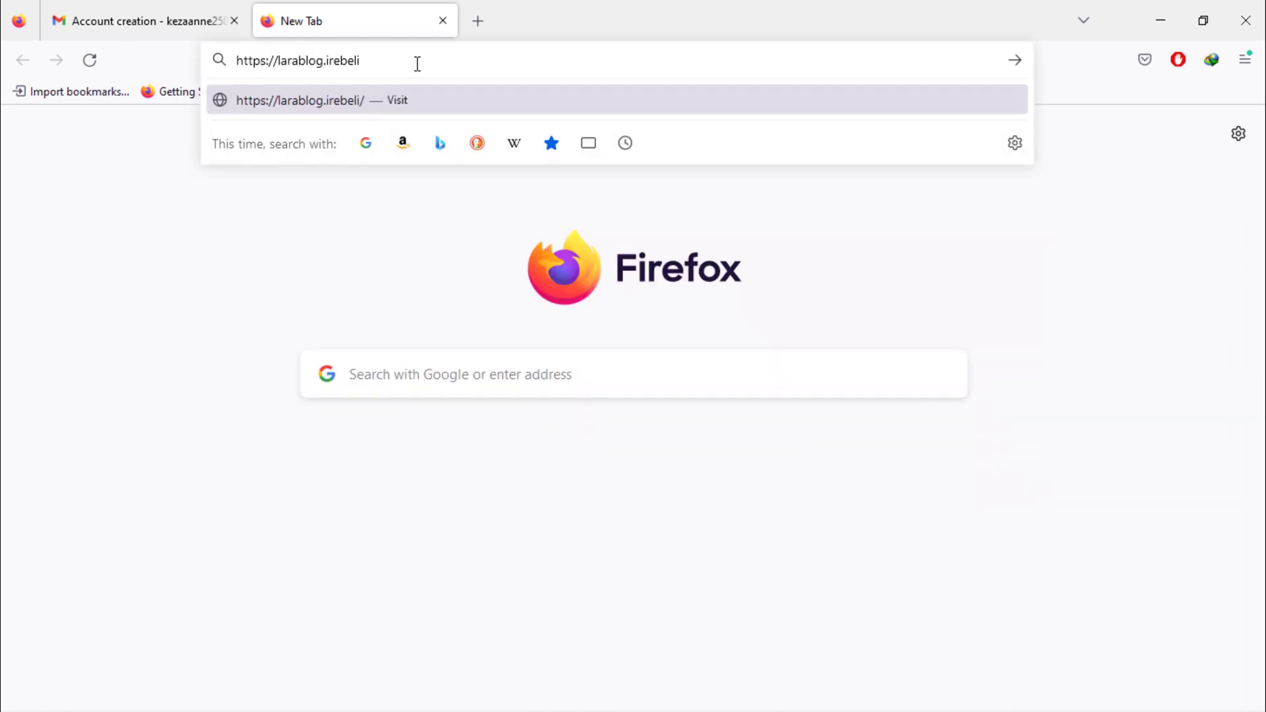
pyautogui.write('brary.com/author/h')
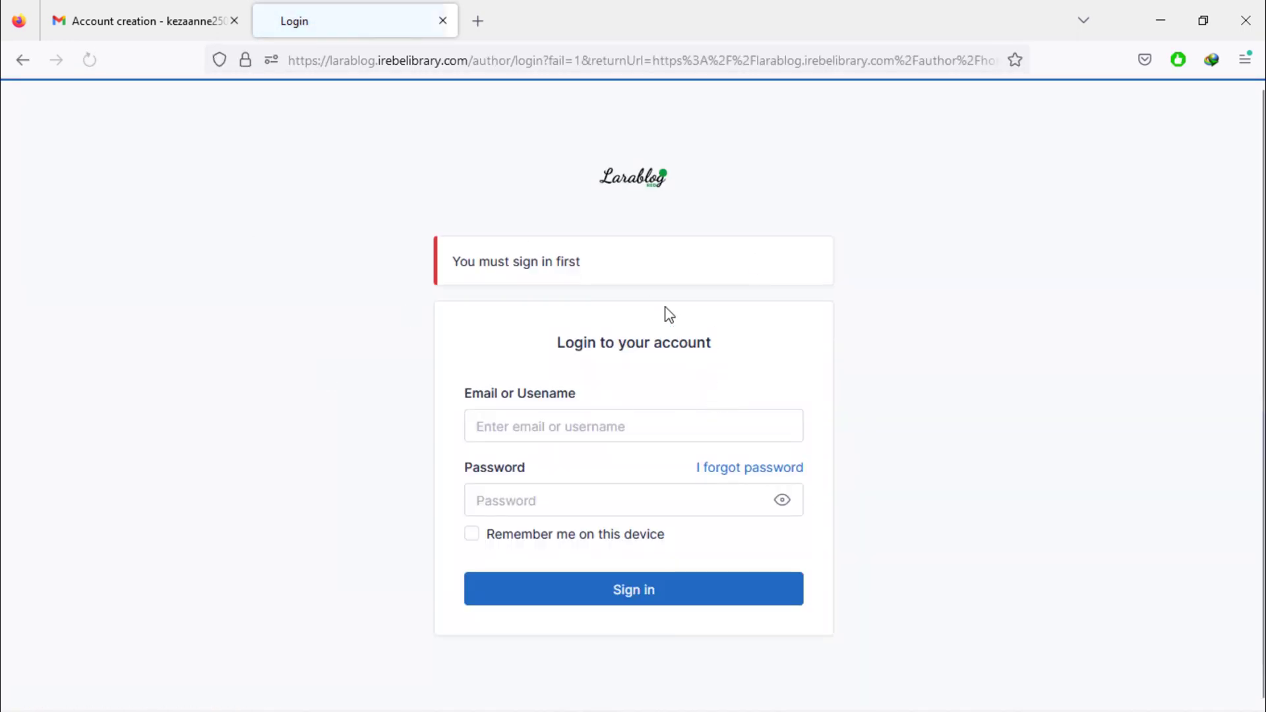
# Copy the account email from the Gmail message and paste it into the Larablog login form.
pyautogui.click(141, 8)
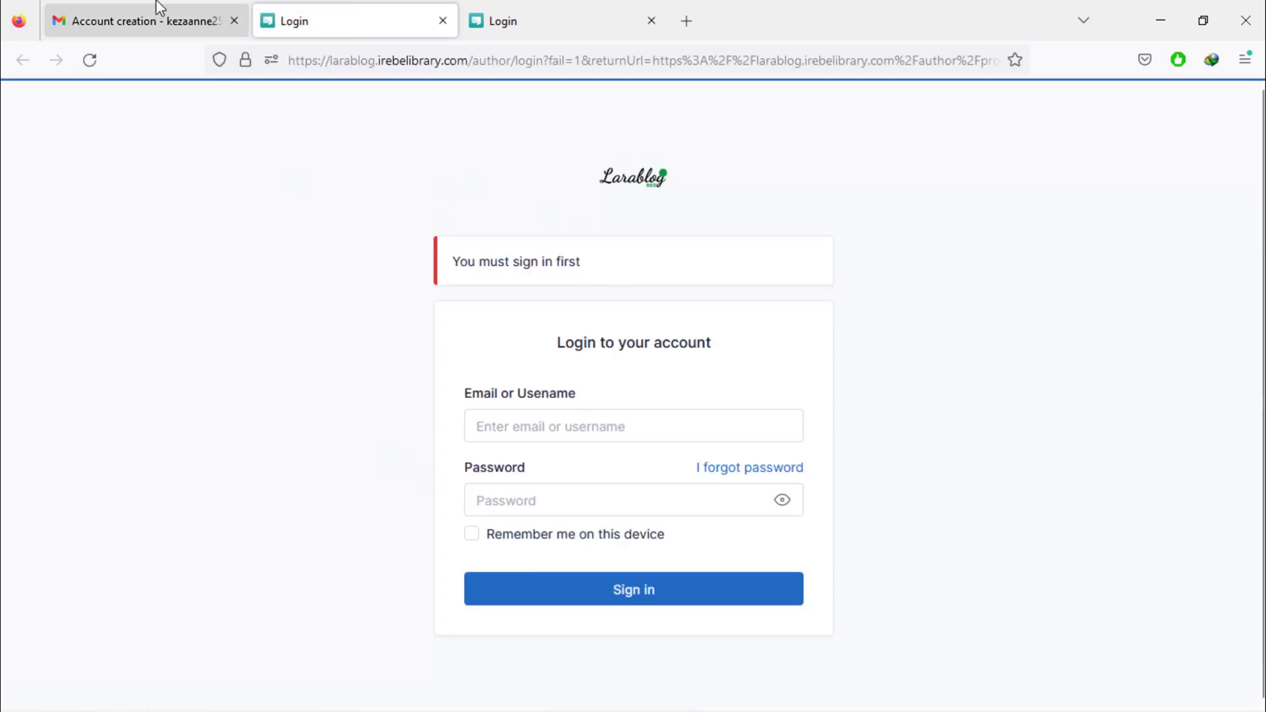
pyautogui.click(153, 17)
pyautogui.moveTo(493, 401); pyautogui.dragTo(350, 416)
pyautogui.rightClick(373, 407)
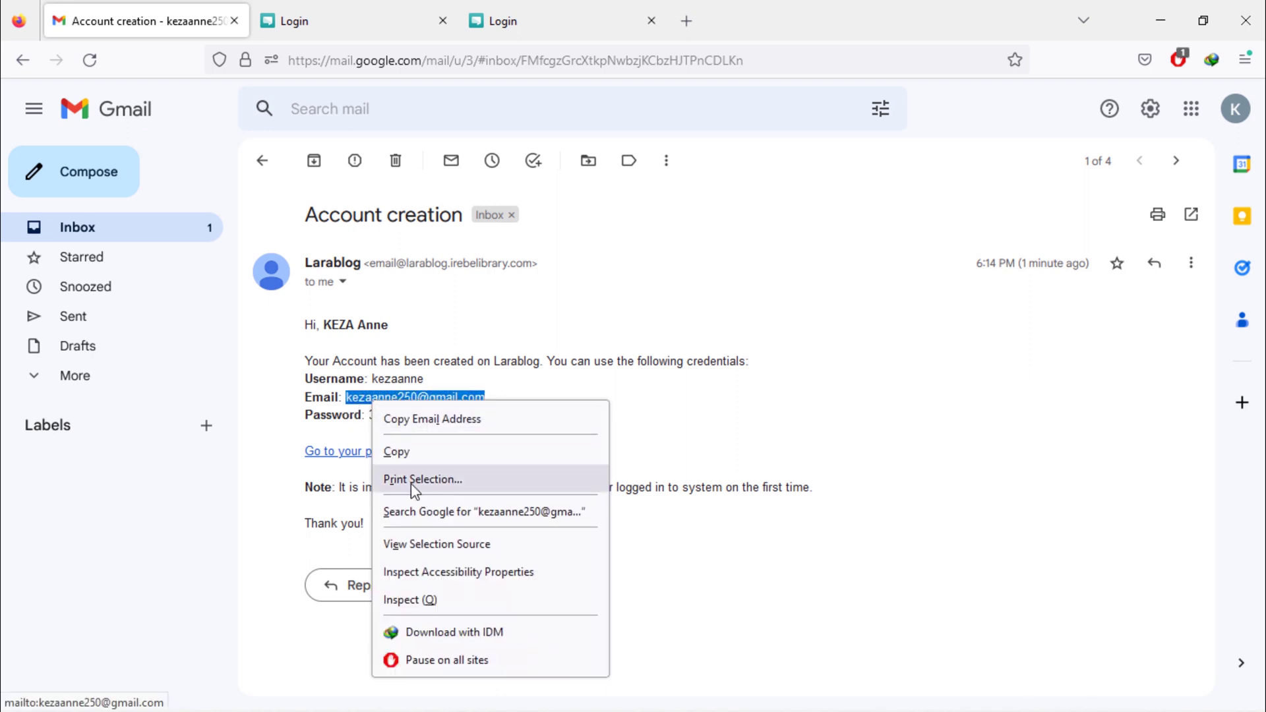
pyautogui.click(395, 450)
pyautogui.click(358, 17)
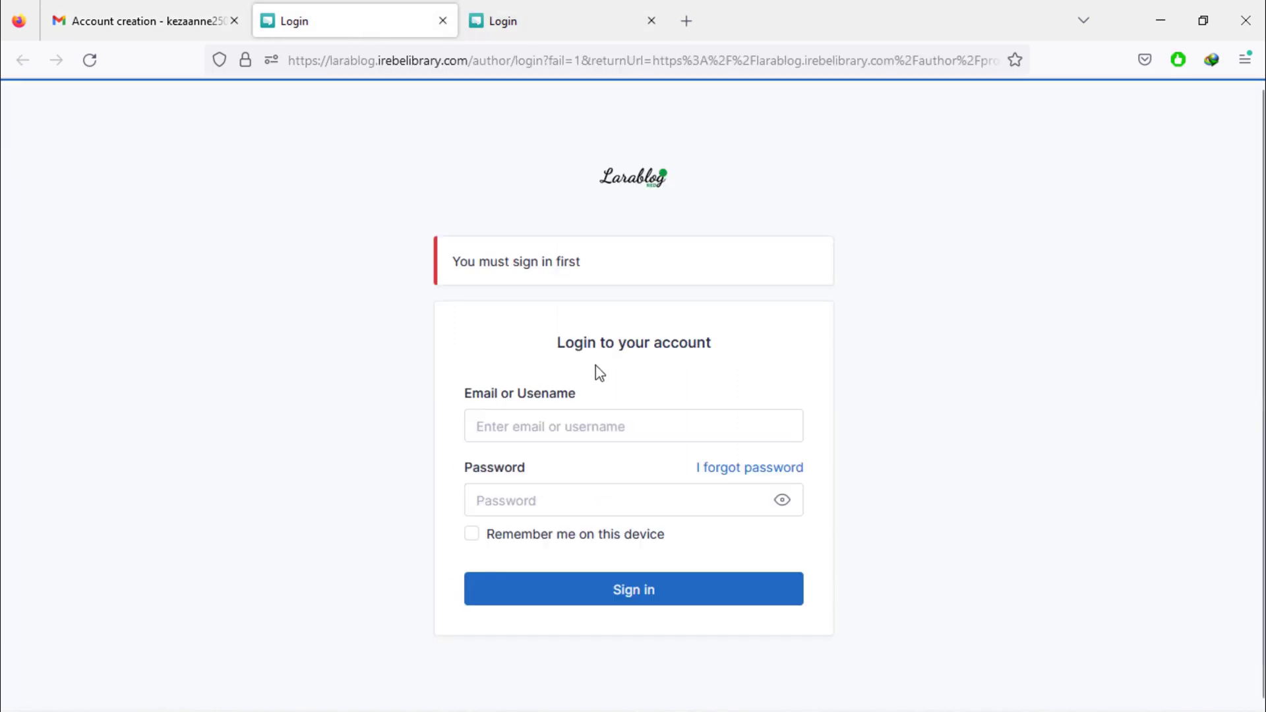
pyautogui.rightClick(585, 422)
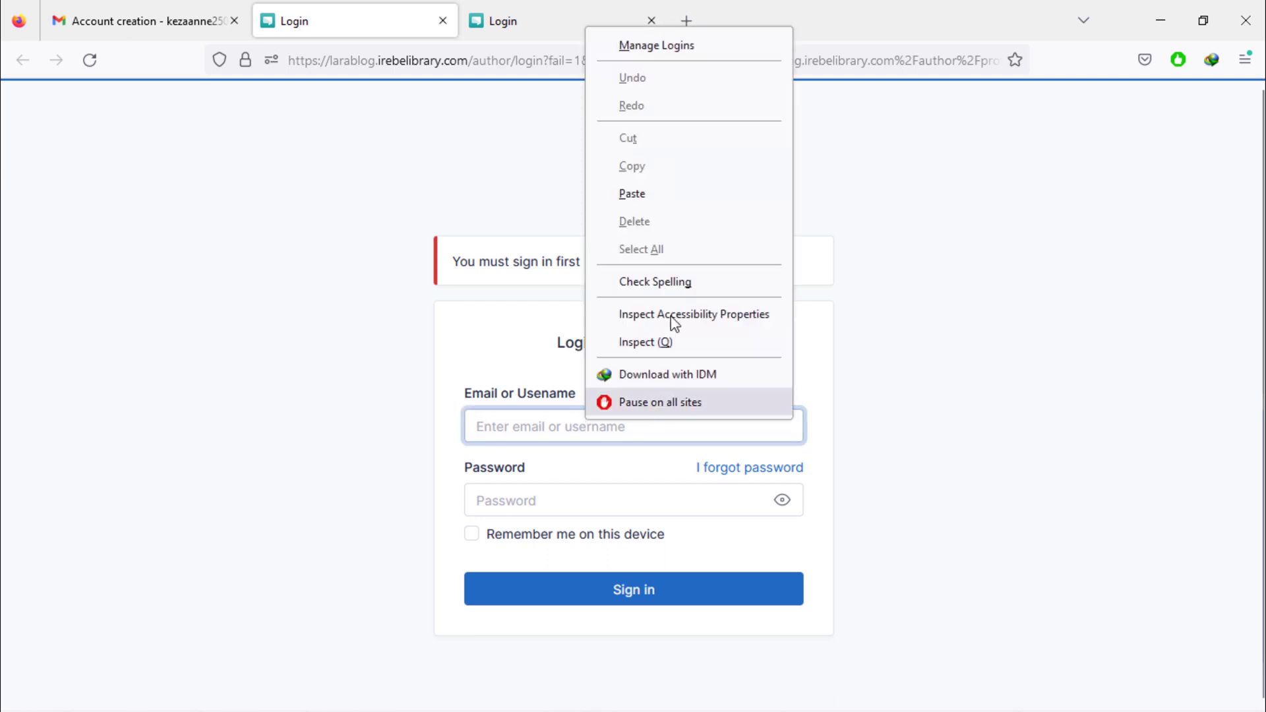
pyautogui.click(679, 189)
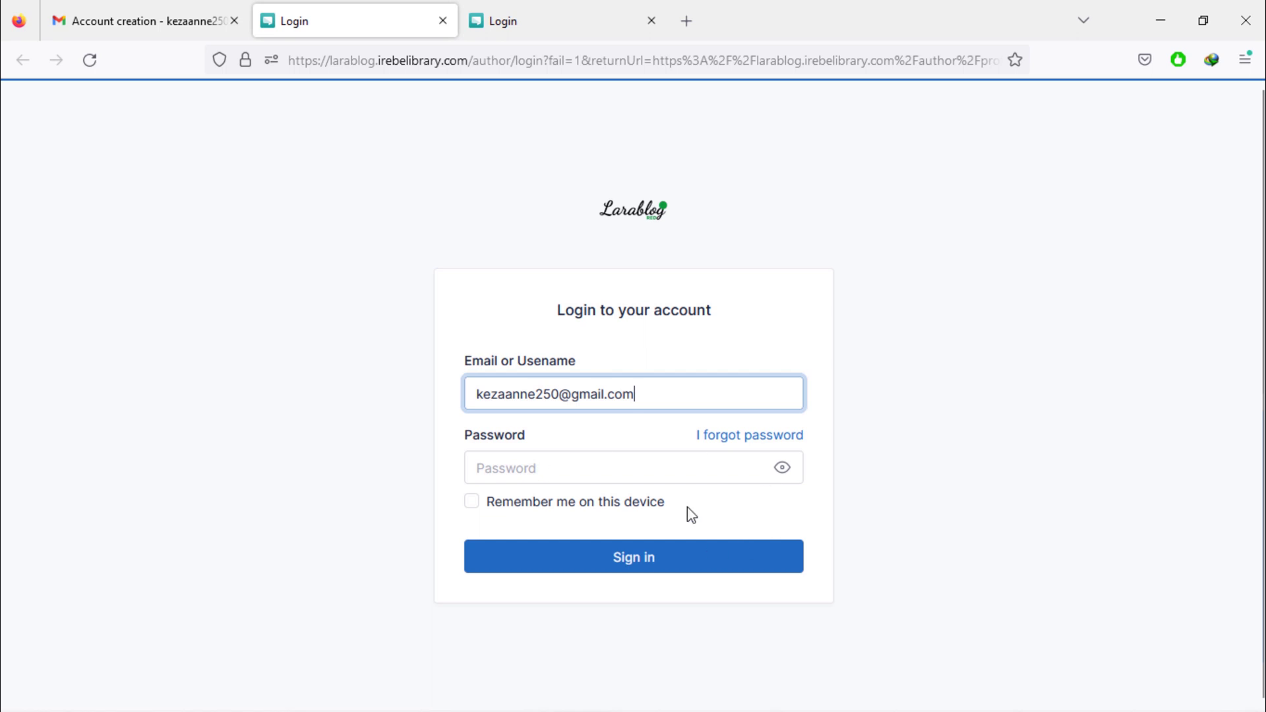
# Copy the default password from the email, paste it into the password field and sign in.
pyautogui.click(141, 24)
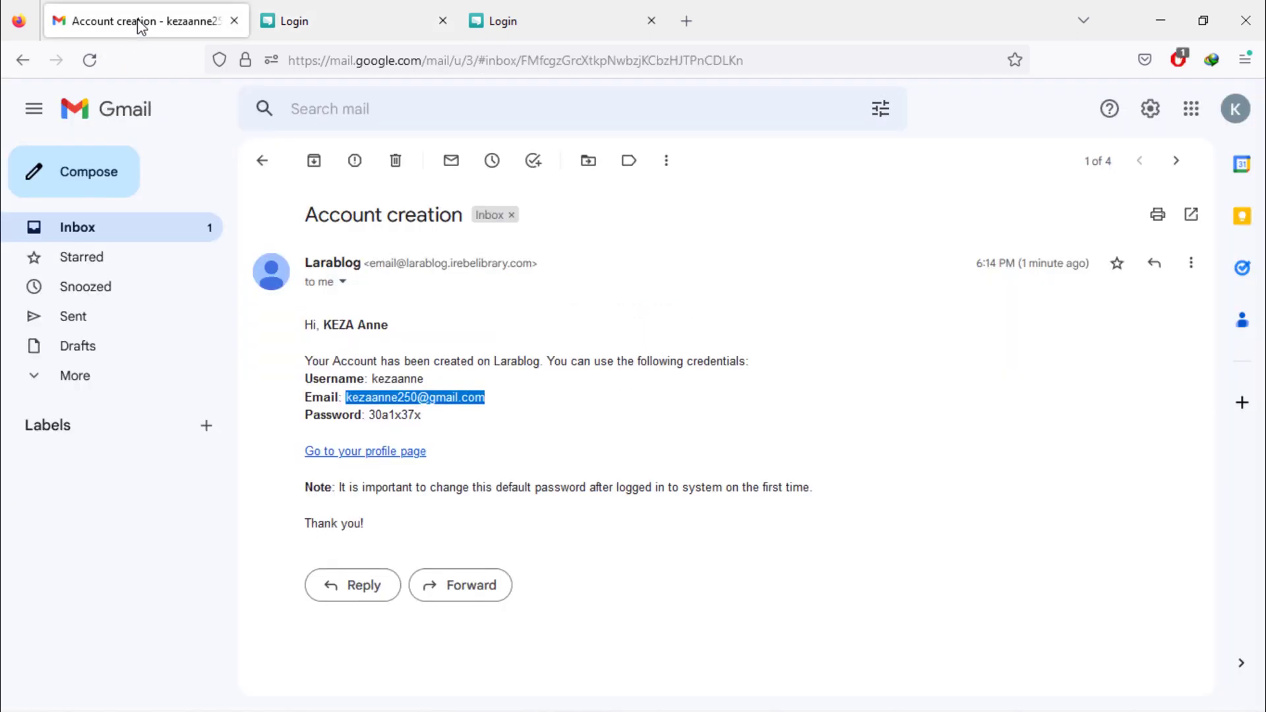
pyautogui.click(422, 417)
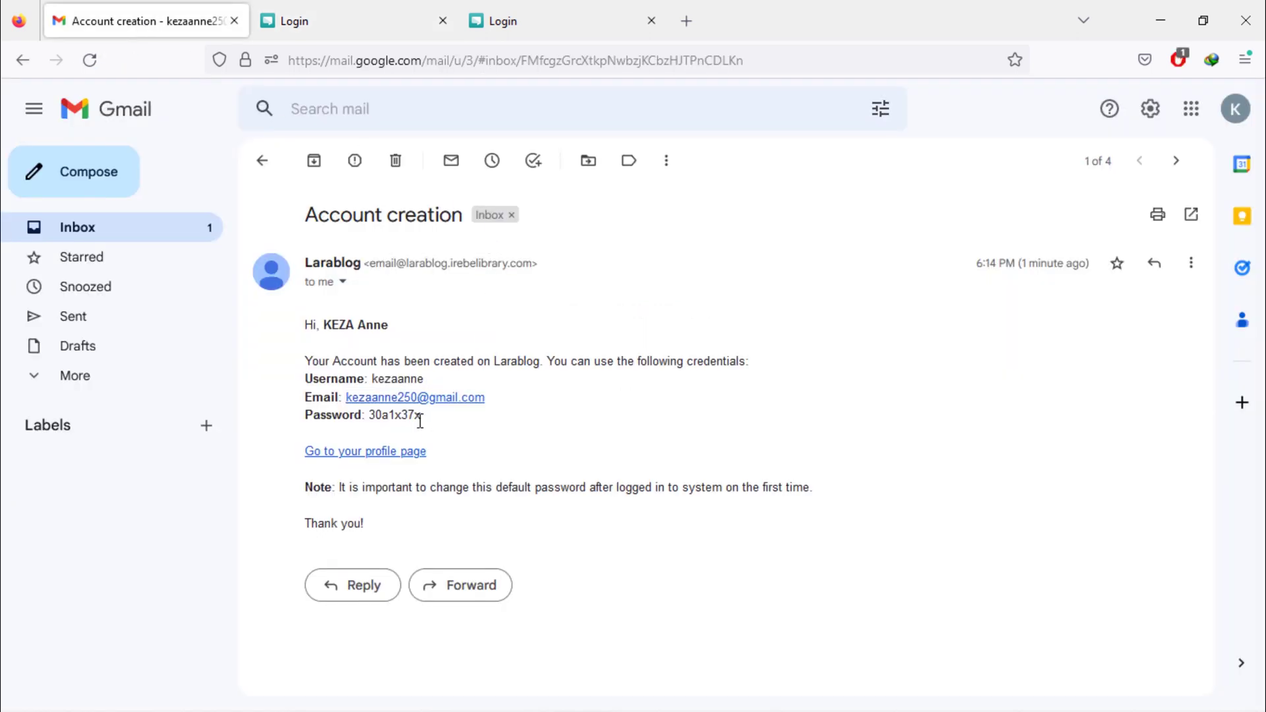
pyautogui.moveTo(422, 417); pyautogui.dragTo(368, 419)
pyautogui.rightClick(395, 419)
pyautogui.click(420, 438)
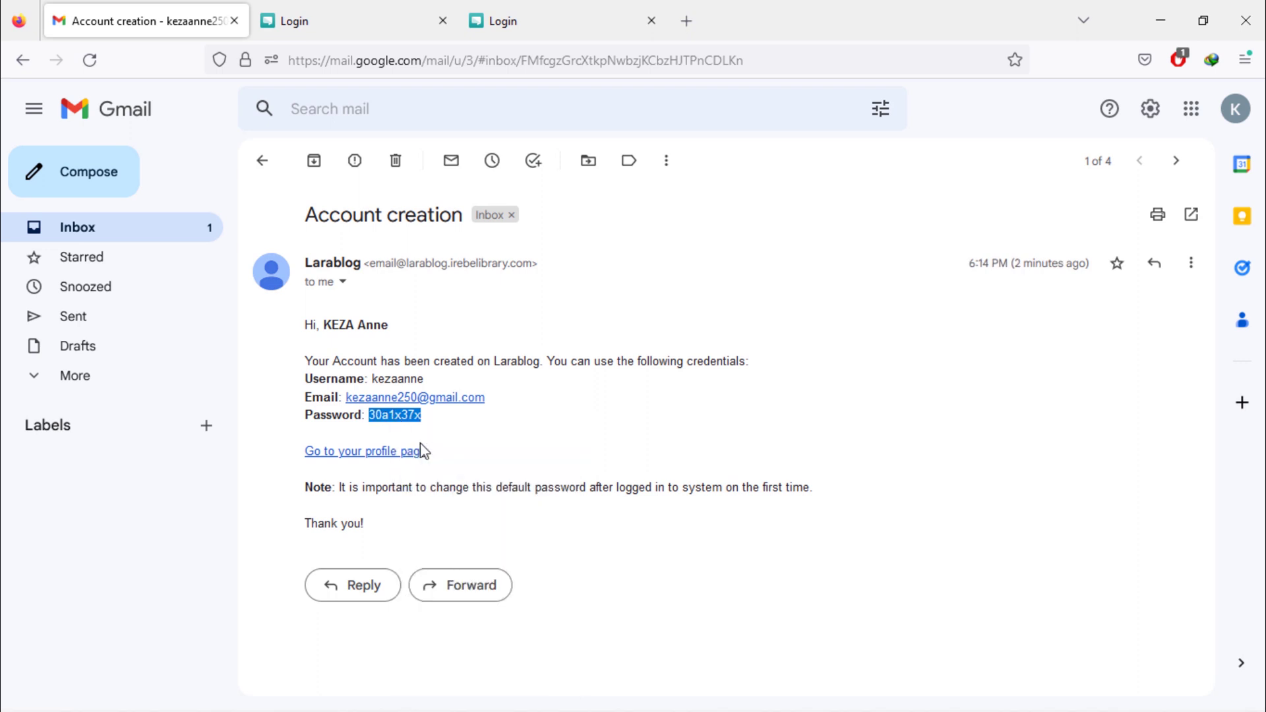
pyautogui.click(361, 15)
pyautogui.click(511, 464)
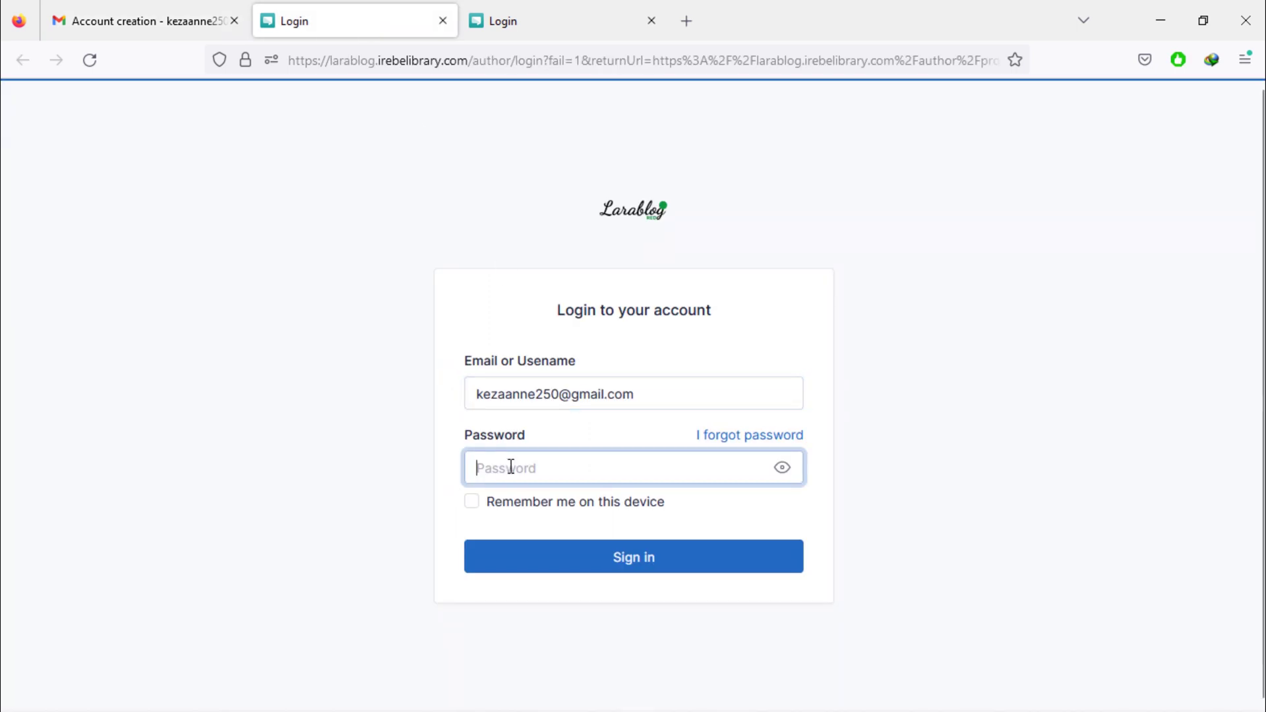
pyautogui.rightClick(512, 465)
pyautogui.click(579, 273)
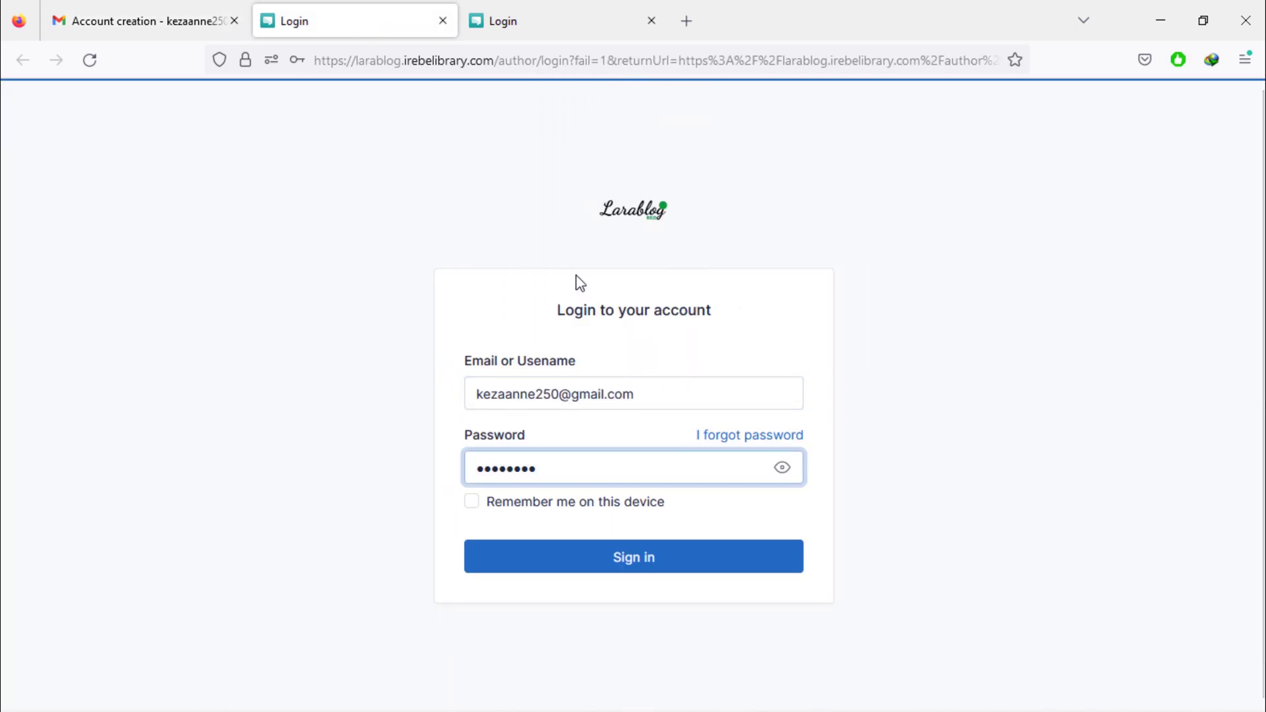
pyautogui.click(659, 571)
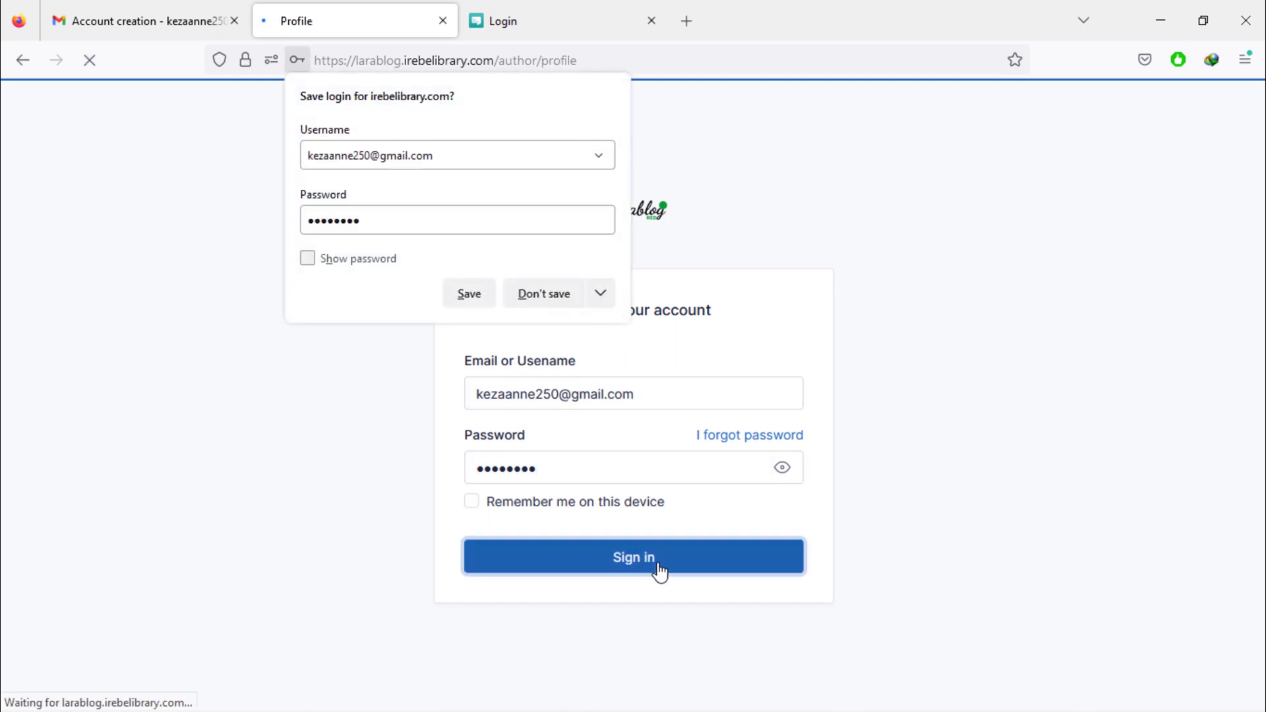
# Decline saving the login in the browser.
pyautogui.click(545, 292)
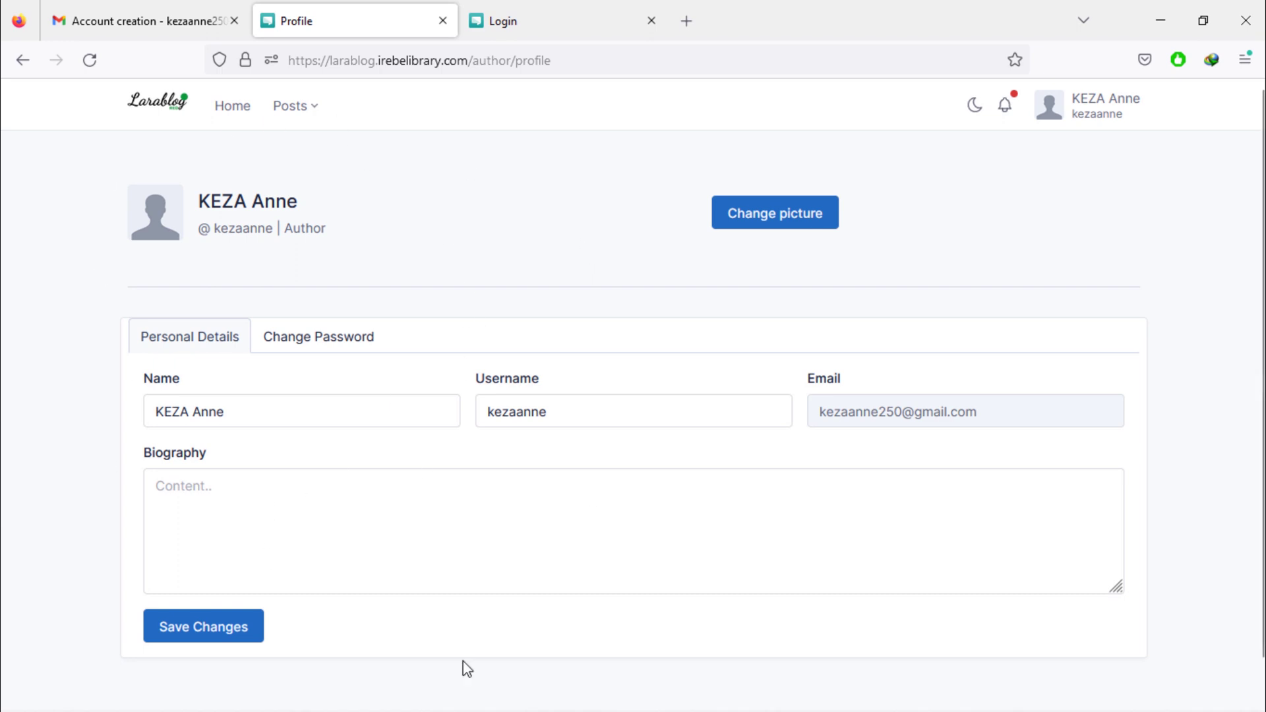
pyautogui.scroll(-2, 702, 622)
pyautogui.scroll(2, 705, 625)
# Set the profile picture to the headphones programmer photo, cropped around the person's head.
pyautogui.click(781, 223)
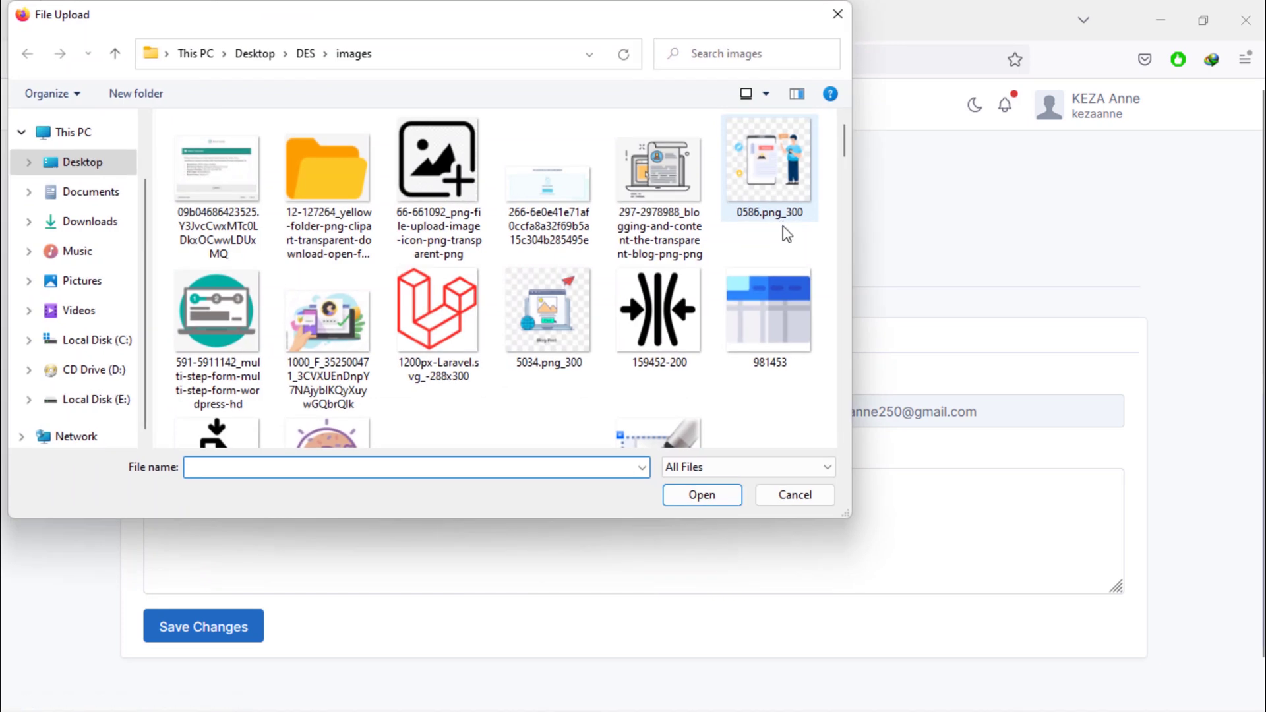
pyautogui.moveTo(847, 149); pyautogui.dragTo(859, 350)
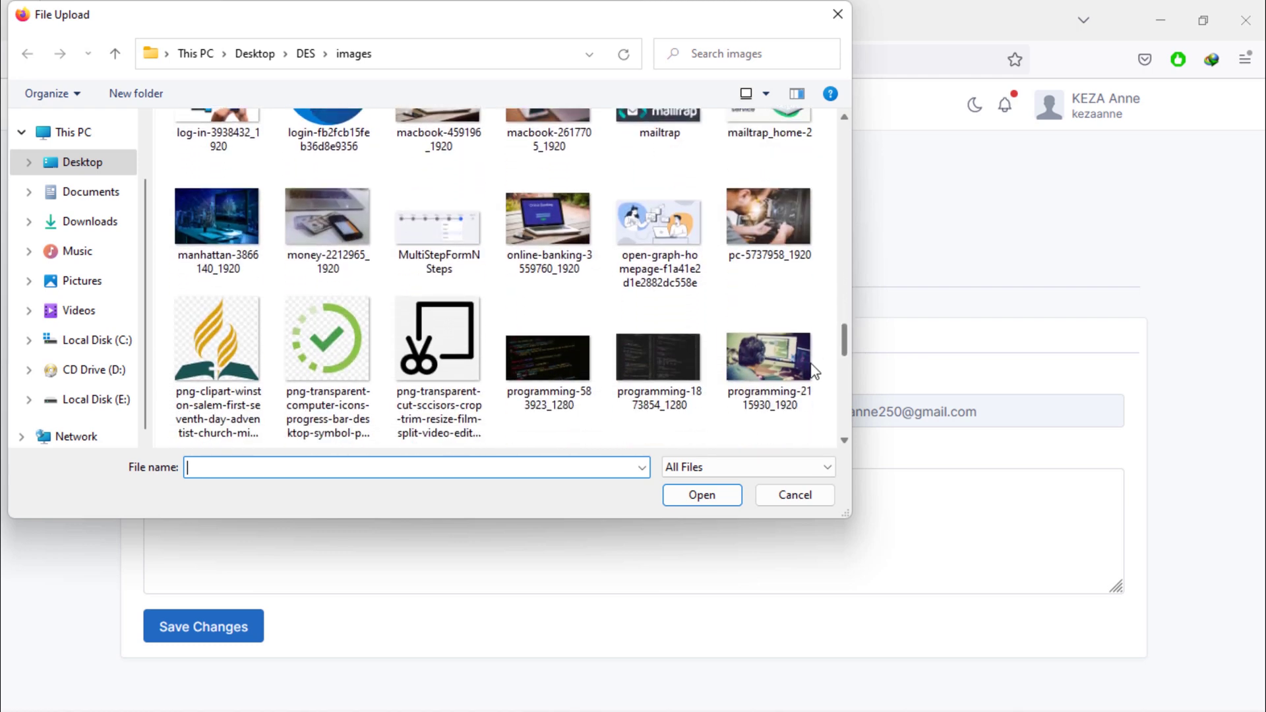
pyautogui.doubleClick(761, 373)
pyautogui.moveTo(690, 400); pyautogui.dragTo(608, 389)
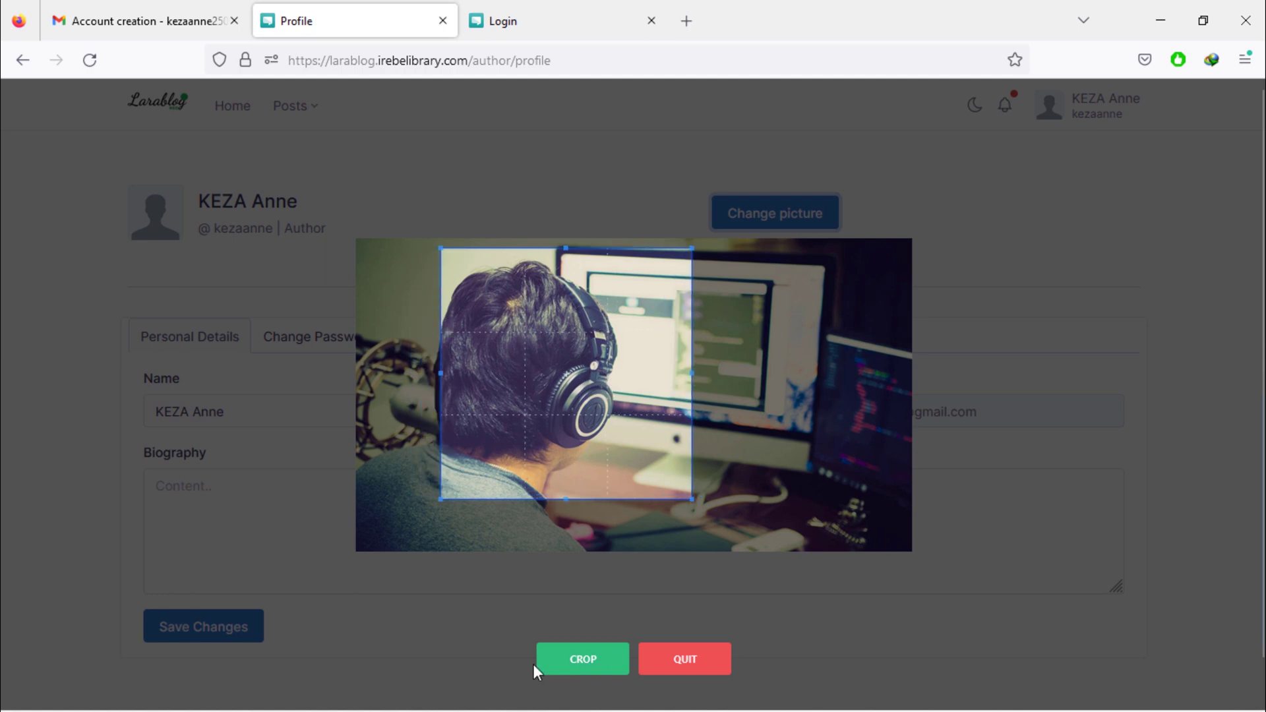
pyautogui.click(583, 659)
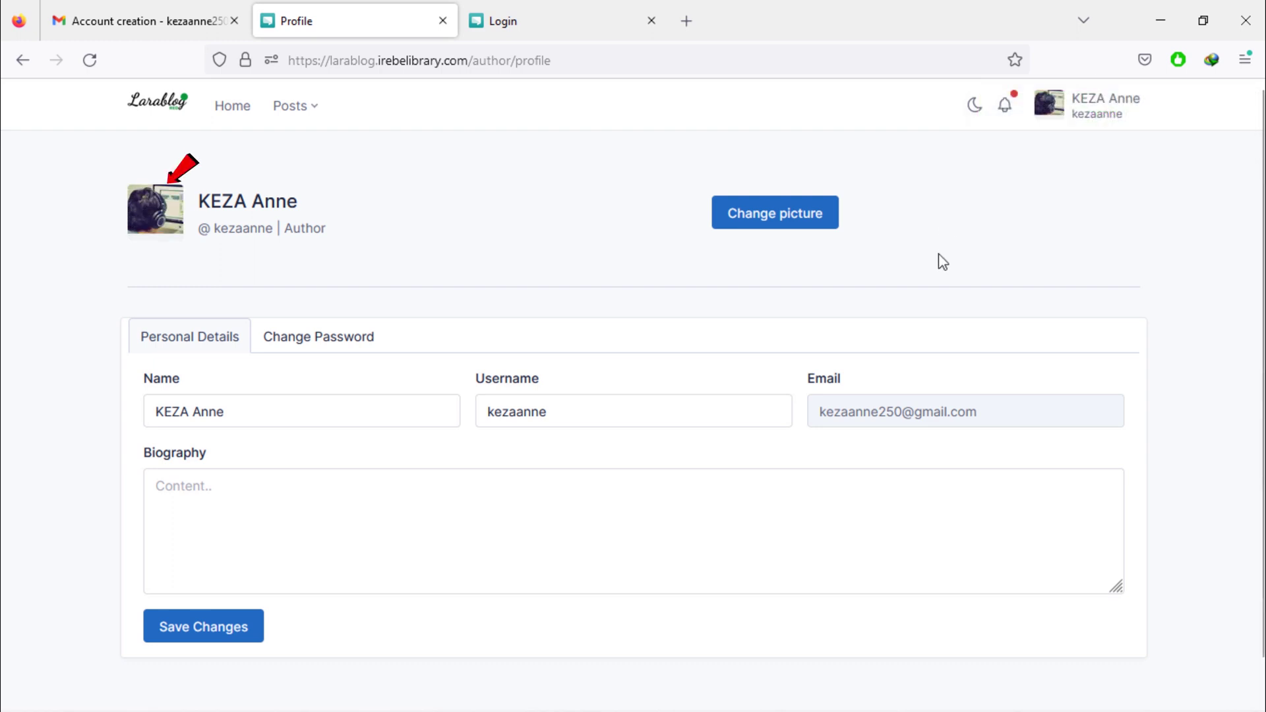
# Open Posts > Add new and title the post 'This is the post for normal user'.
pyautogui.click(303, 114)
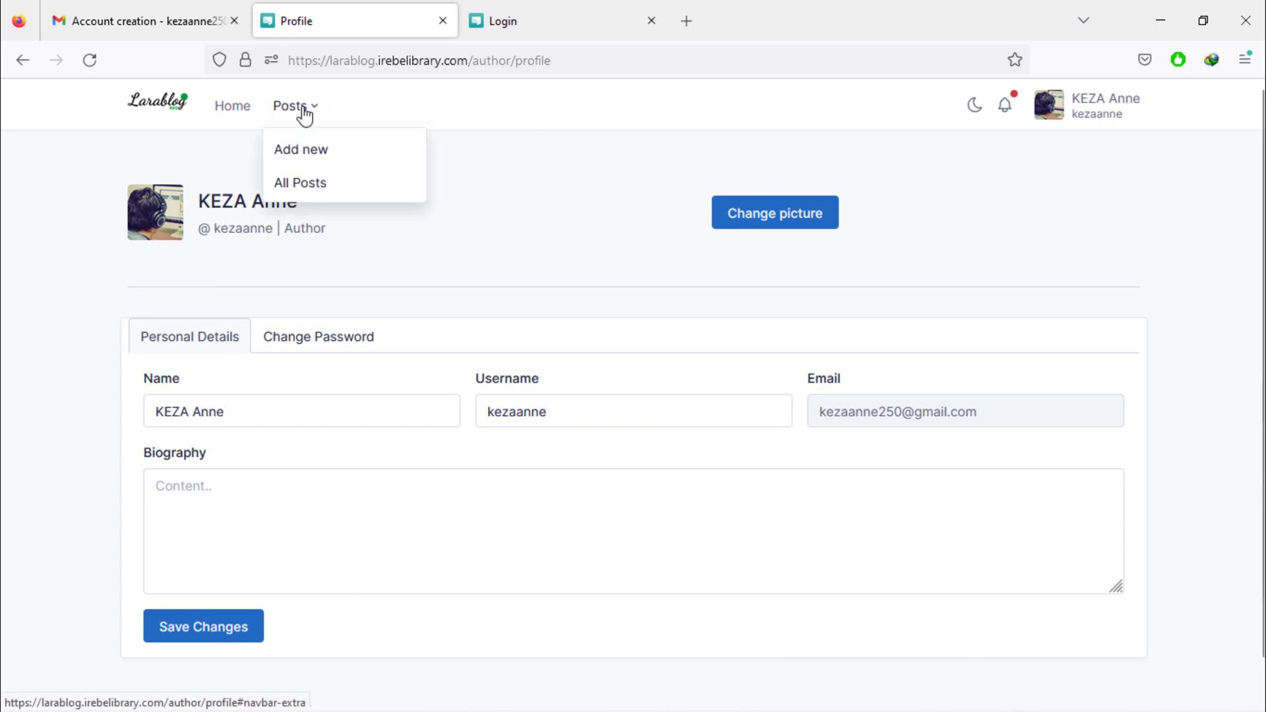
pyautogui.click(322, 161)
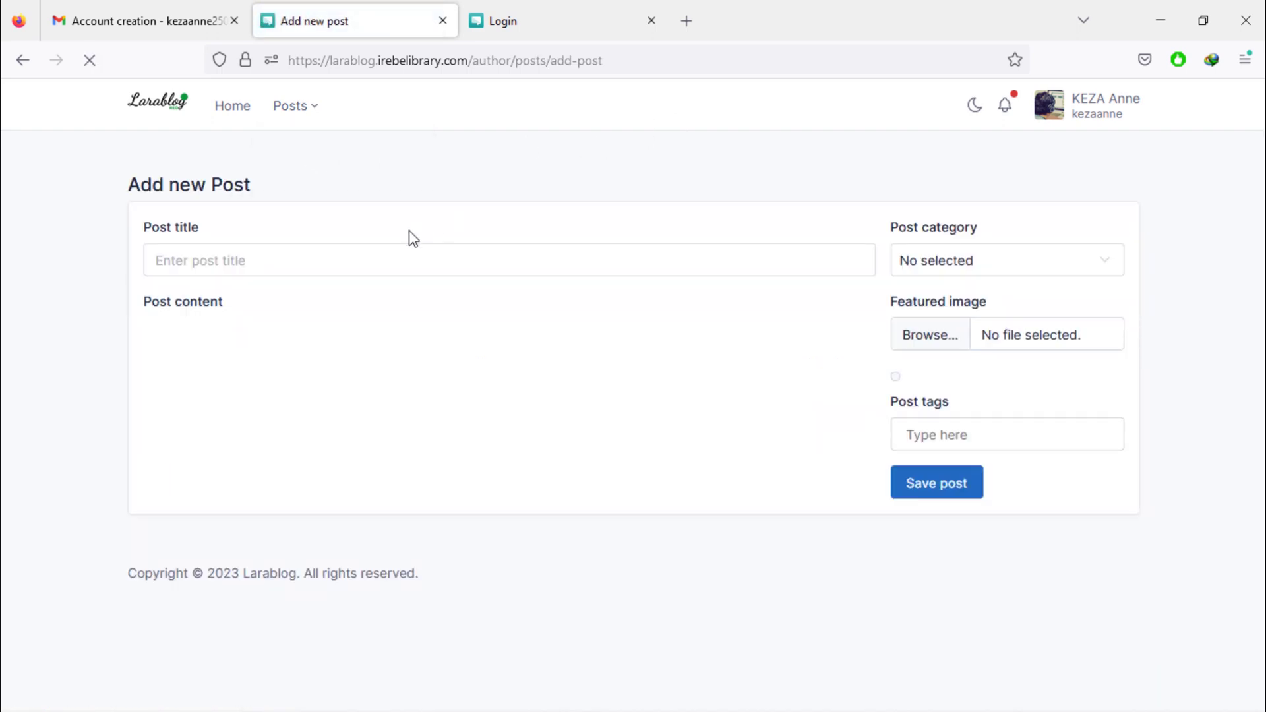
pyautogui.click(339, 258)
pyautogui.write('This is the post for')
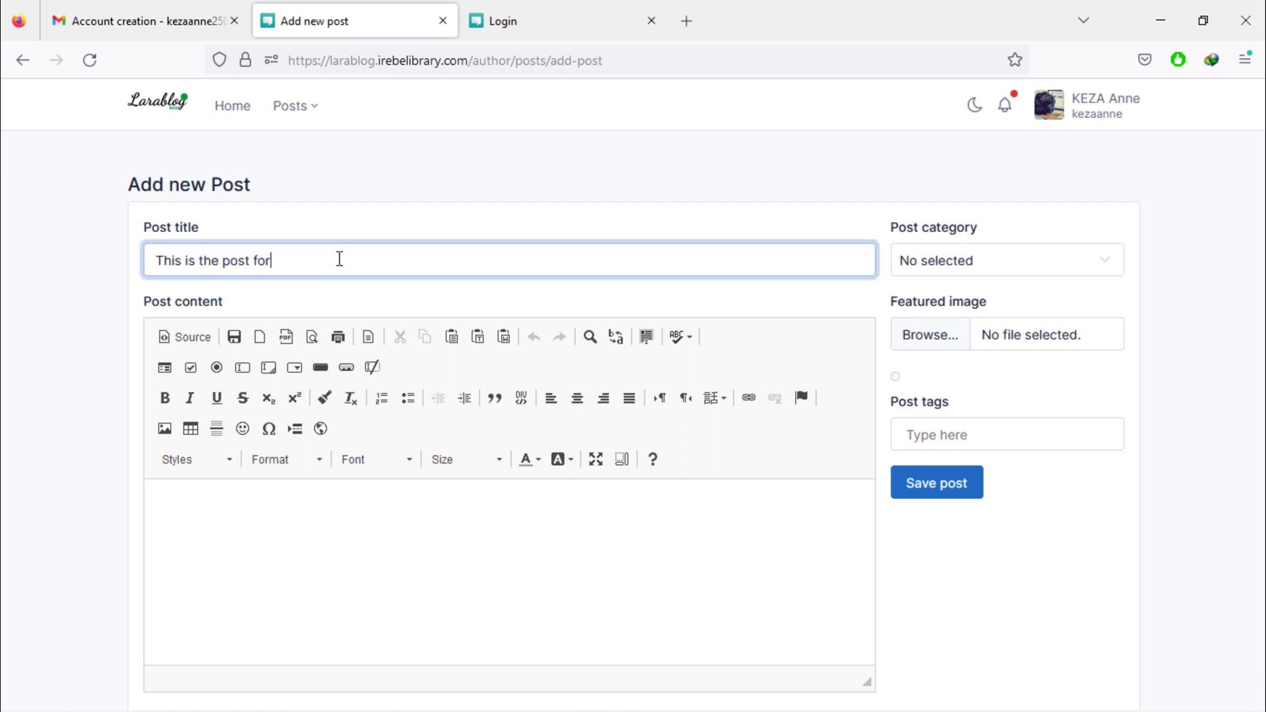
pyautogui.write(' normal user')
# Search 'lorem' in a new tab, open lipsum.com and copy the 'Why do we use it?' paragraph.
pyautogui.click(686, 20)
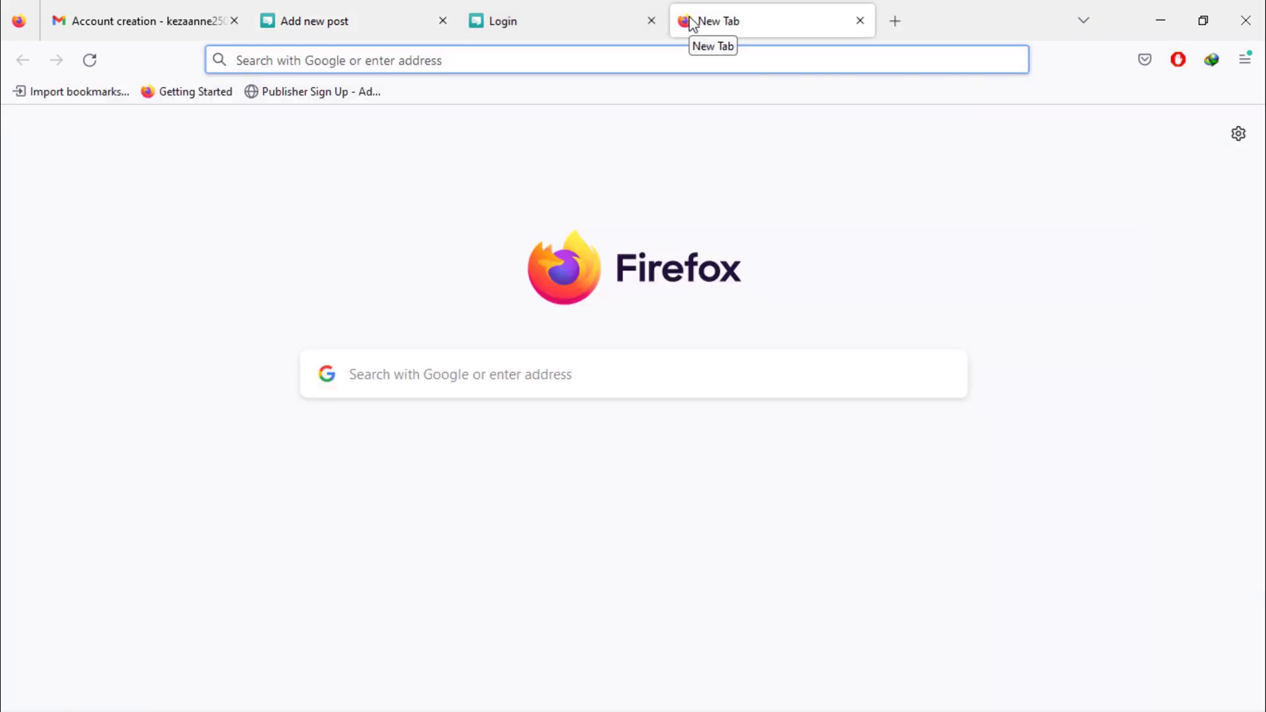
pyautogui.write('lorem')
pyautogui.press('Return')
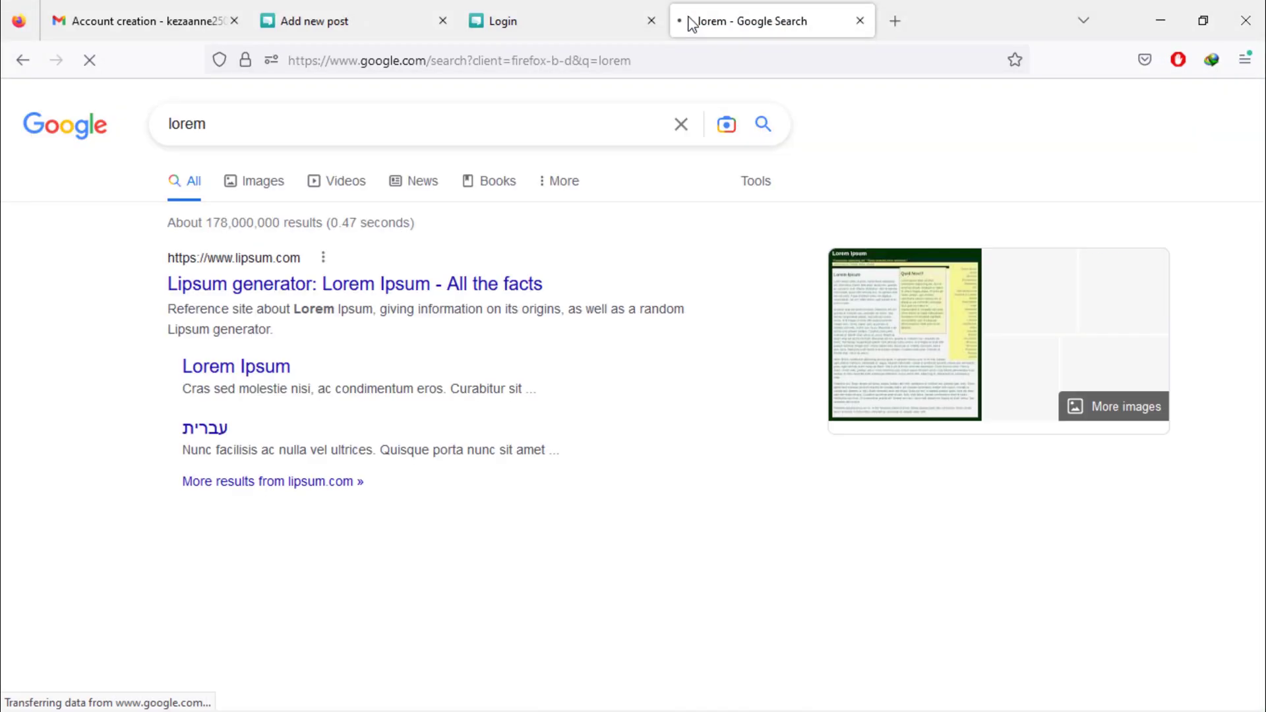
pyautogui.click(382, 292)
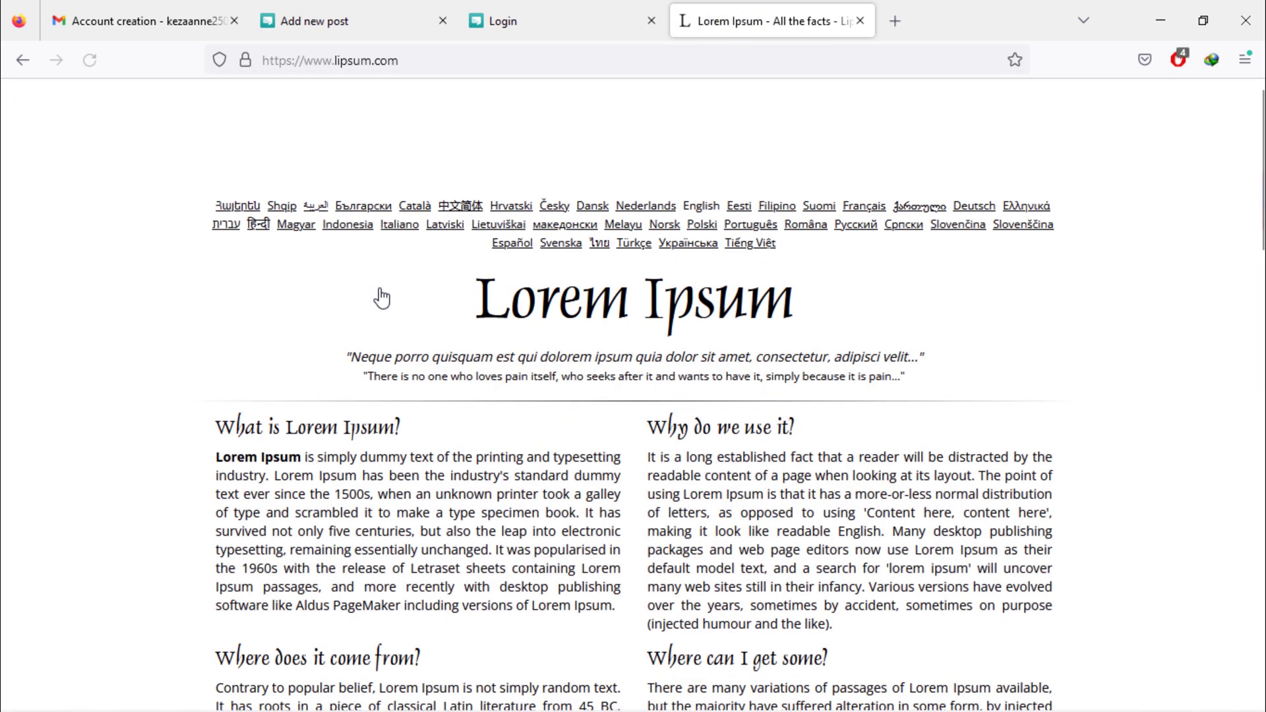
pyautogui.scroll(-3, 380, 294)
pyautogui.scroll(-2, 379, 290)
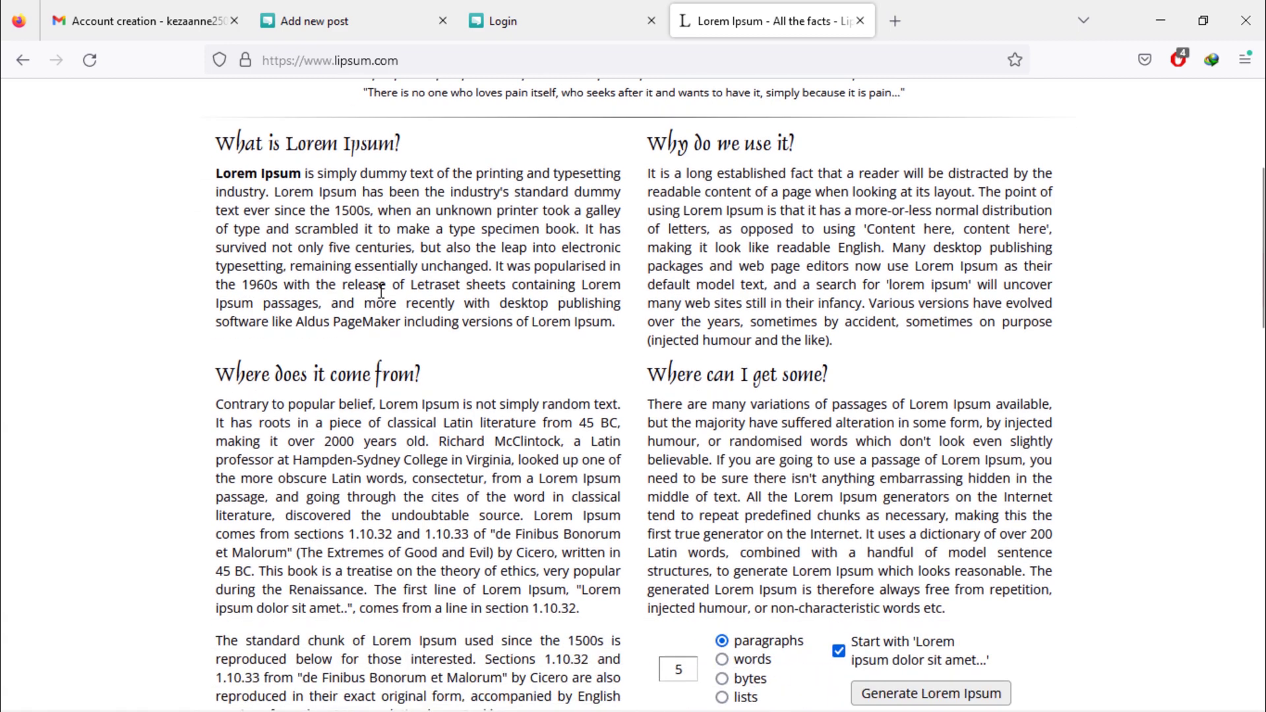
pyautogui.tripleClick(652, 176)
pyautogui.rightClick(700, 214)
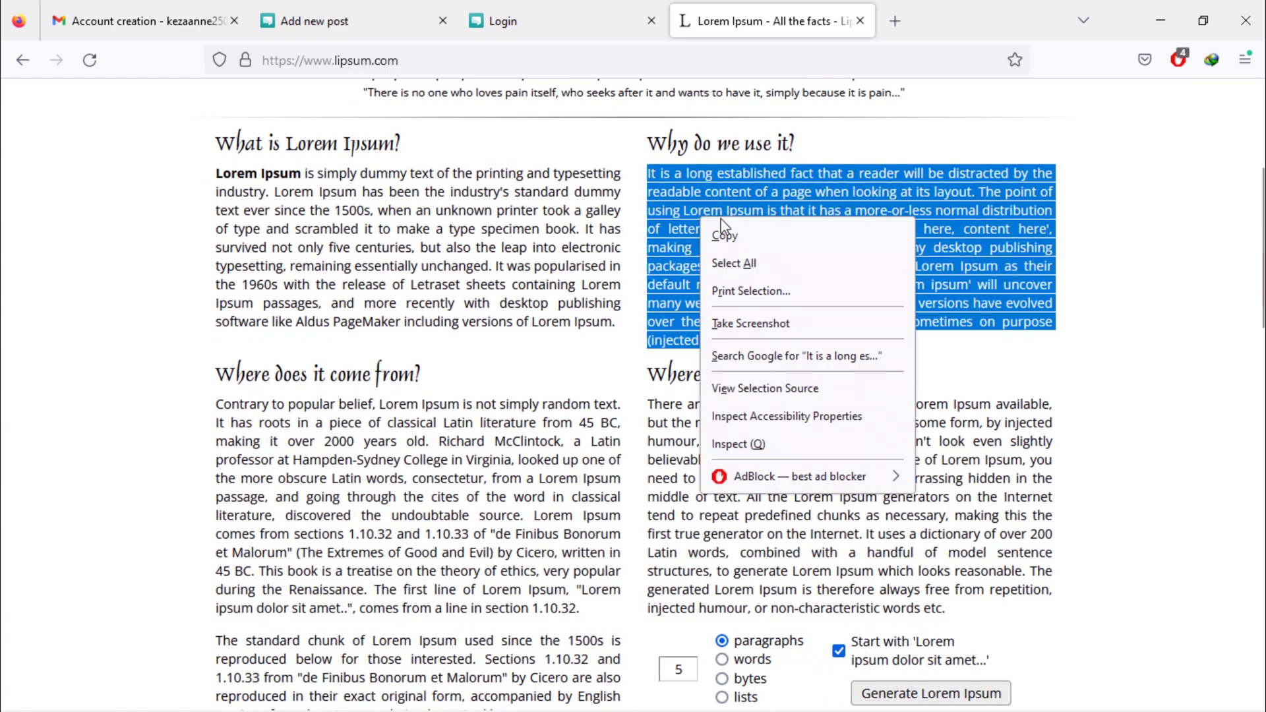
pyautogui.click(745, 236)
# Paste the lorem ipsum paragraph as the post content and set the category to Laravel.
pyautogui.click(359, 19)
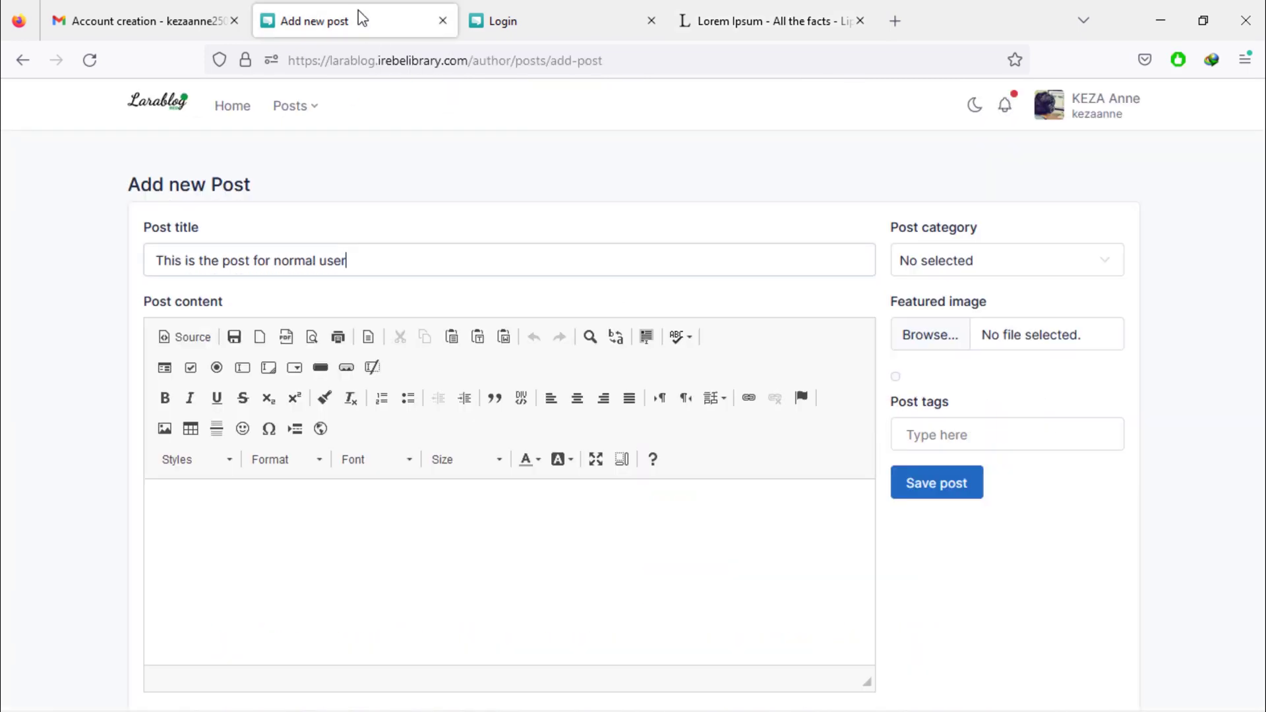
pyautogui.click(436, 540)
pyautogui.hotkey('ctrl', 'v')
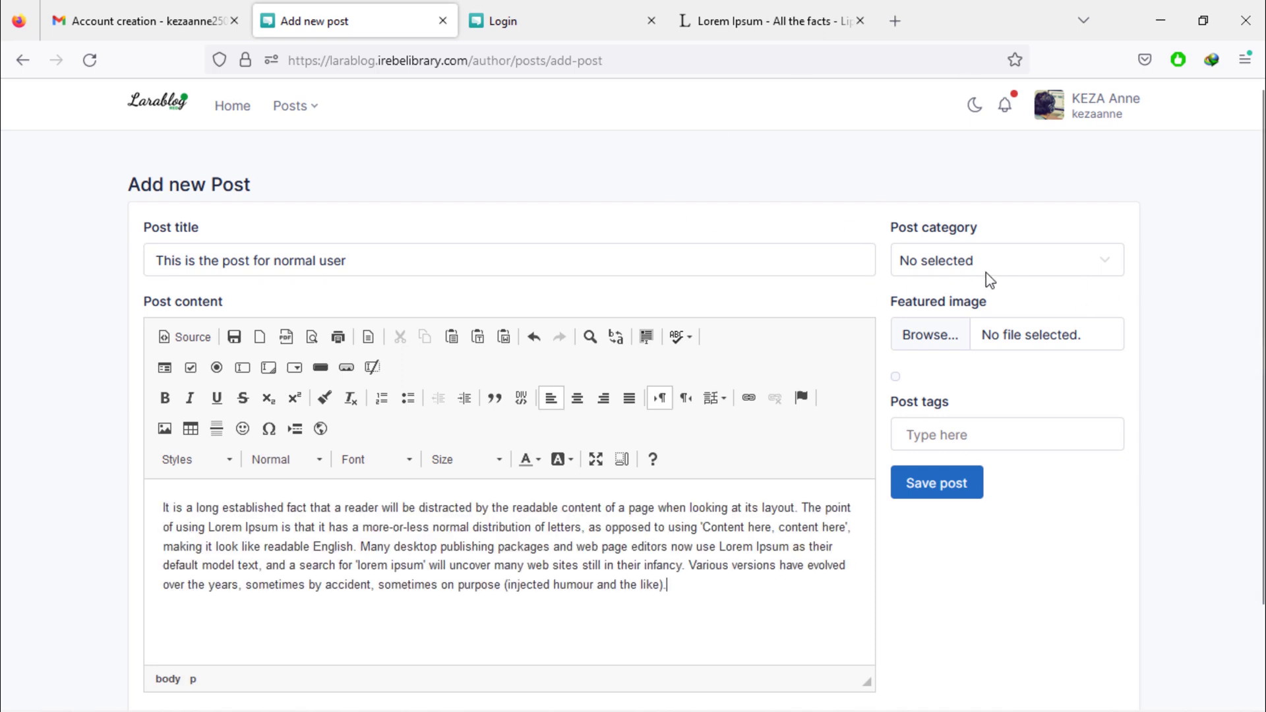
pyautogui.click(1005, 261)
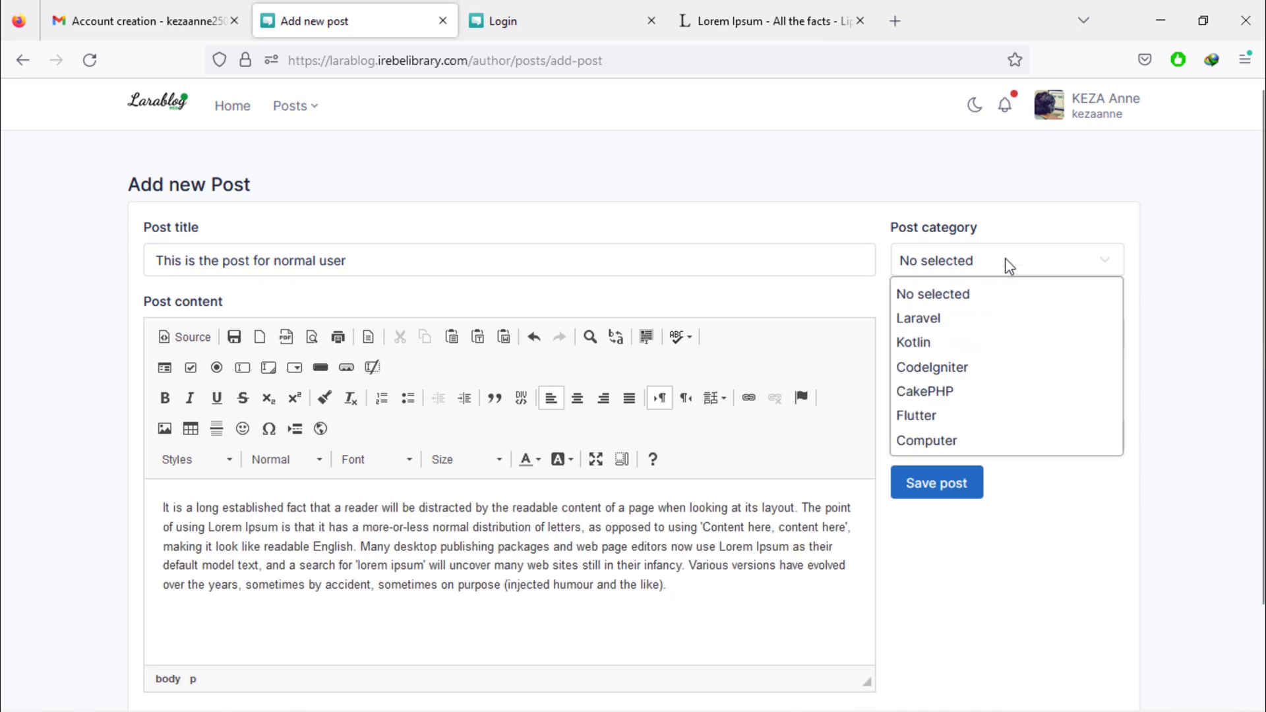
pyautogui.click(944, 323)
# Choose the code screenshot as the post's featured image.
pyautogui.click(939, 333)
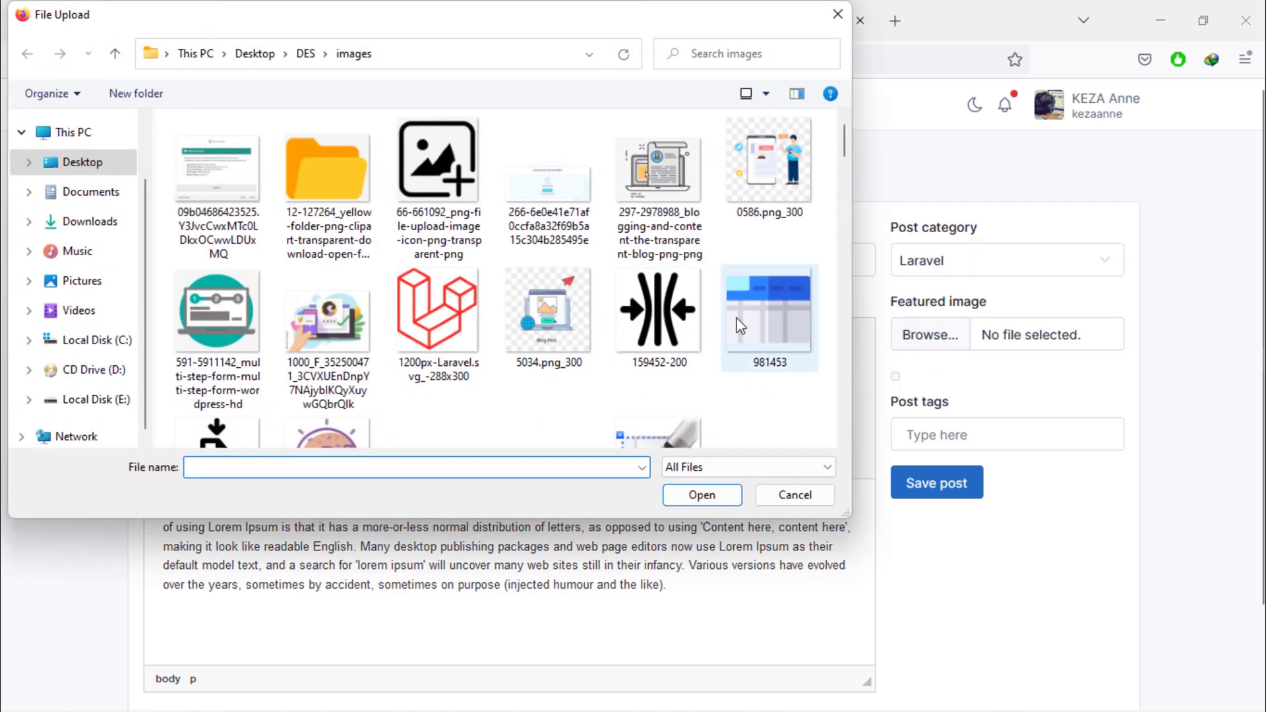
pyautogui.scroll(-6, 740, 312)
pyautogui.scroll(3, 740, 311)
pyautogui.scroll(-1, 739, 311)
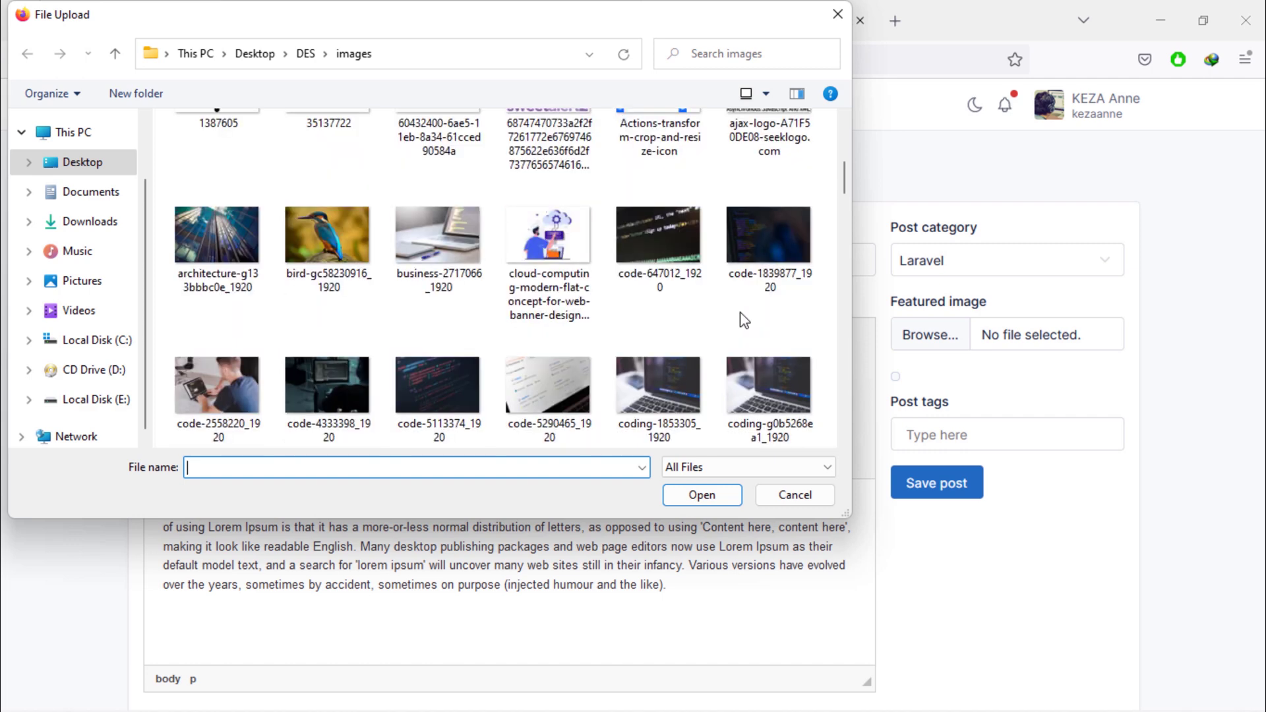
pyautogui.doubleClick(448, 393)
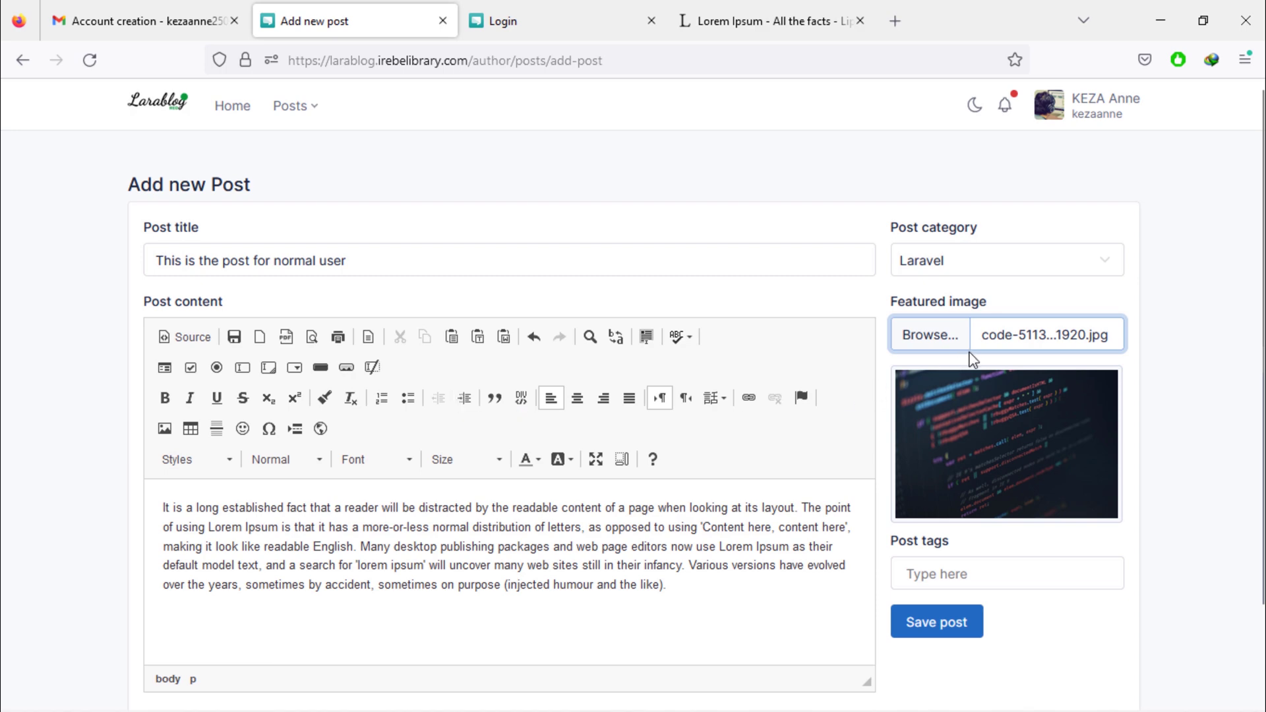
pyautogui.scroll(-3, 1022, 346)
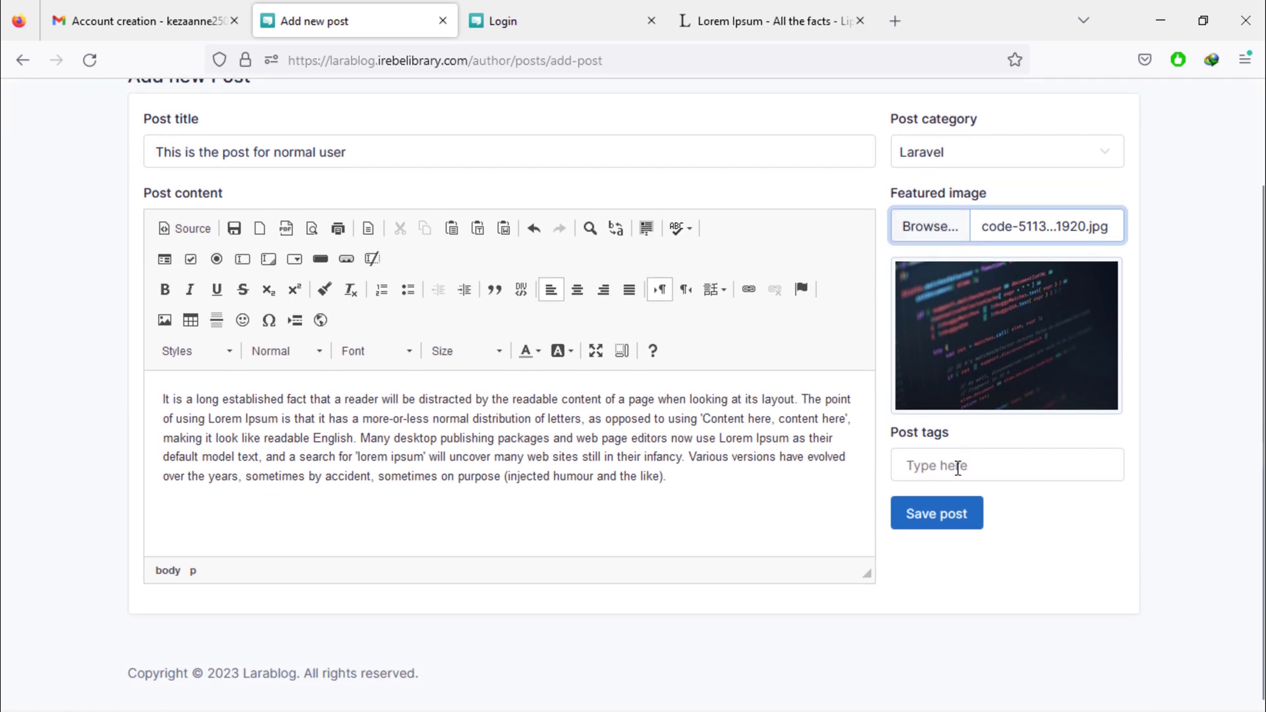
# Add the tags laravel and test, then save the post.
pyautogui.click(958, 467)
pyautogui.write('laravel')
pyautogui.press('Return')
pyautogui.write('test')
pyautogui.press('Return')
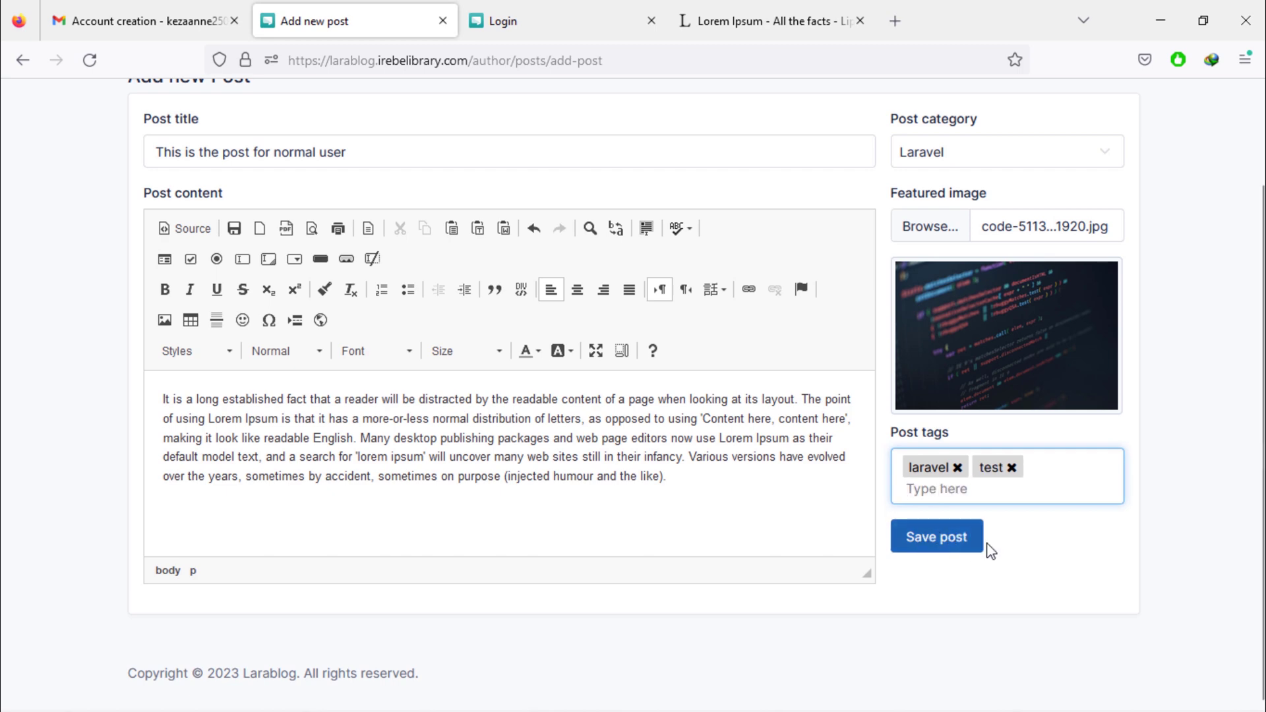
pyautogui.click(959, 544)
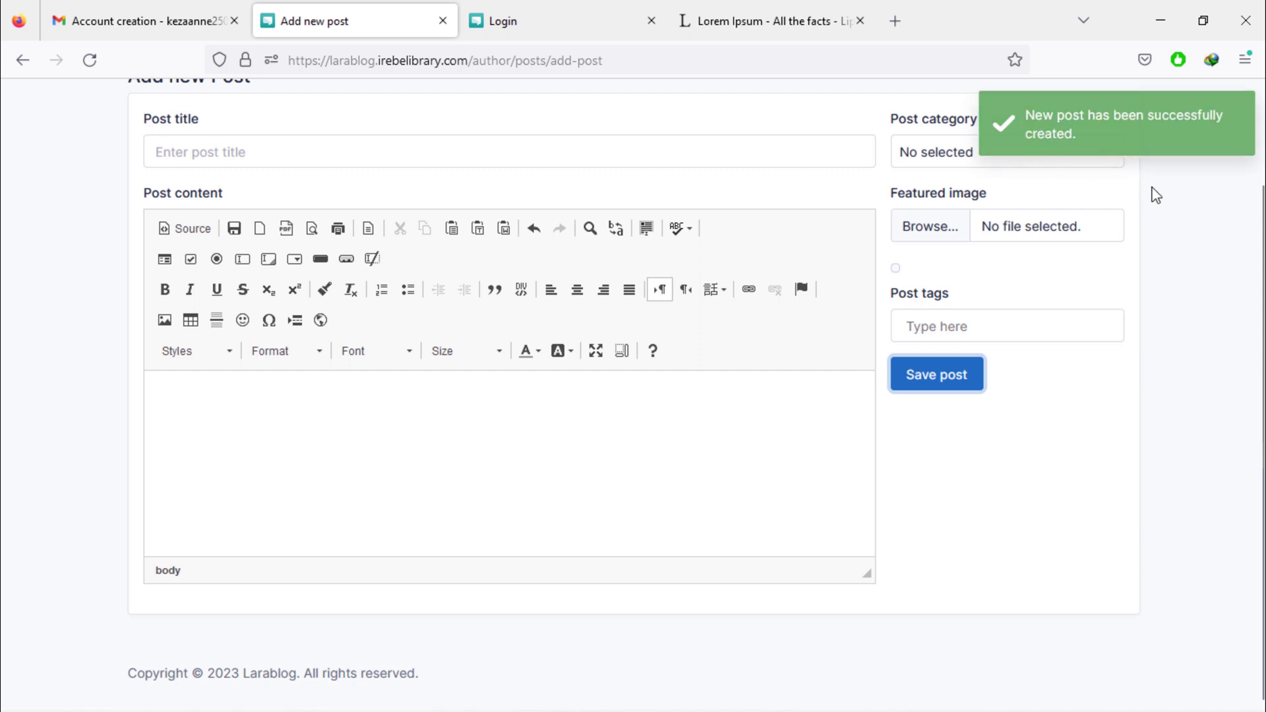
pyautogui.scroll(3, 1162, 330)
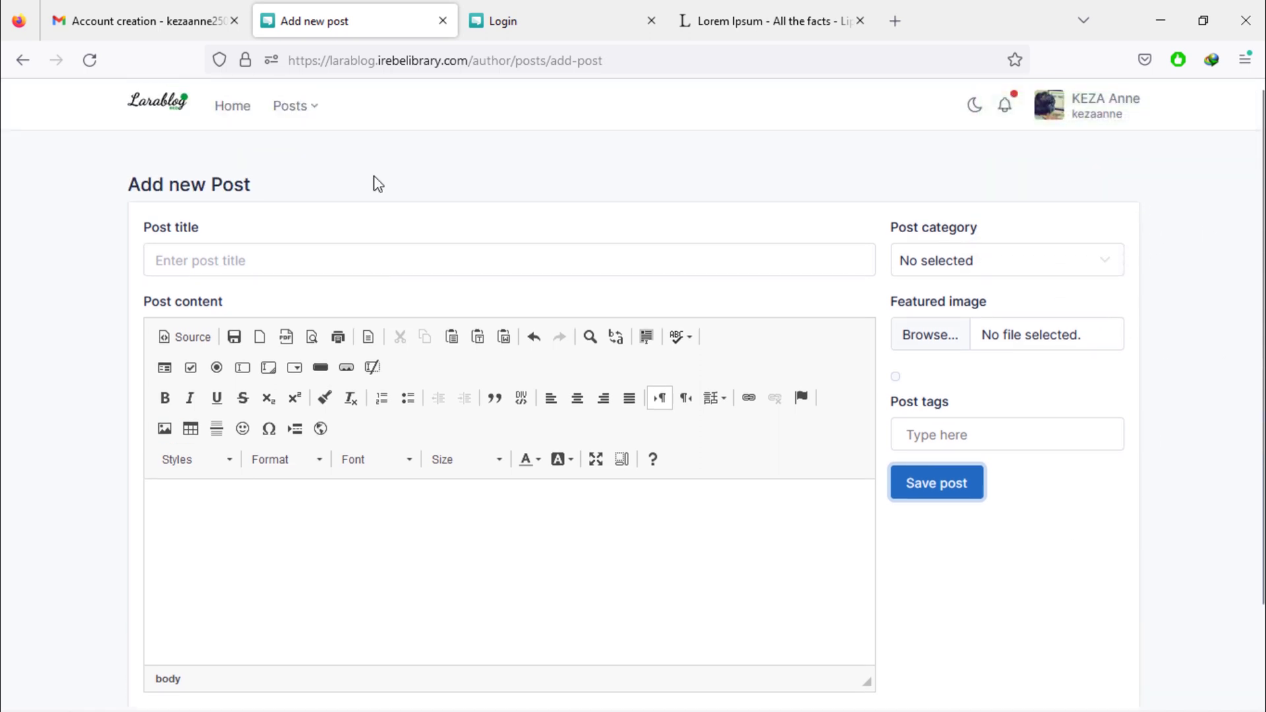
# Open the post for editing and retitle it 'Learn Javascript Language from scratch - Beginner tutorial'.
pyautogui.click(307, 117)
pyautogui.click(307, 186)
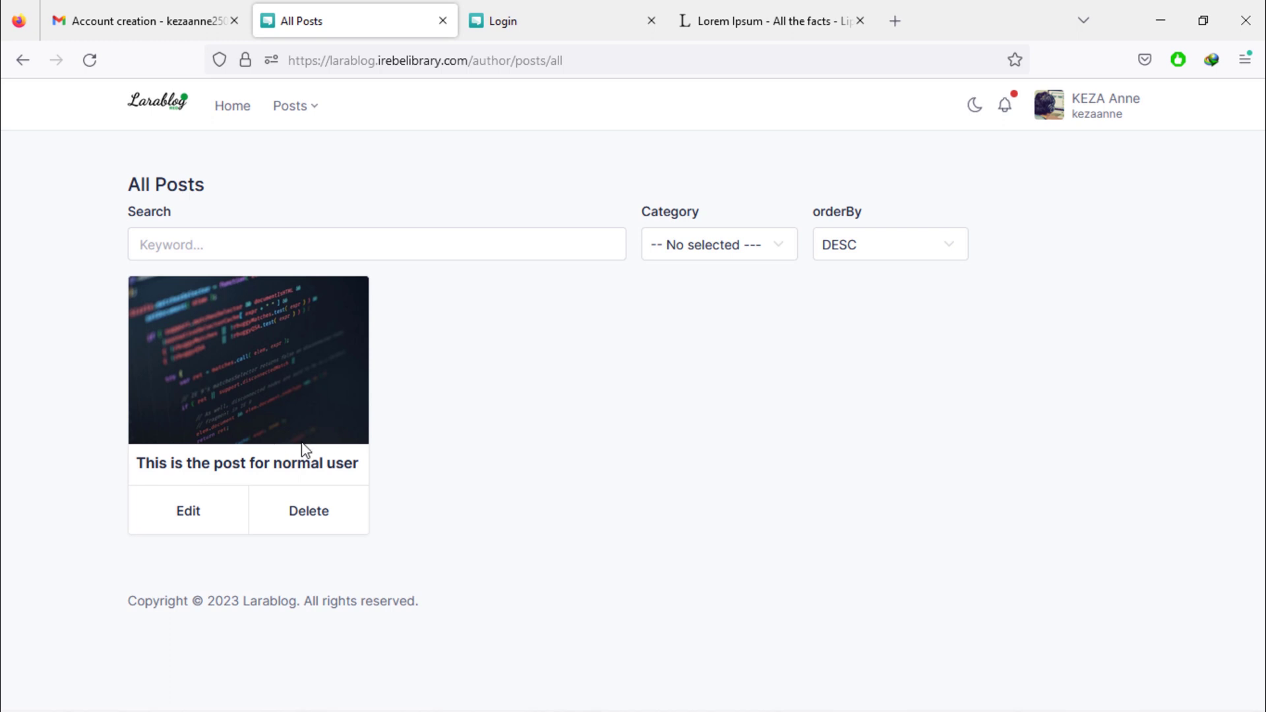
pyautogui.click(195, 524)
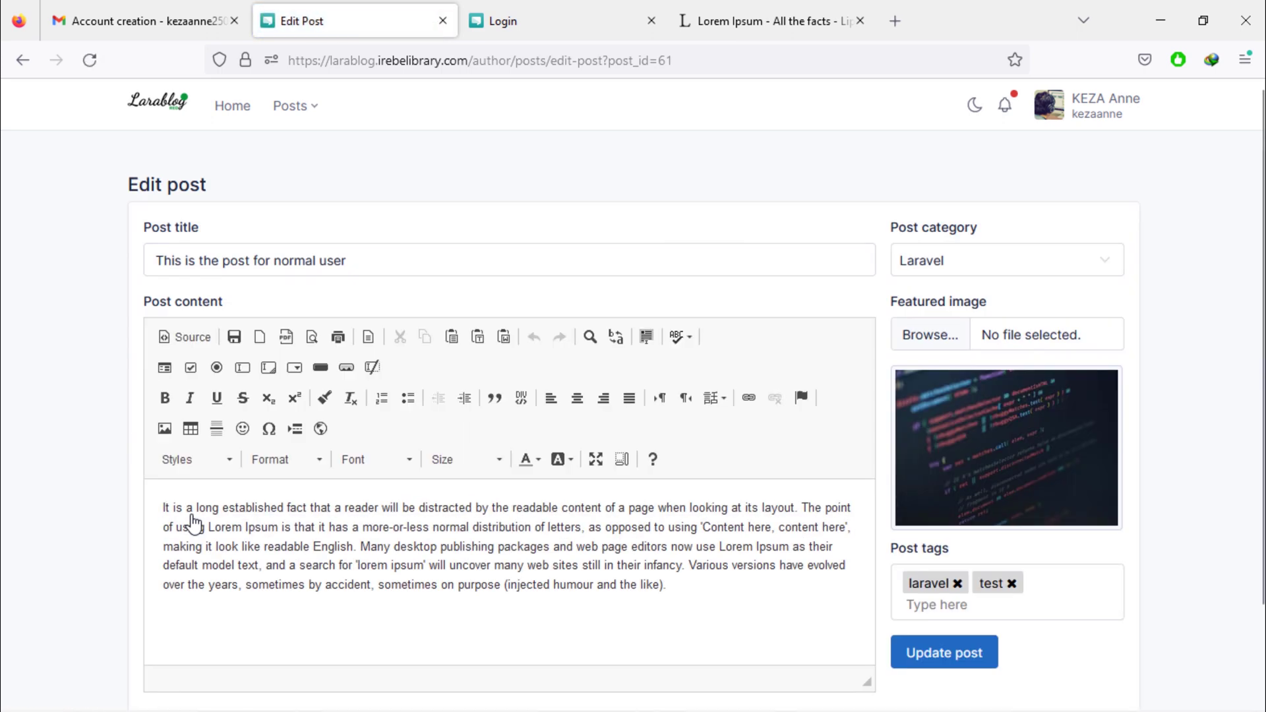
pyautogui.moveTo(118, 240); pyautogui.dragTo(81, 238)
pyautogui.write('Learn Javascript Language from scratch - Beginner tutorial')
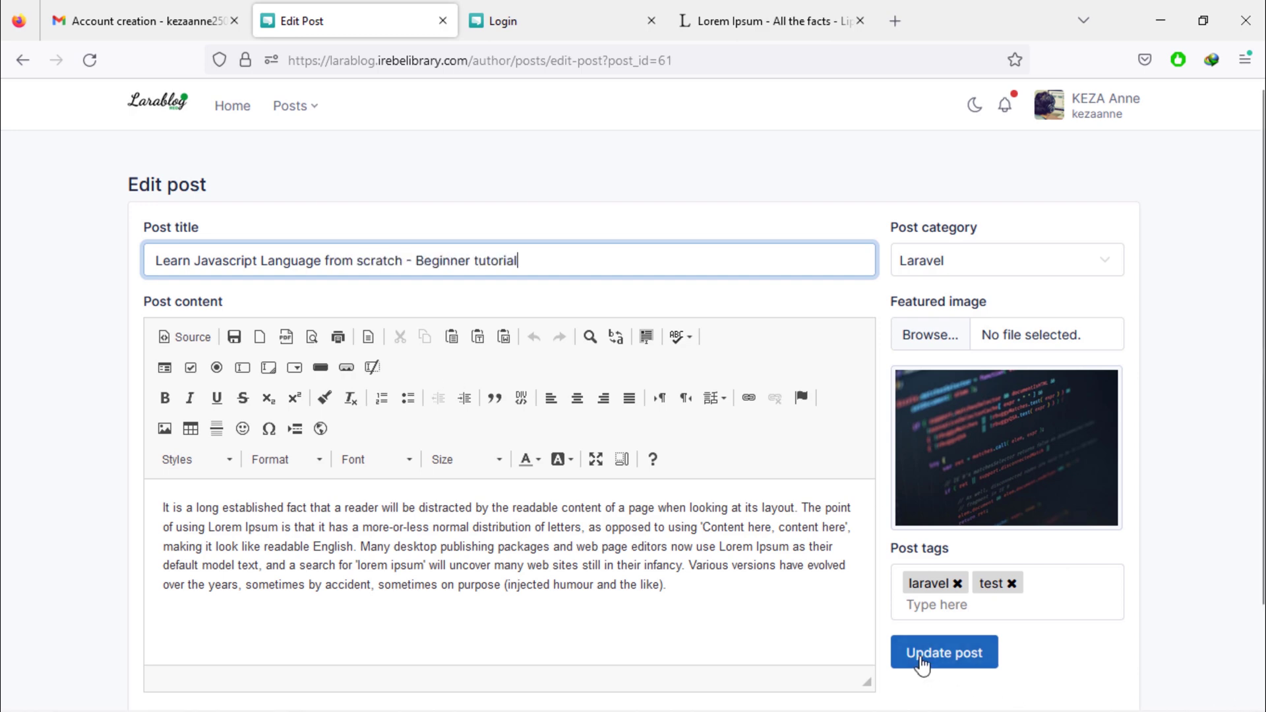
# Replace the post's test tag with javascript and update the post.
pyautogui.click(1011, 585)
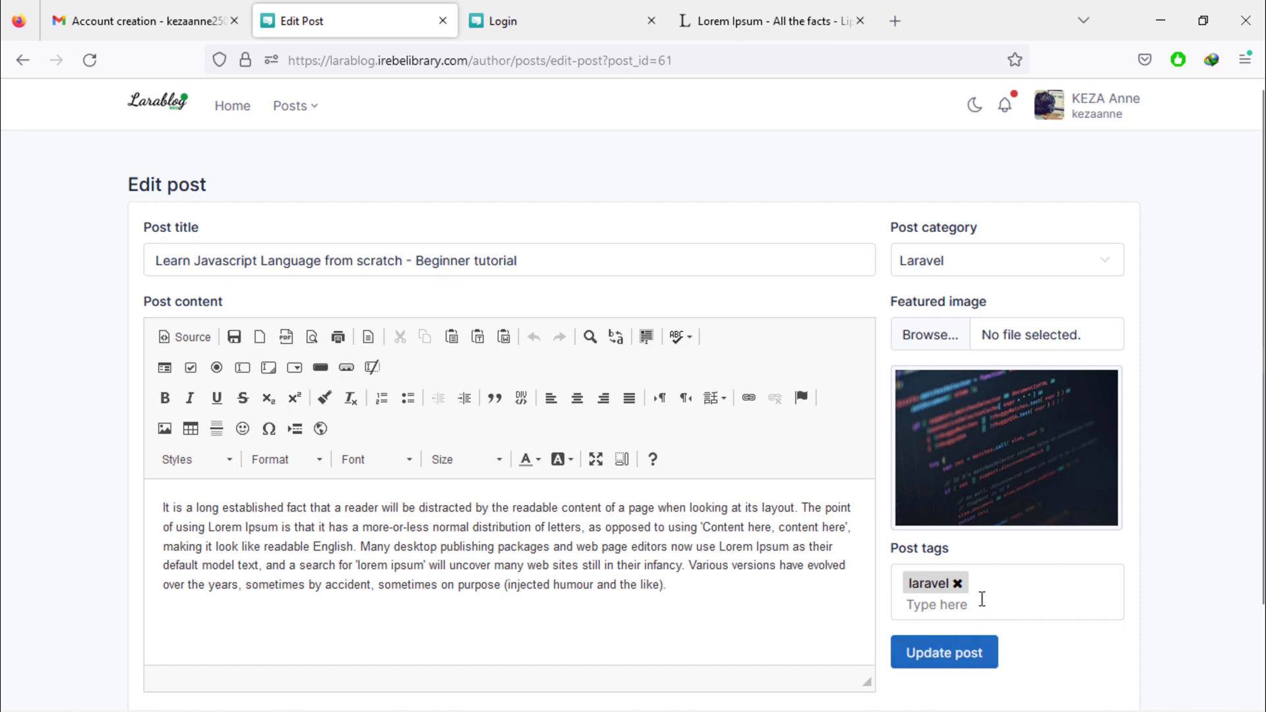
pyautogui.click(952, 608)
pyautogui.write('javascript')
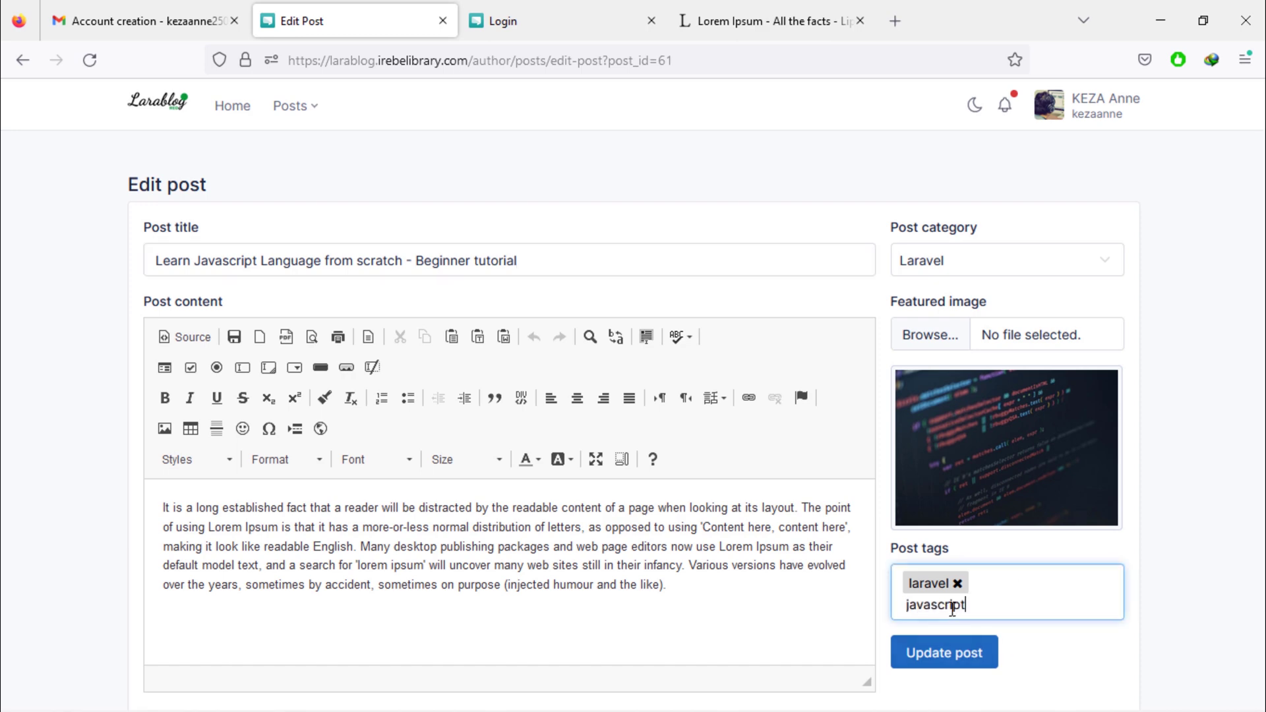
pyautogui.press('Return')
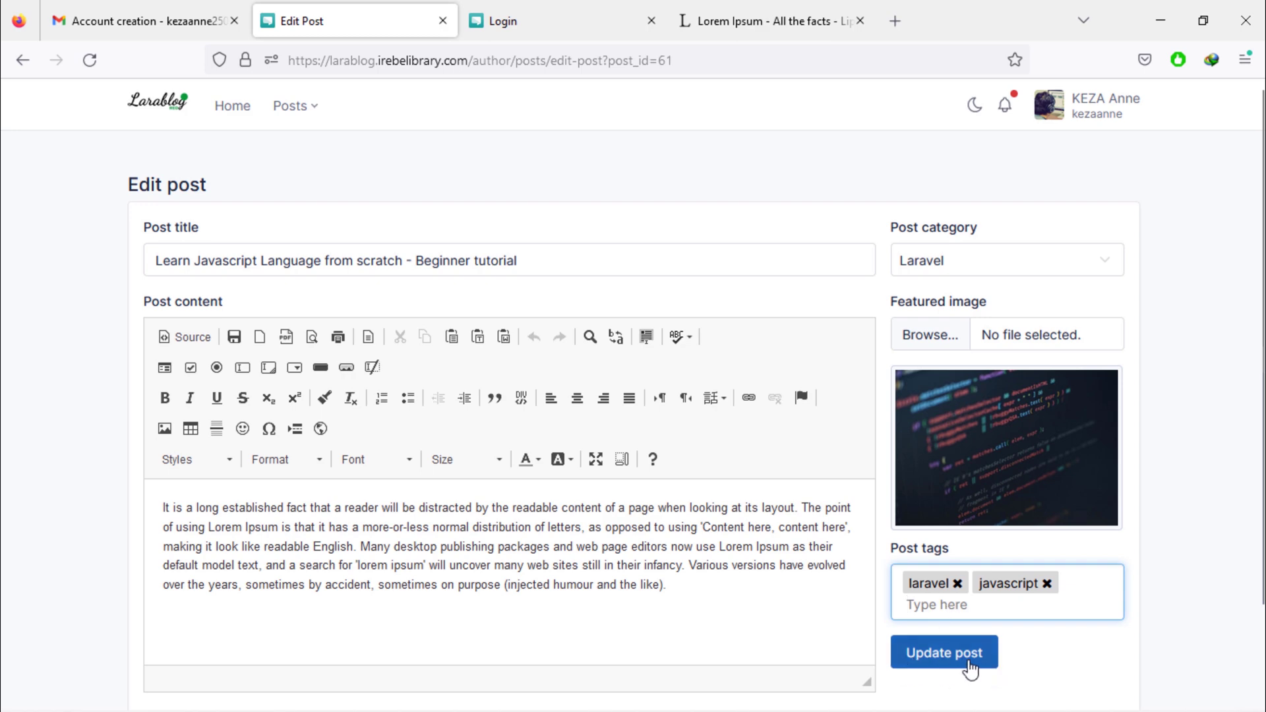
pyautogui.click(949, 661)
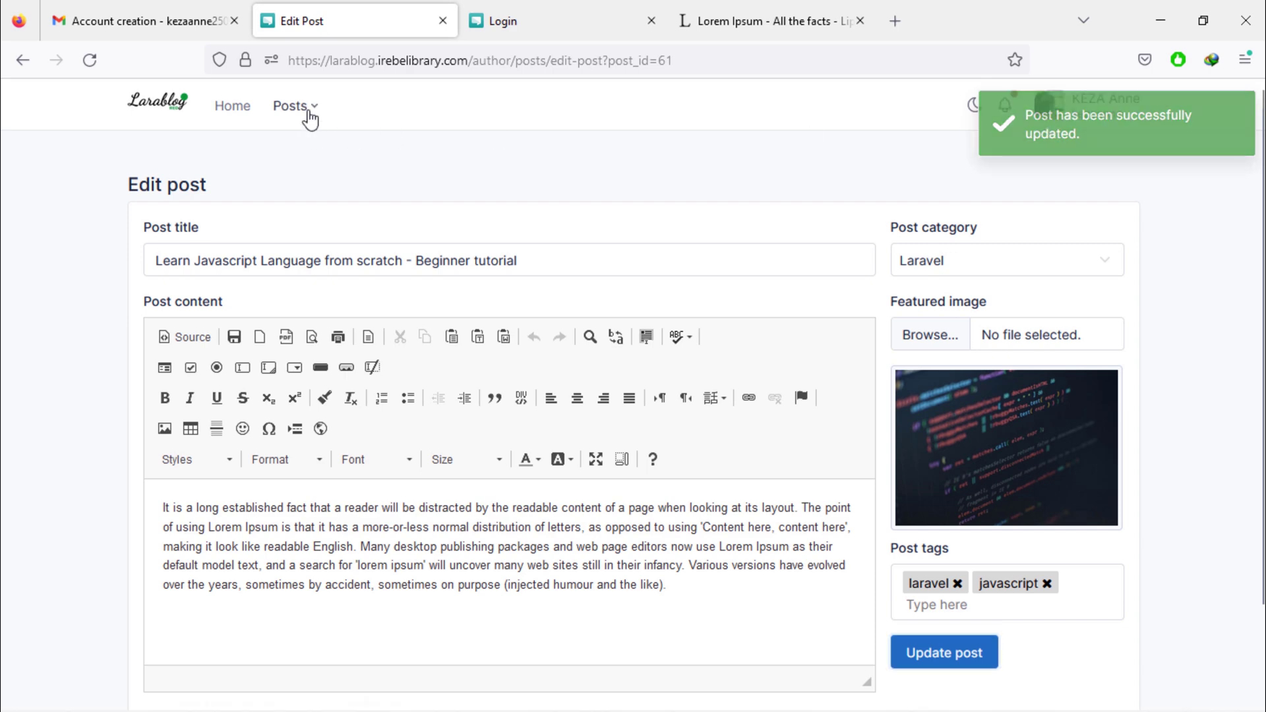
pyautogui.click(295, 106)
# Check the renamed post in All Posts, then switch to the maximized administrator window.
pyautogui.click(309, 192)
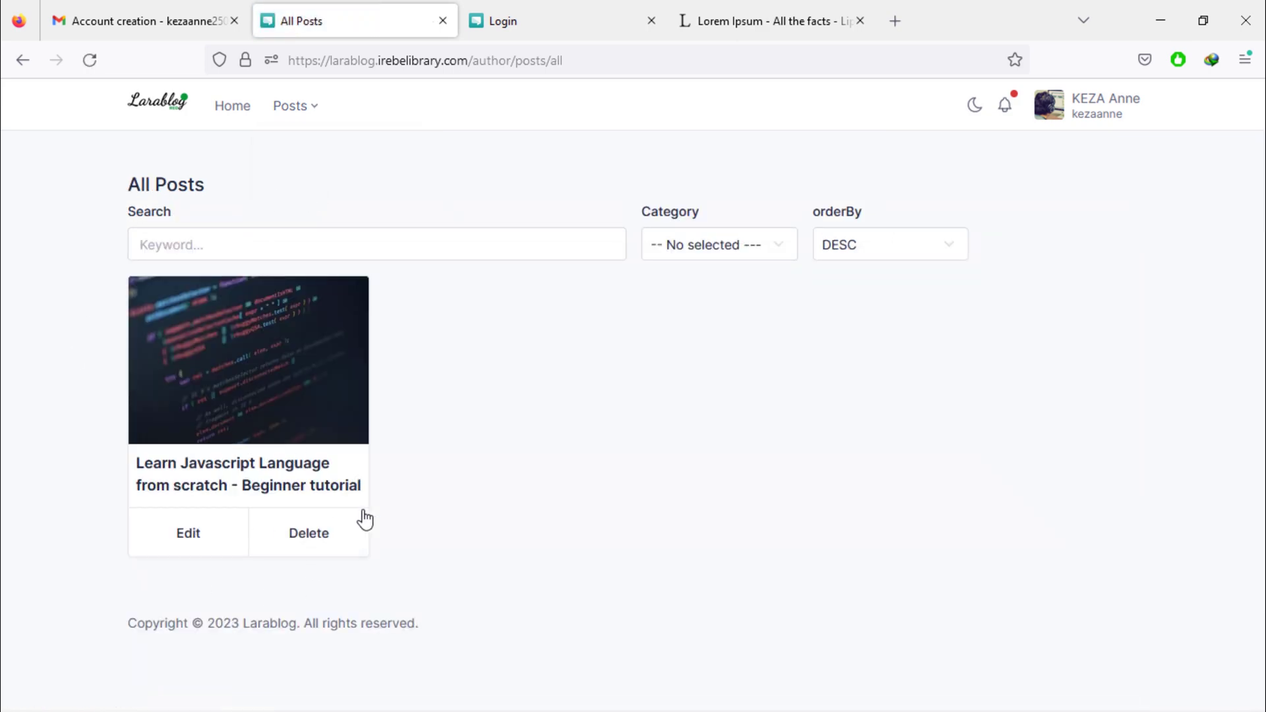
pyautogui.moveTo(202, 473); pyautogui.dragTo(285, 485)
pyautogui.click(796, 562)
pyautogui.moveTo(568, 710)
pyautogui.click(524, 694)
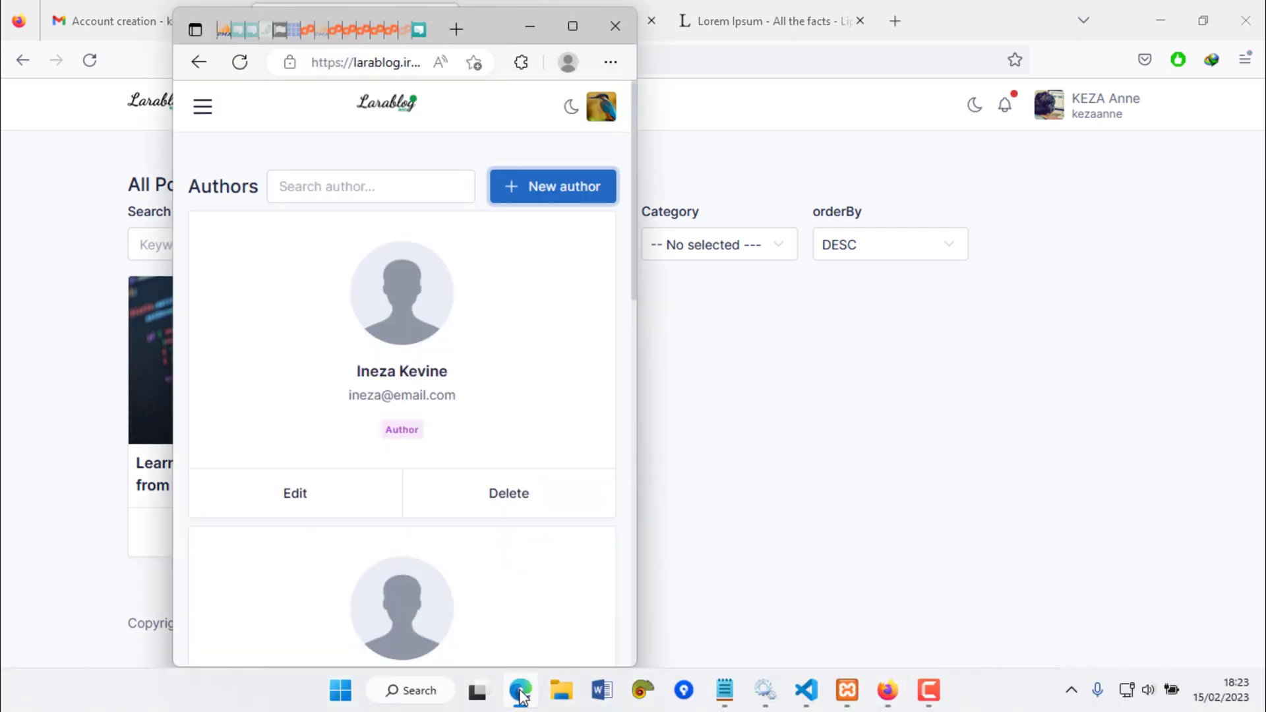
pyautogui.click(573, 27)
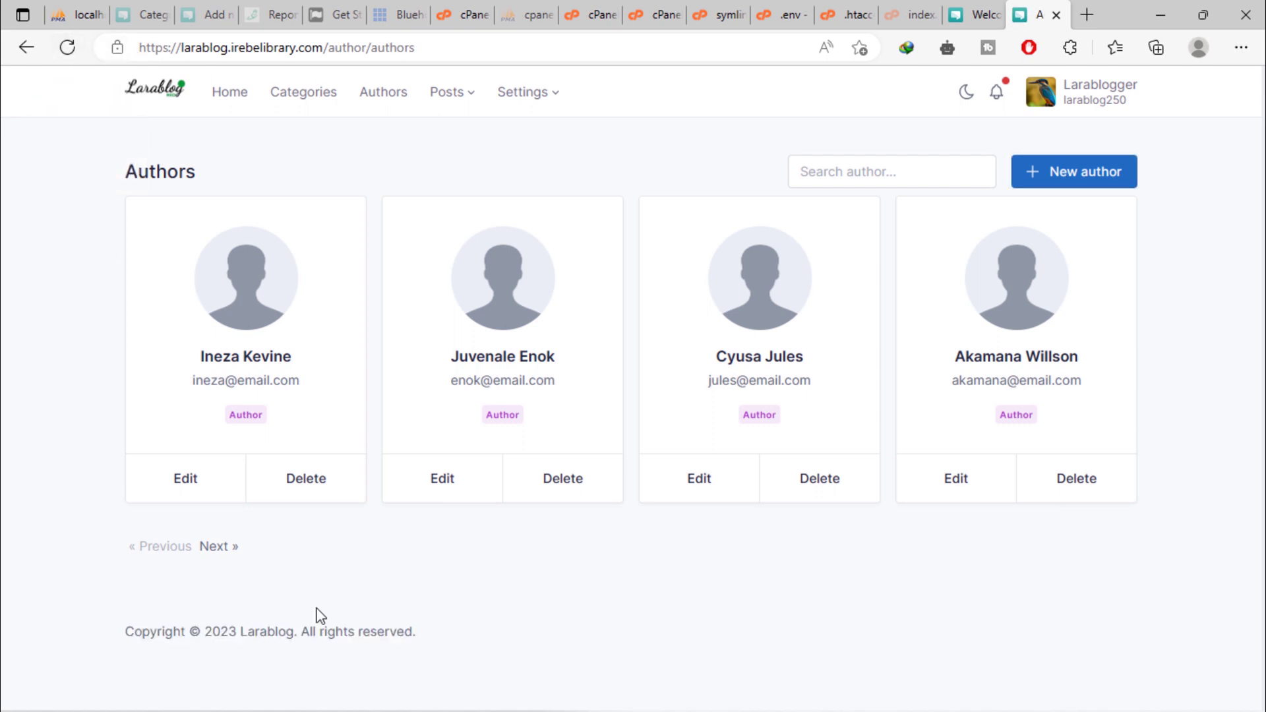
# Browse to the third page of authors, view an author's details, then list all posts.
pyautogui.click(225, 557)
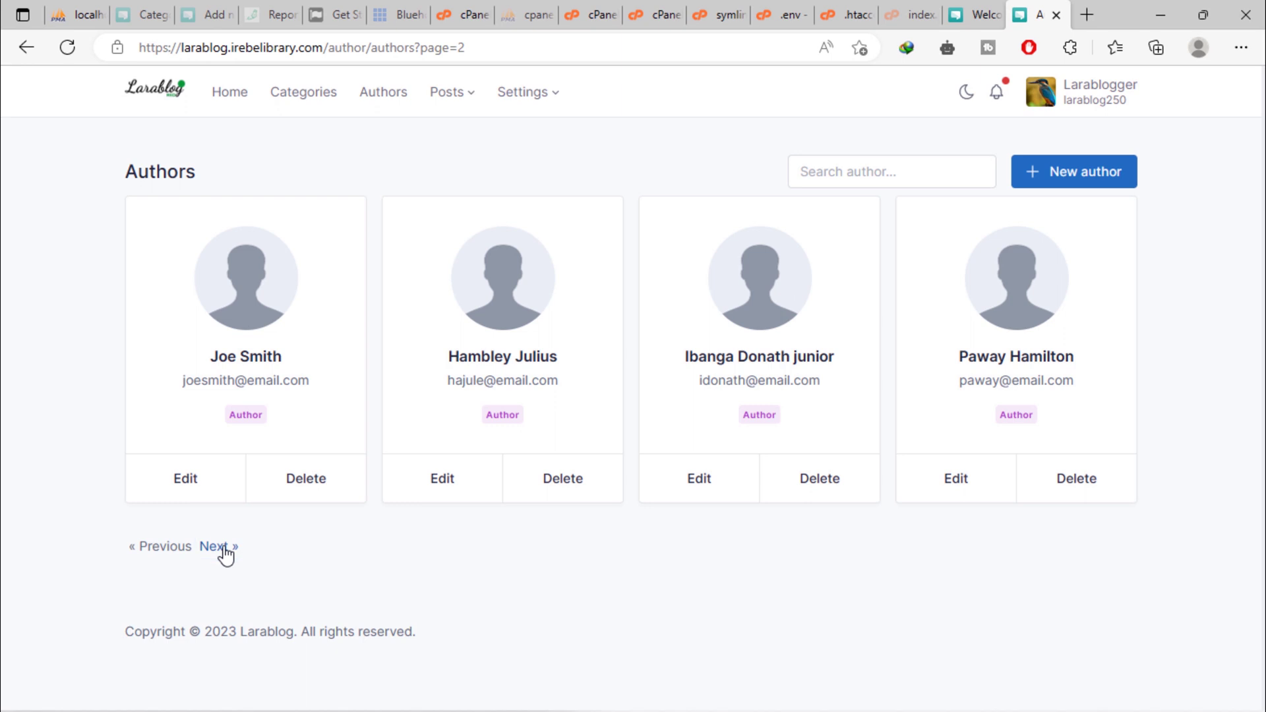
pyautogui.click(225, 555)
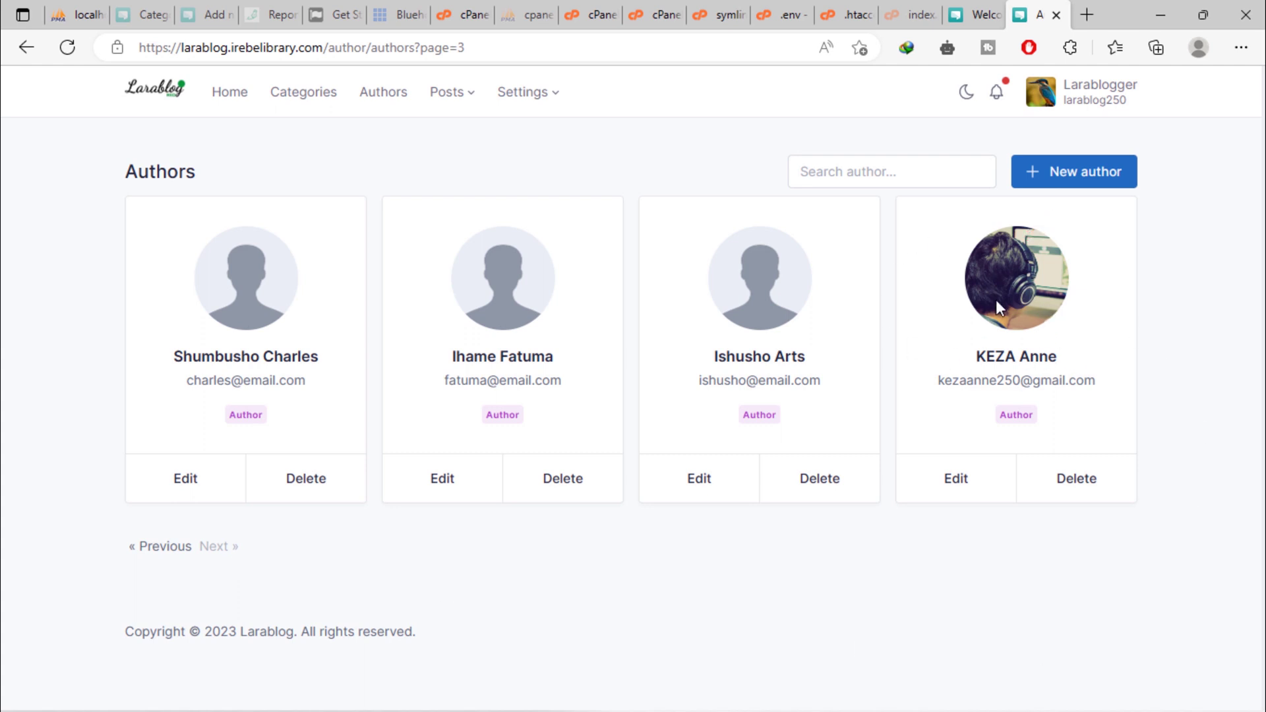
pyautogui.click(944, 501)
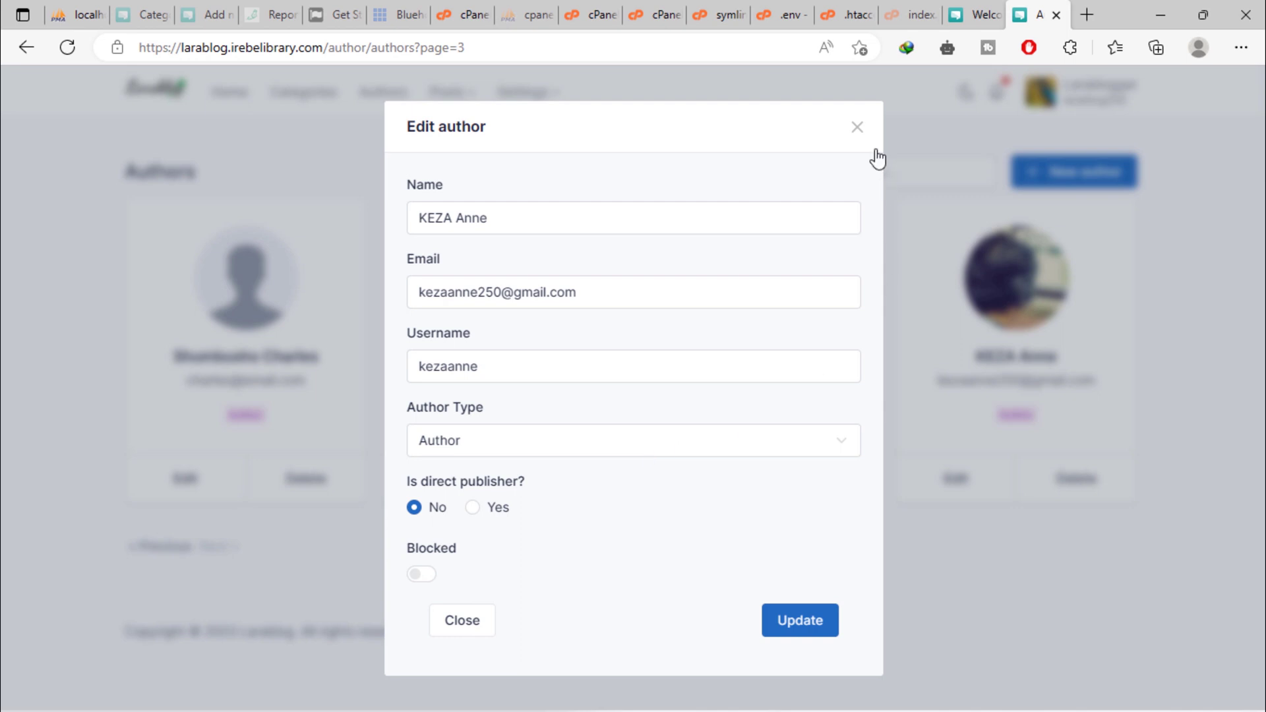
pyautogui.click(857, 129)
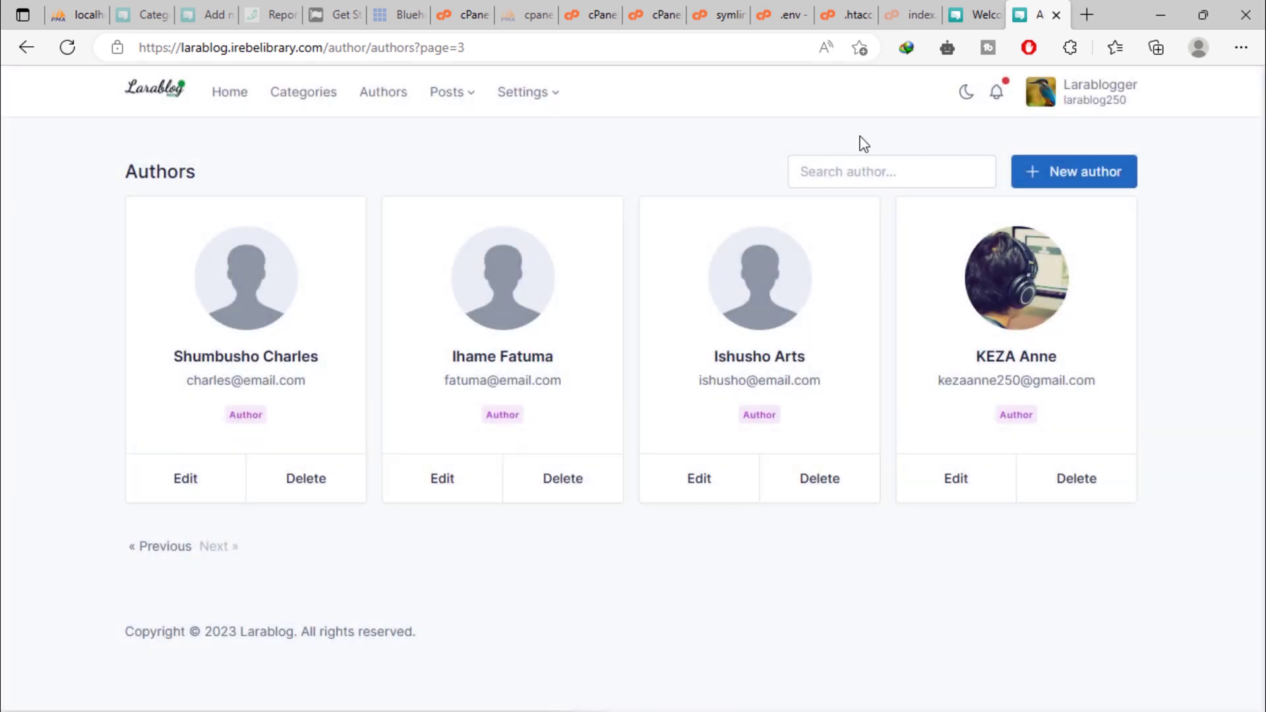
pyautogui.click(451, 98)
pyautogui.click(457, 174)
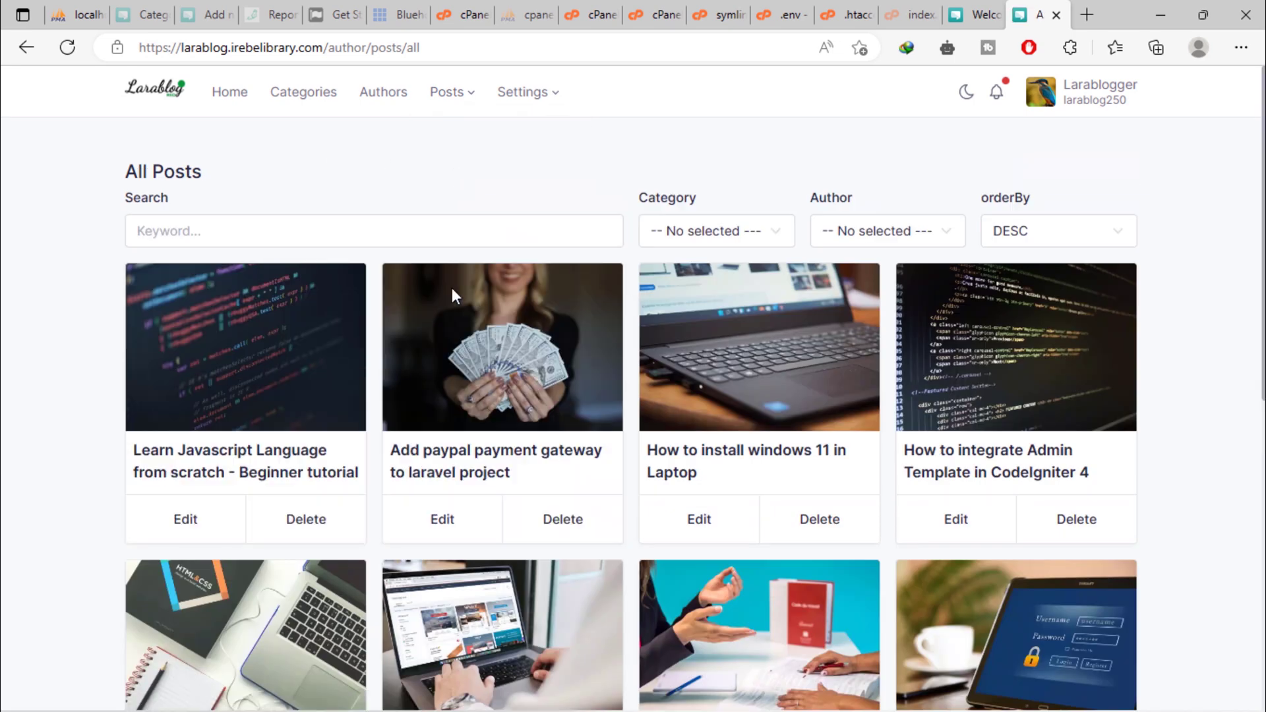
pyautogui.scroll(-7, 493, 382)
pyautogui.scroll(4, 492, 382)
pyautogui.scroll(3, 492, 383)
pyautogui.click(940, 232)
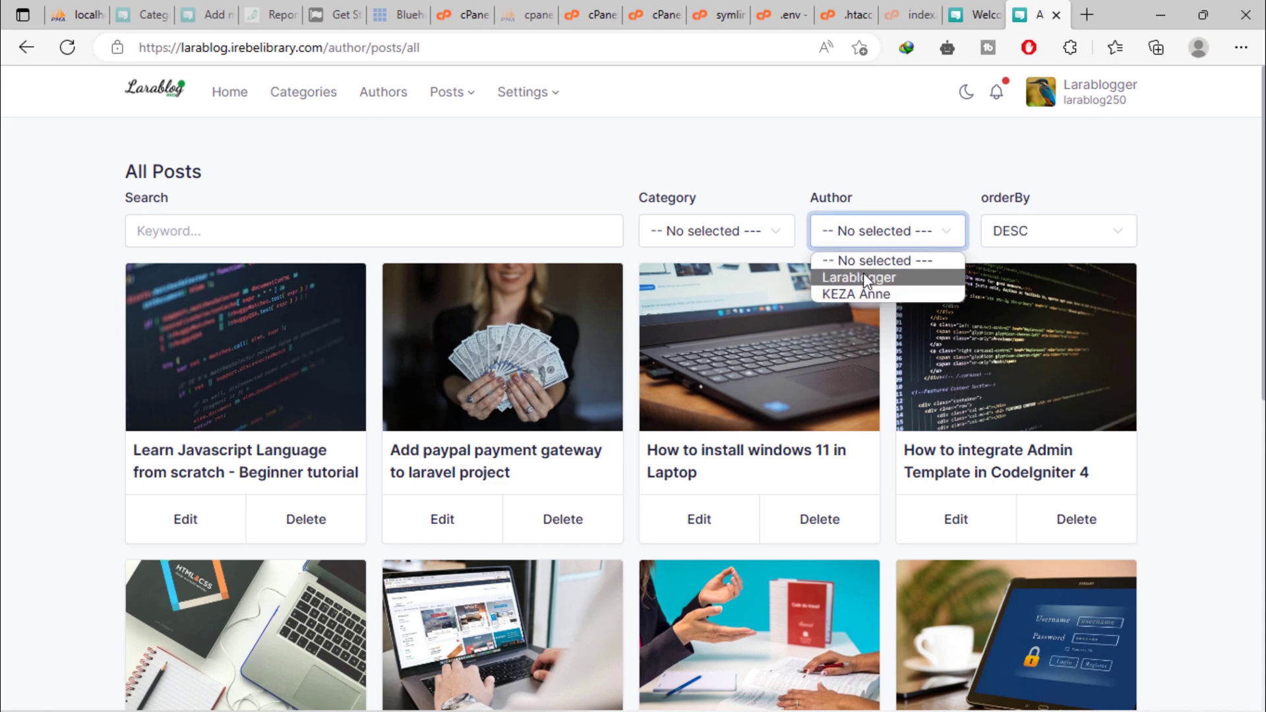
pyautogui.click(877, 294)
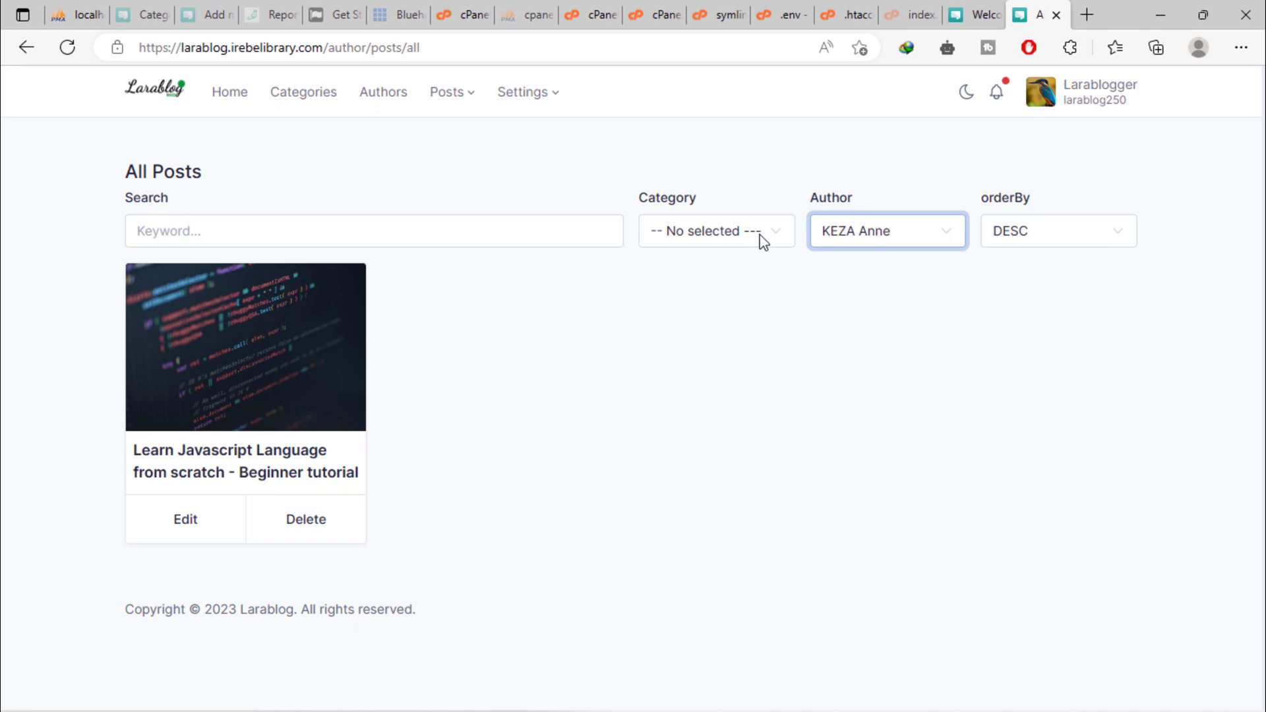
pyautogui.click(857, 231)
pyautogui.click(848, 273)
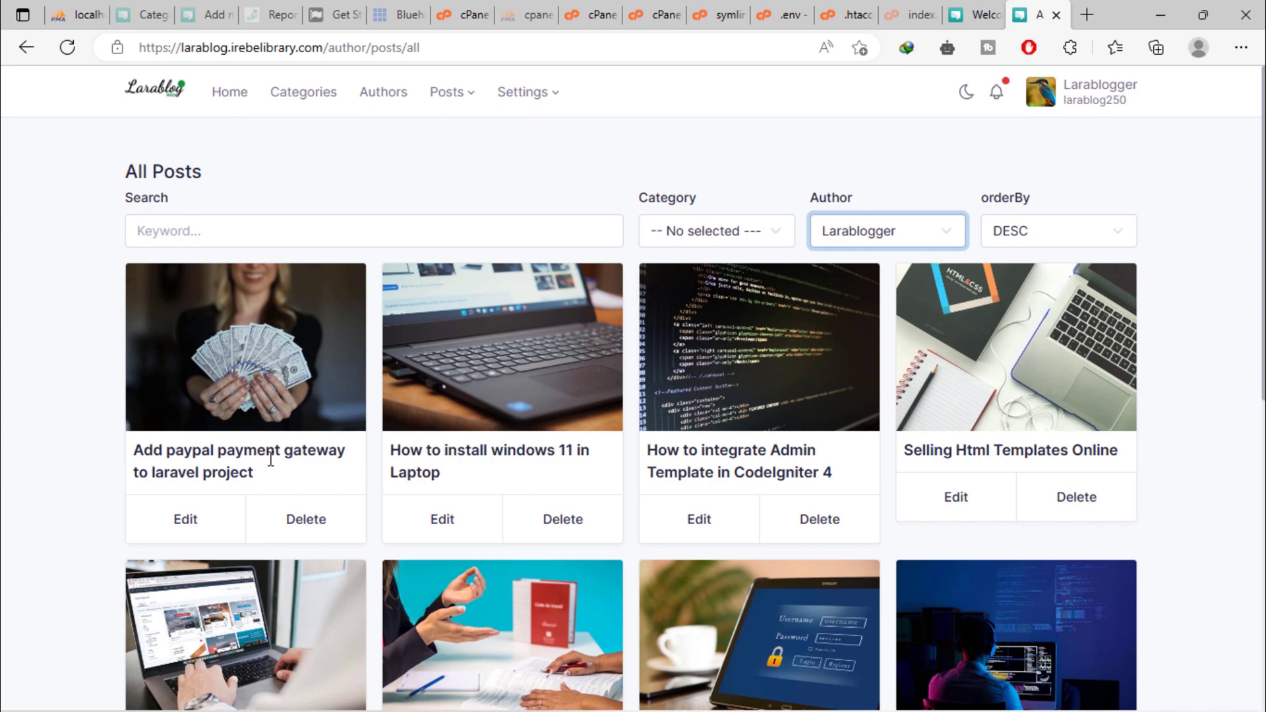
pyautogui.scroll(-9, 271, 454)
pyautogui.scroll(10, 270, 459)
pyautogui.click(860, 234)
pyautogui.click(841, 259)
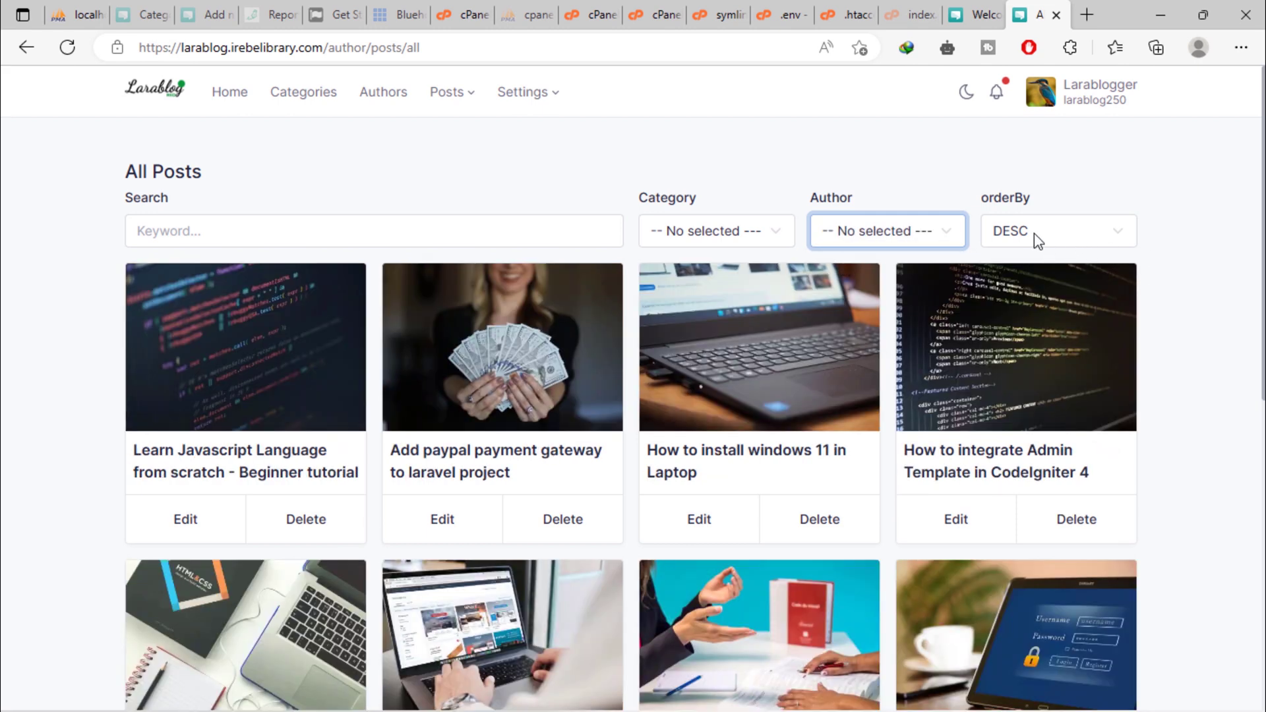
pyautogui.click(1034, 234)
pyautogui.click(1021, 258)
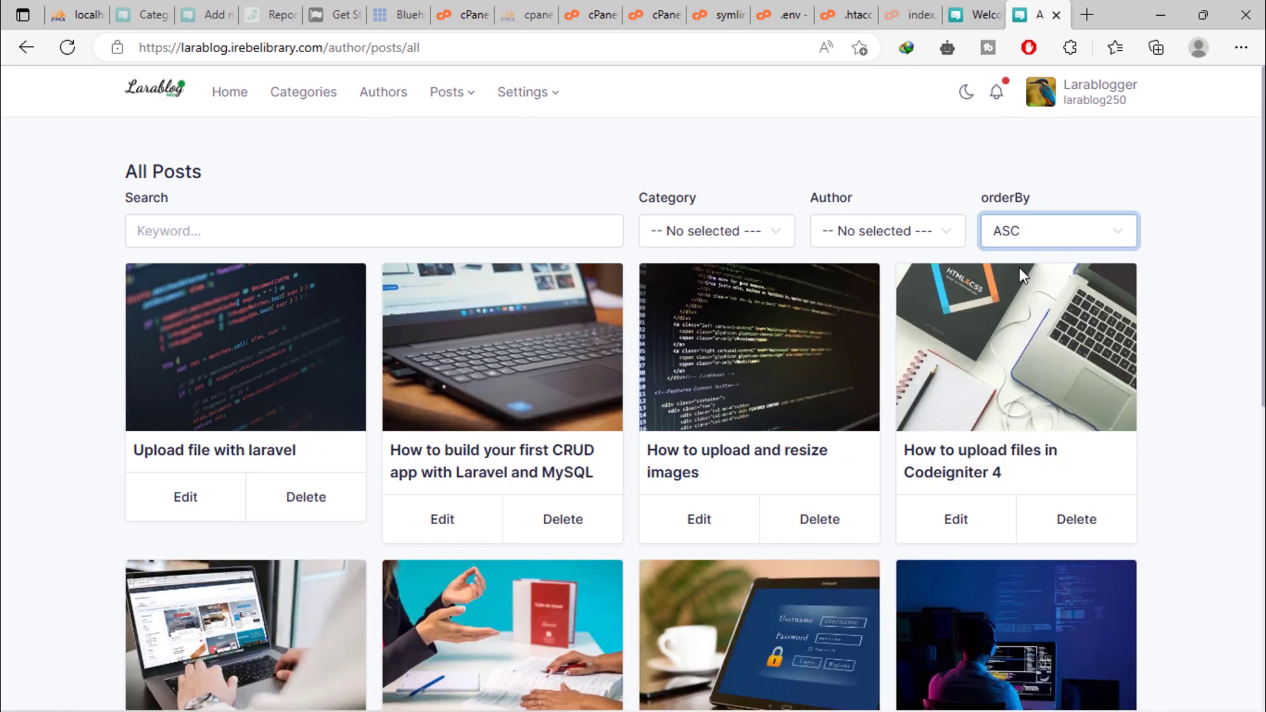
pyautogui.click(1028, 224)
pyautogui.click(1026, 277)
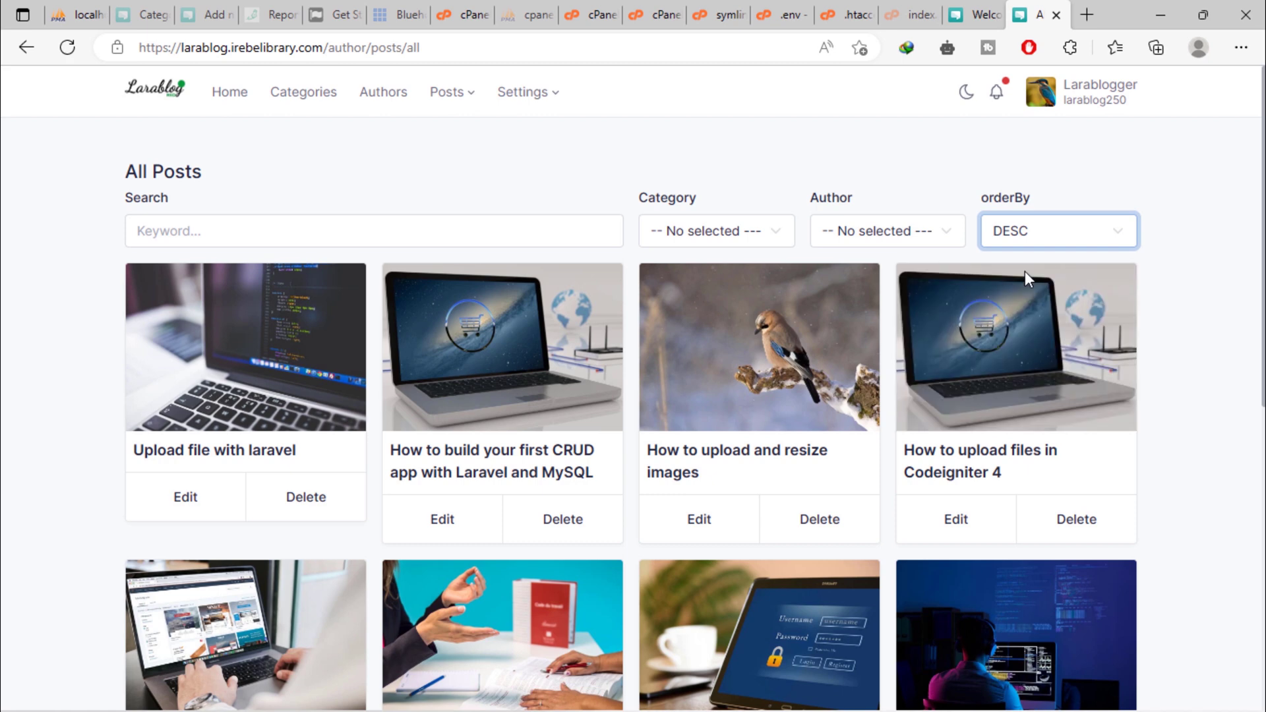
pyautogui.click(287, 96)
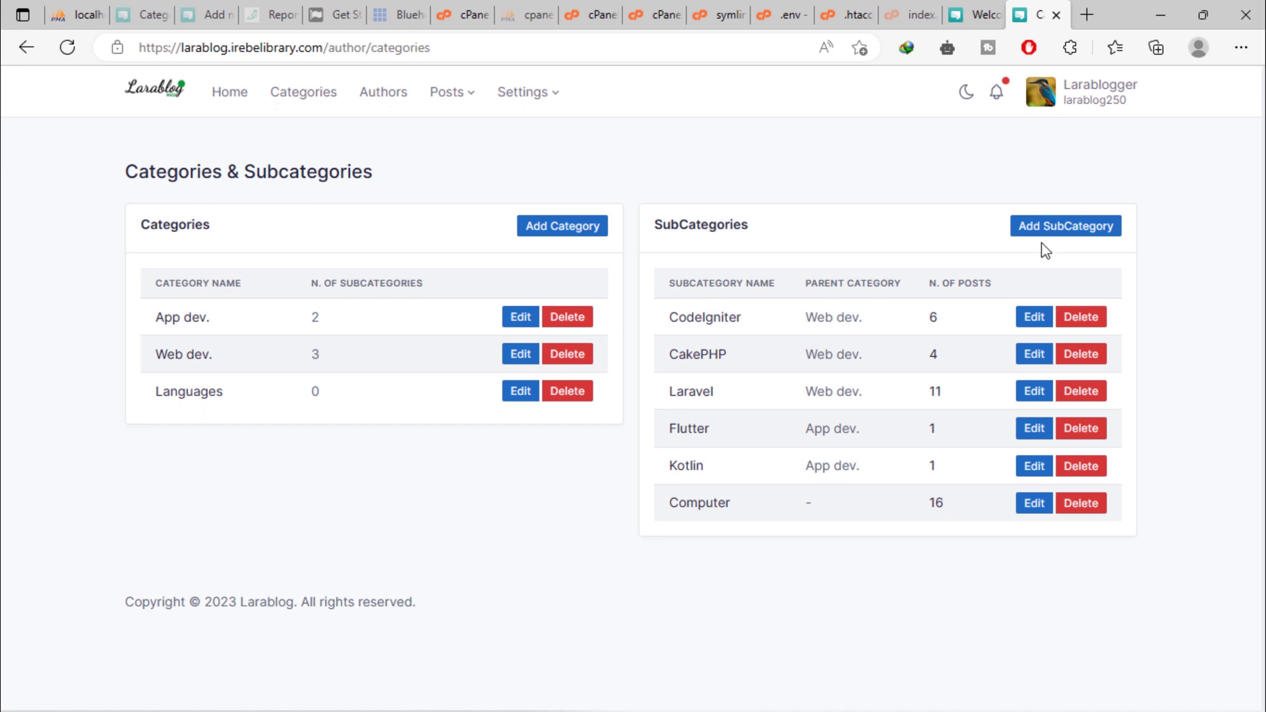
# Create and save a subcategory named 'AngularJS', leaving the parent category empty.
pyautogui.click(1062, 231)
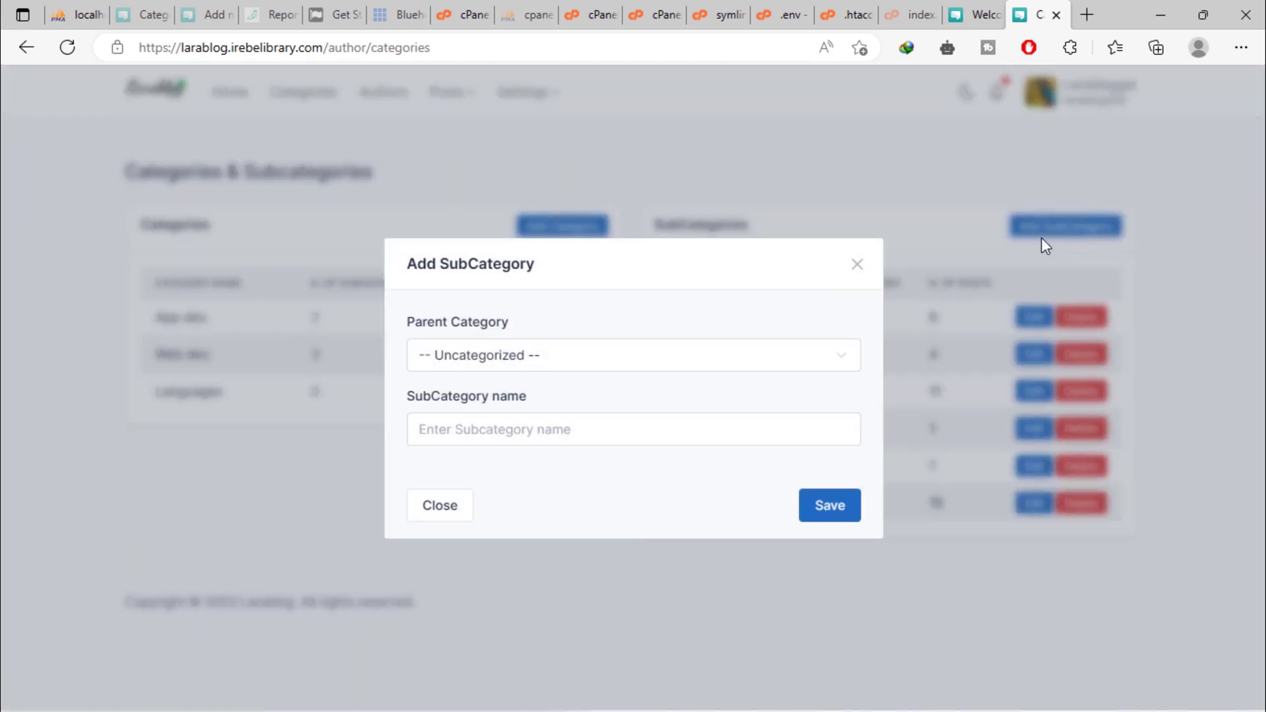
pyautogui.click(472, 430)
pyautogui.write('AngularJS')
pyautogui.click(842, 514)
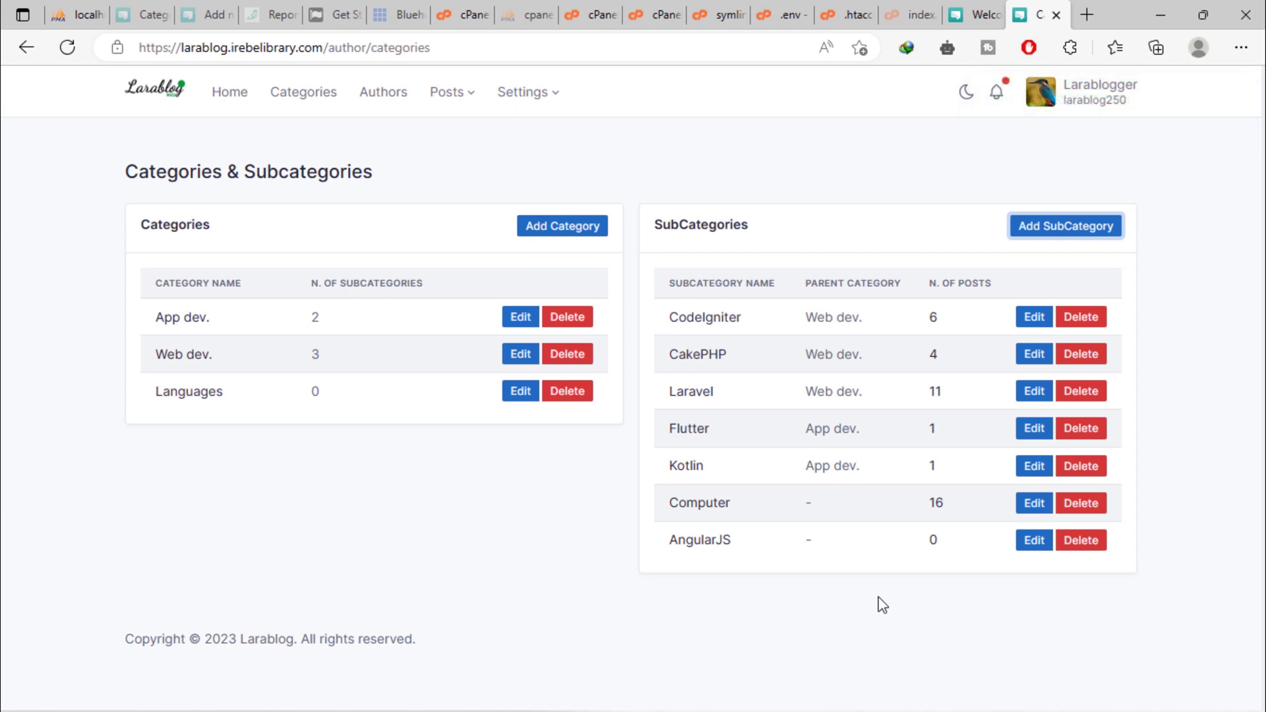
# Log out and fill the forgot-password form with the saved account e-mail.
pyautogui.click(1087, 104)
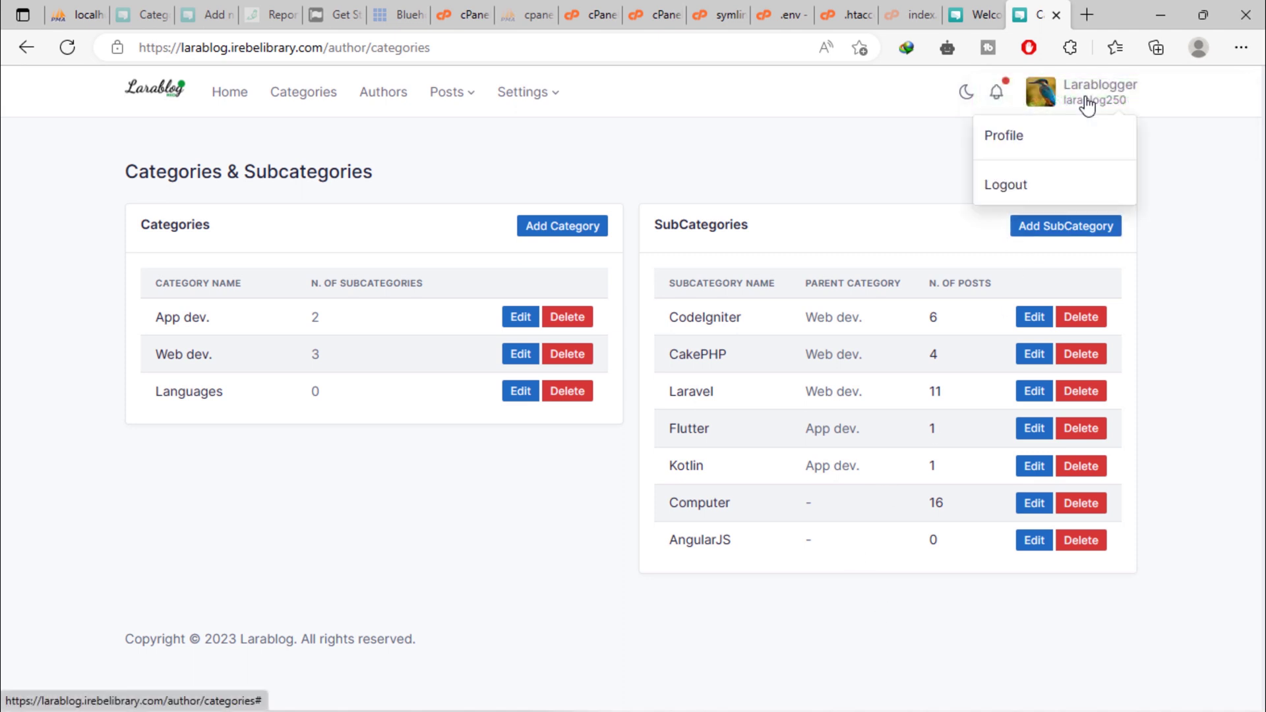
pyautogui.click(1007, 192)
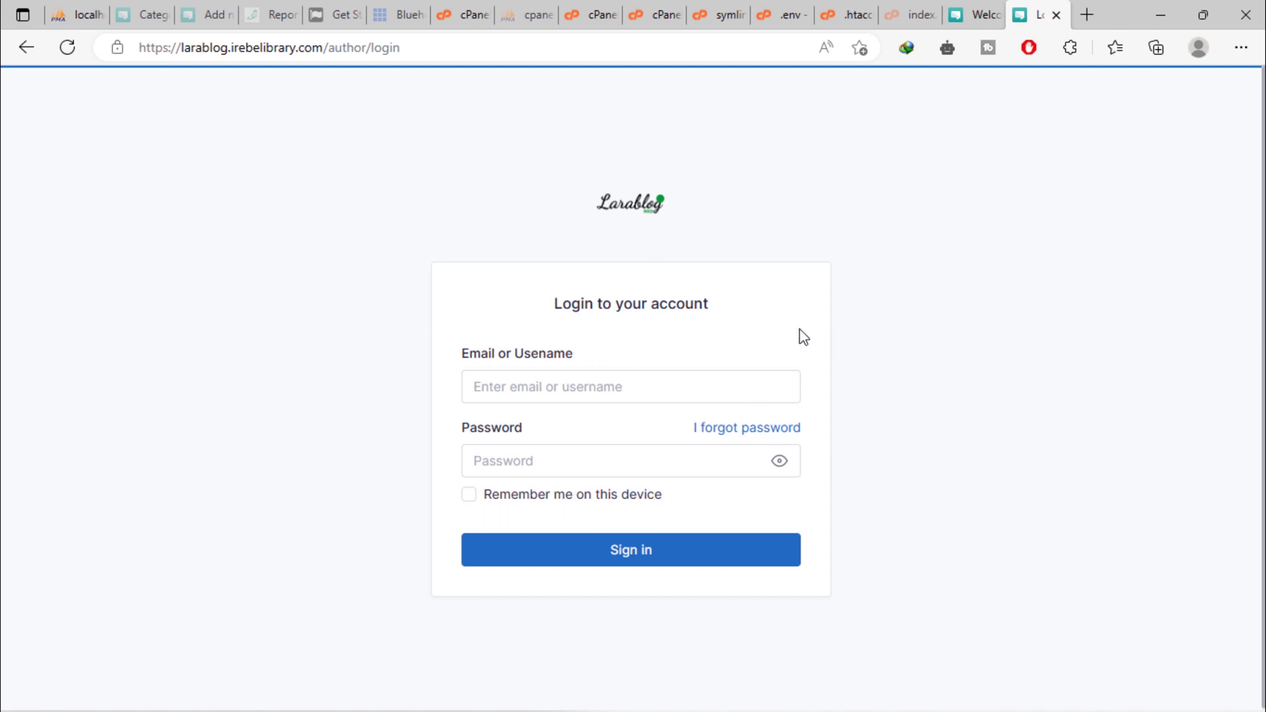
pyautogui.click(740, 429)
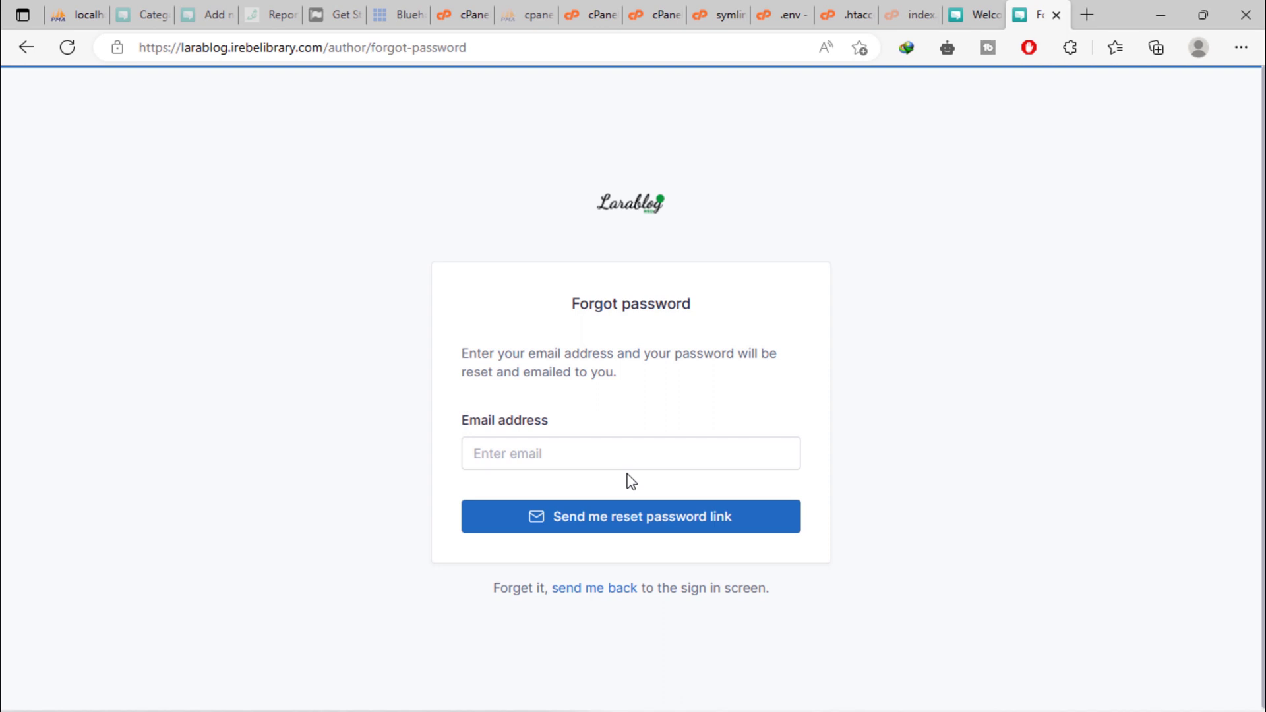
pyautogui.click(565, 453)
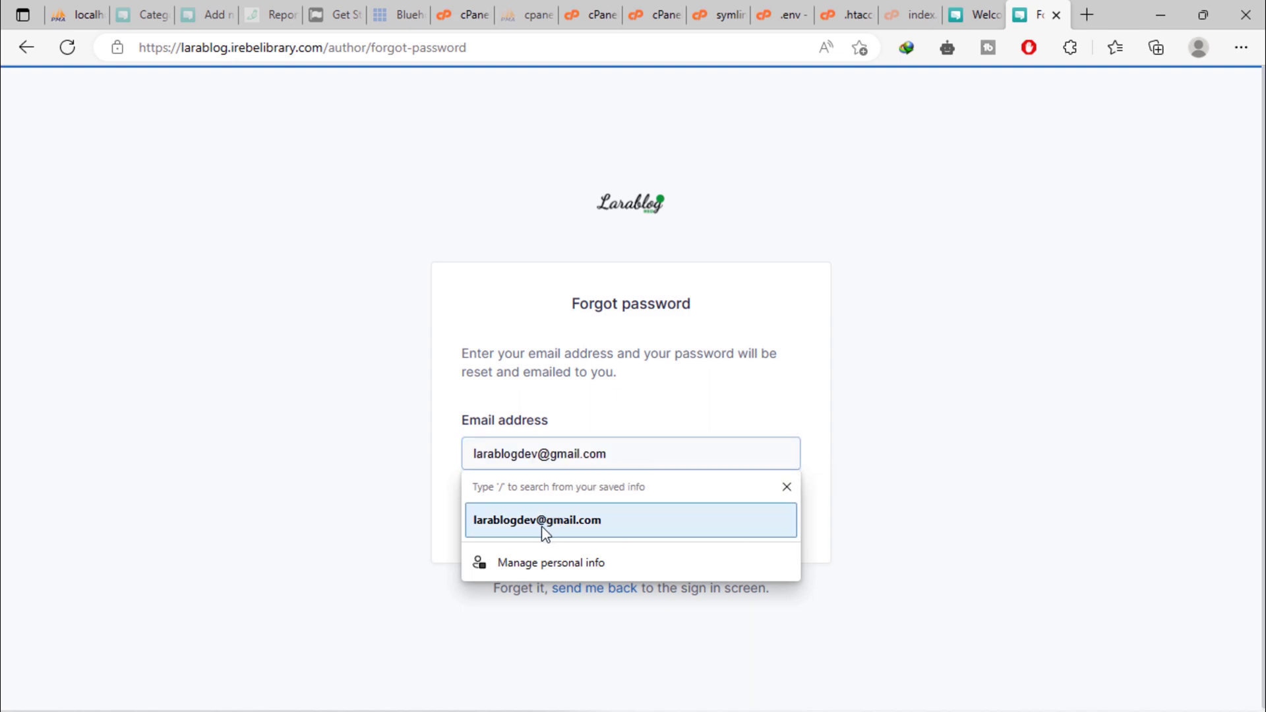
pyautogui.click(599, 527)
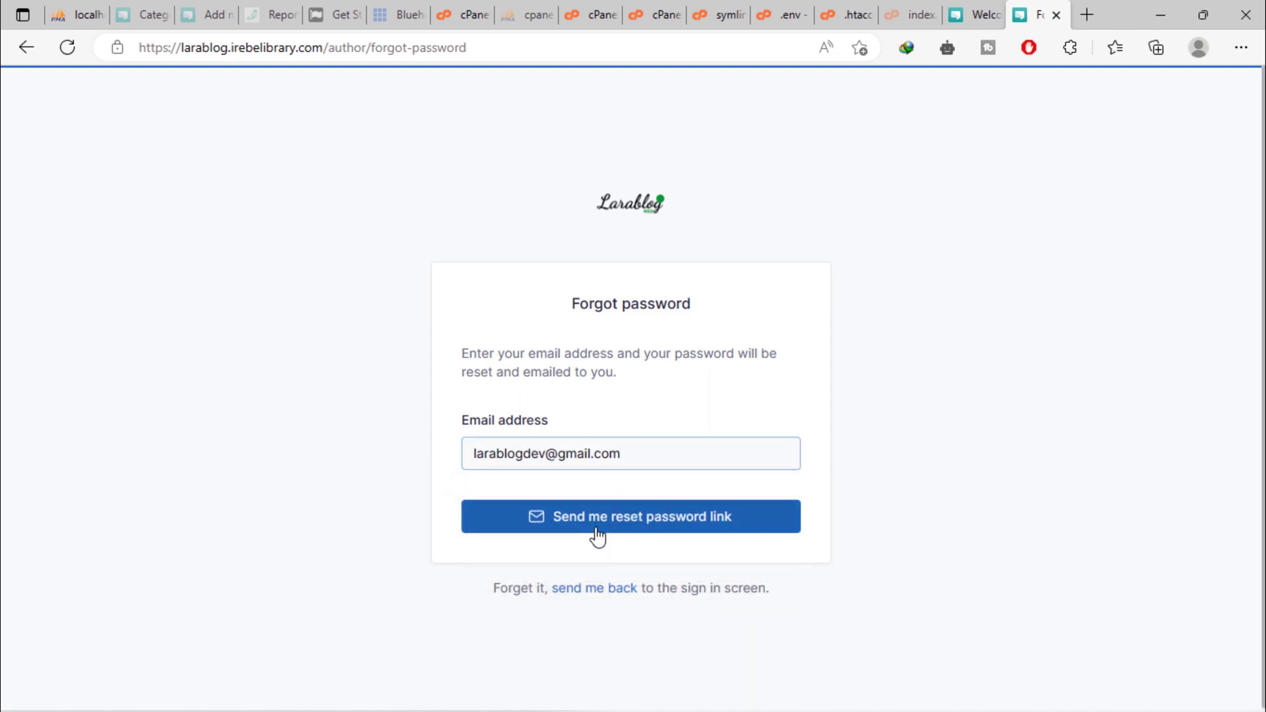
# Tile the Larablog and Gmail windows side by side and check the signed-in Gmail account.
pyautogui.click(1201, 15)
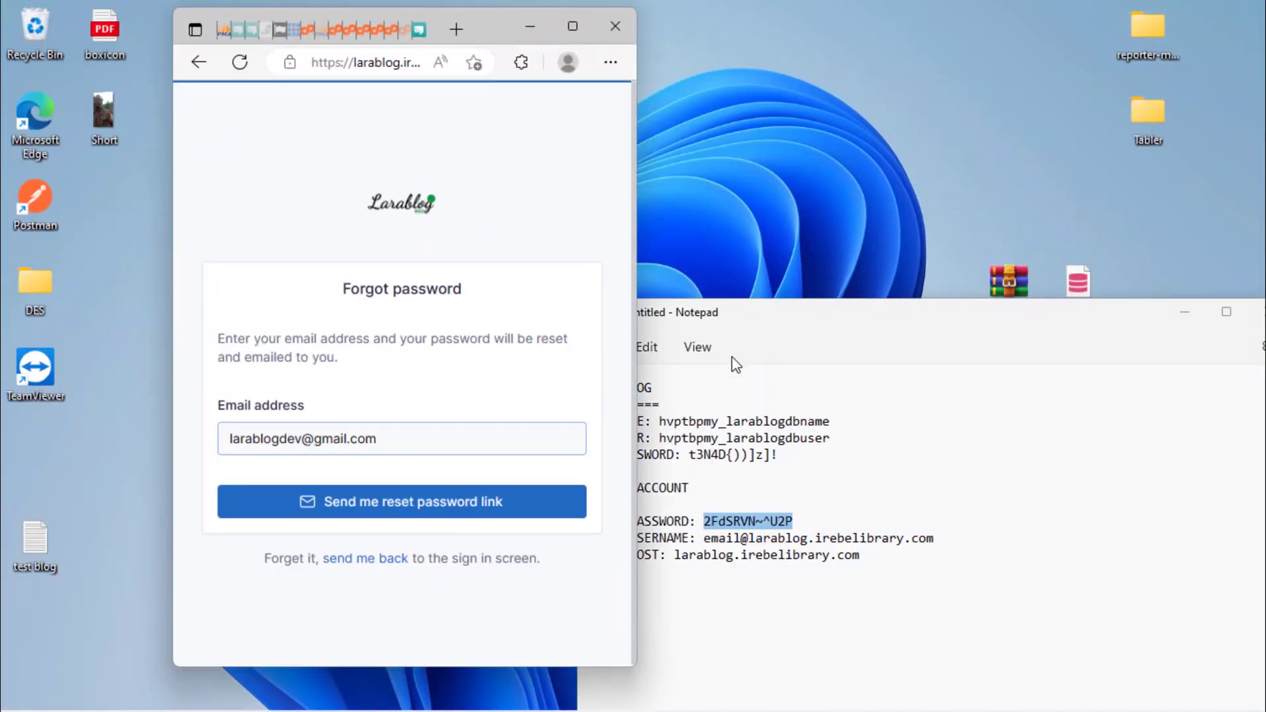
pyautogui.click(888, 700)
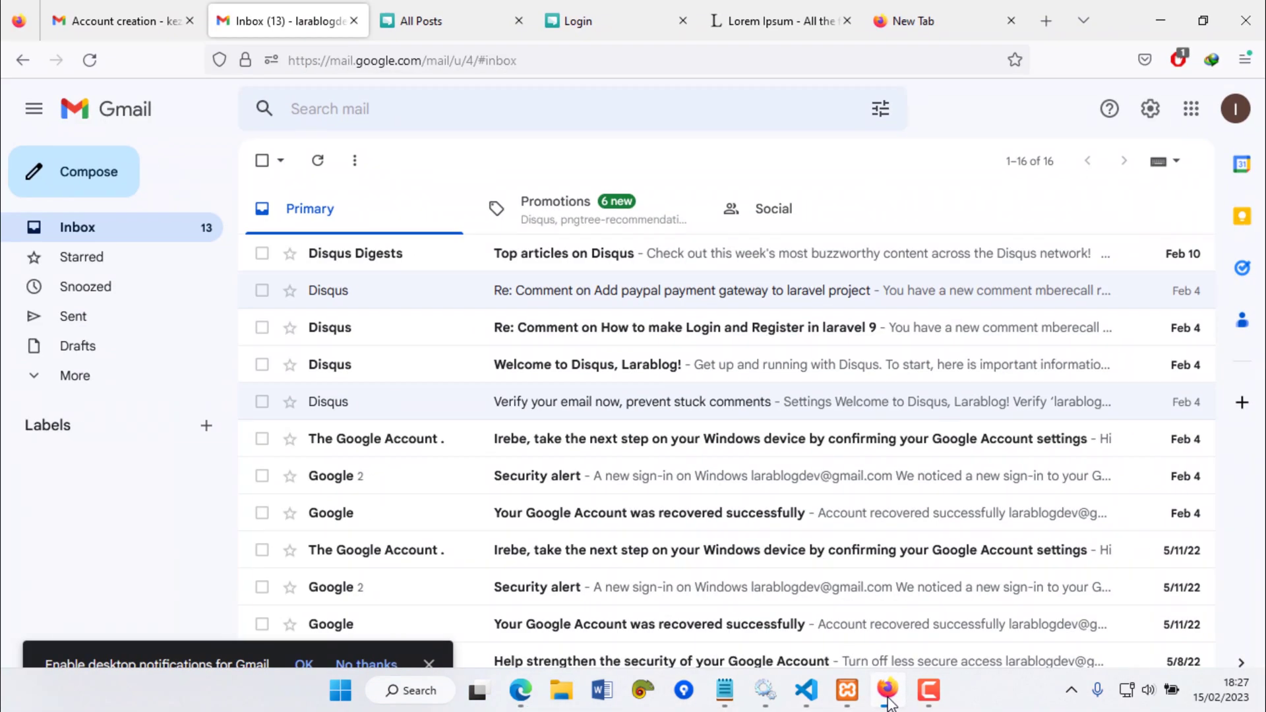
pyautogui.doubleClick(1118, 6)
pyautogui.moveTo(1127, 56); pyautogui.dragTo(1114, 34)
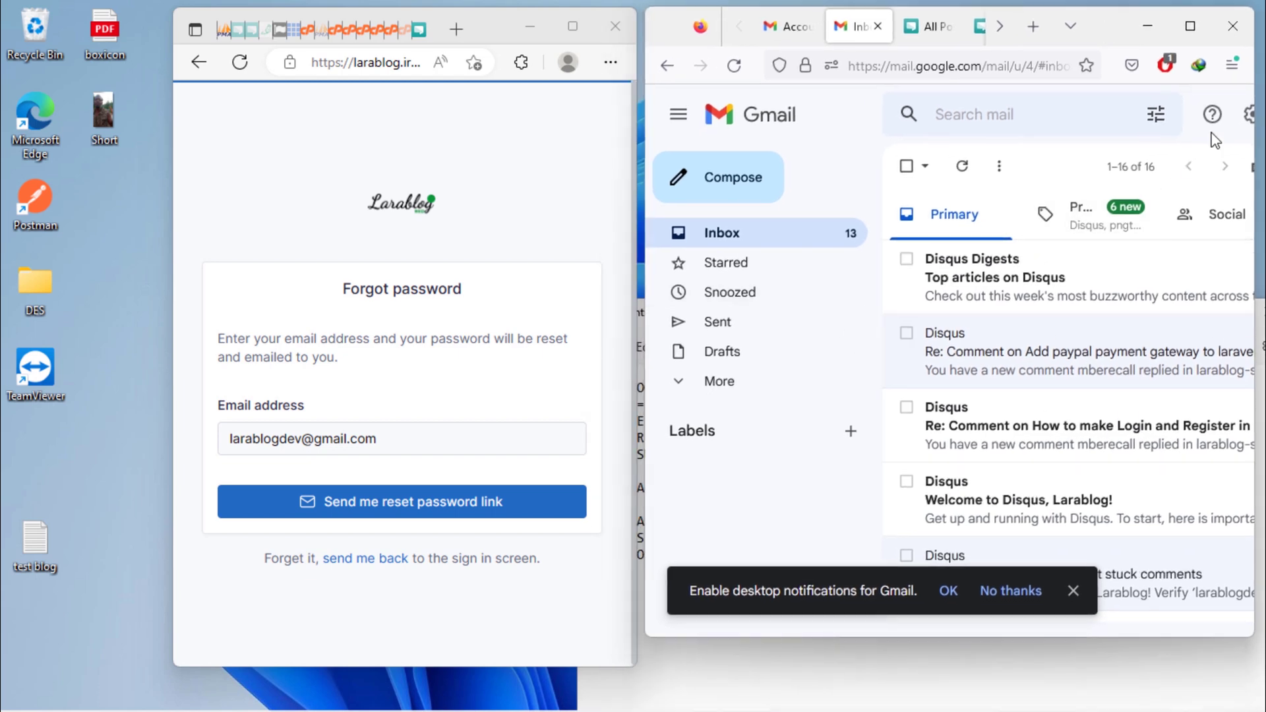
pyautogui.moveTo(484, 22); pyautogui.dragTo(341, 31)
pyautogui.moveTo(1110, 24); pyautogui.dragTo(1001, 31)
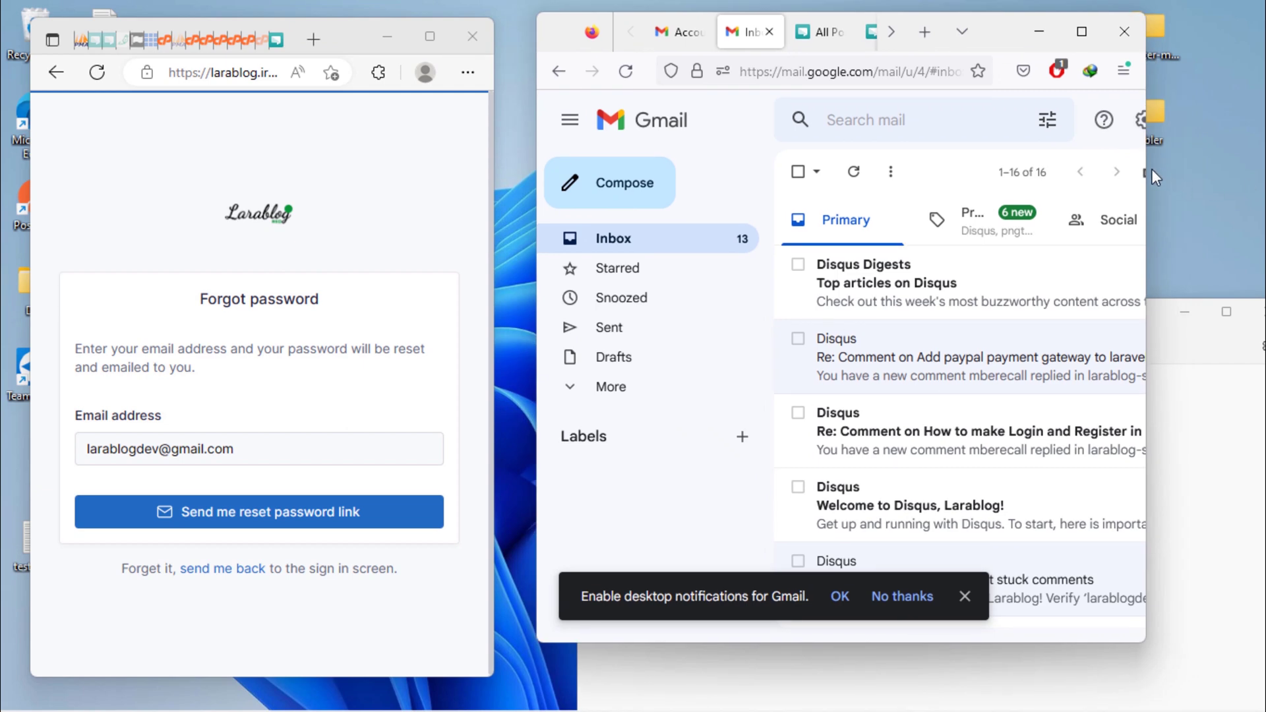
pyautogui.moveTo(1146, 170); pyautogui.dragTo(1263, 171)
pyautogui.click(1233, 120)
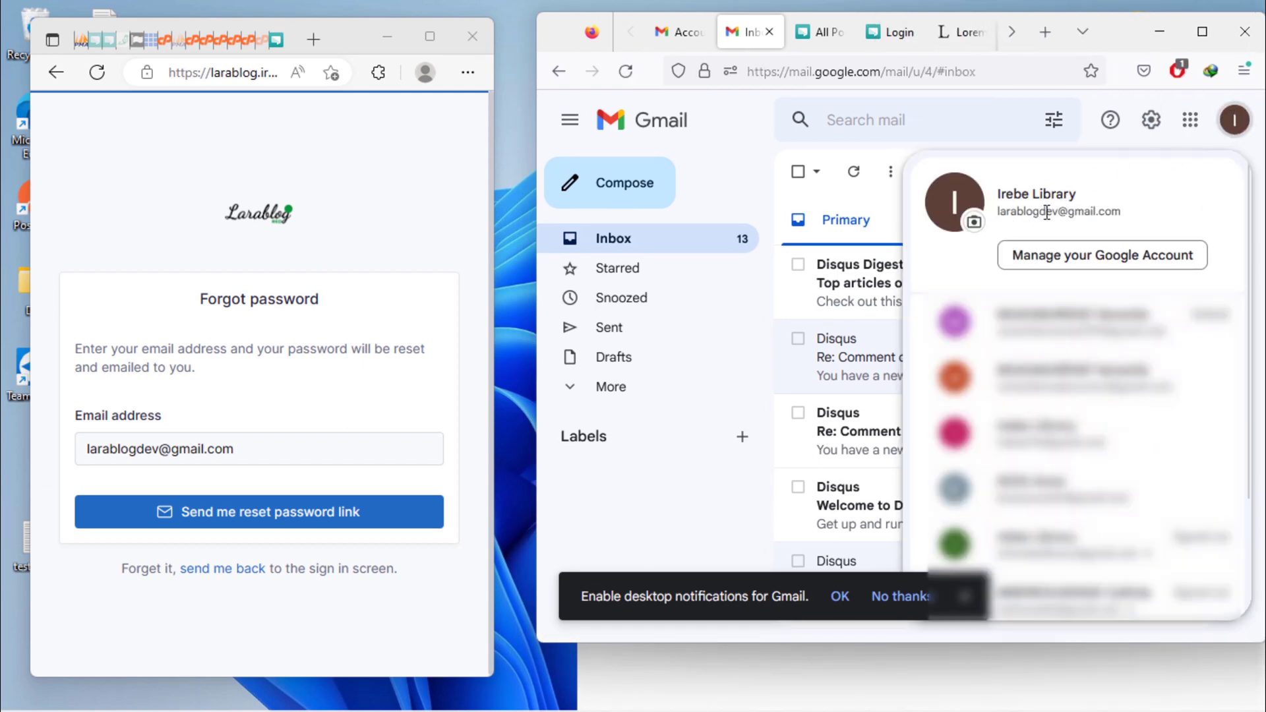
pyautogui.click(1236, 125)
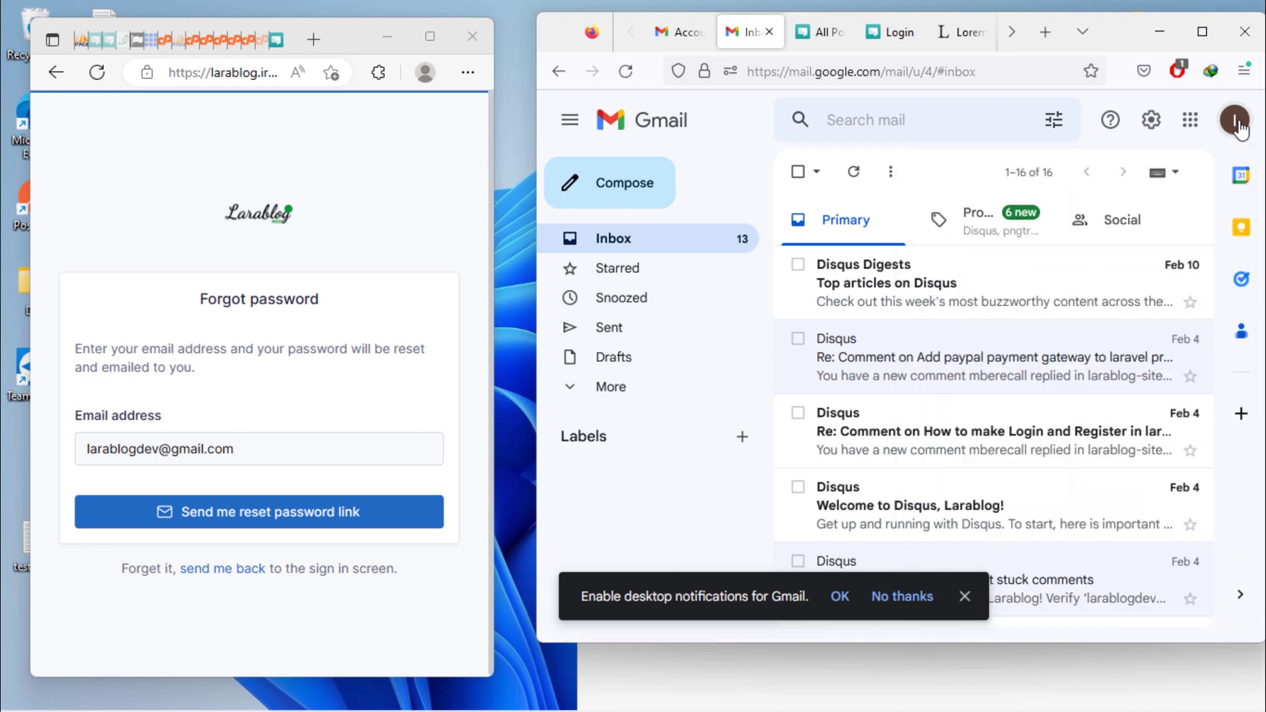
# Send the password reset link and maximize Gmail to see the incoming email.
pyautogui.click(276, 518)
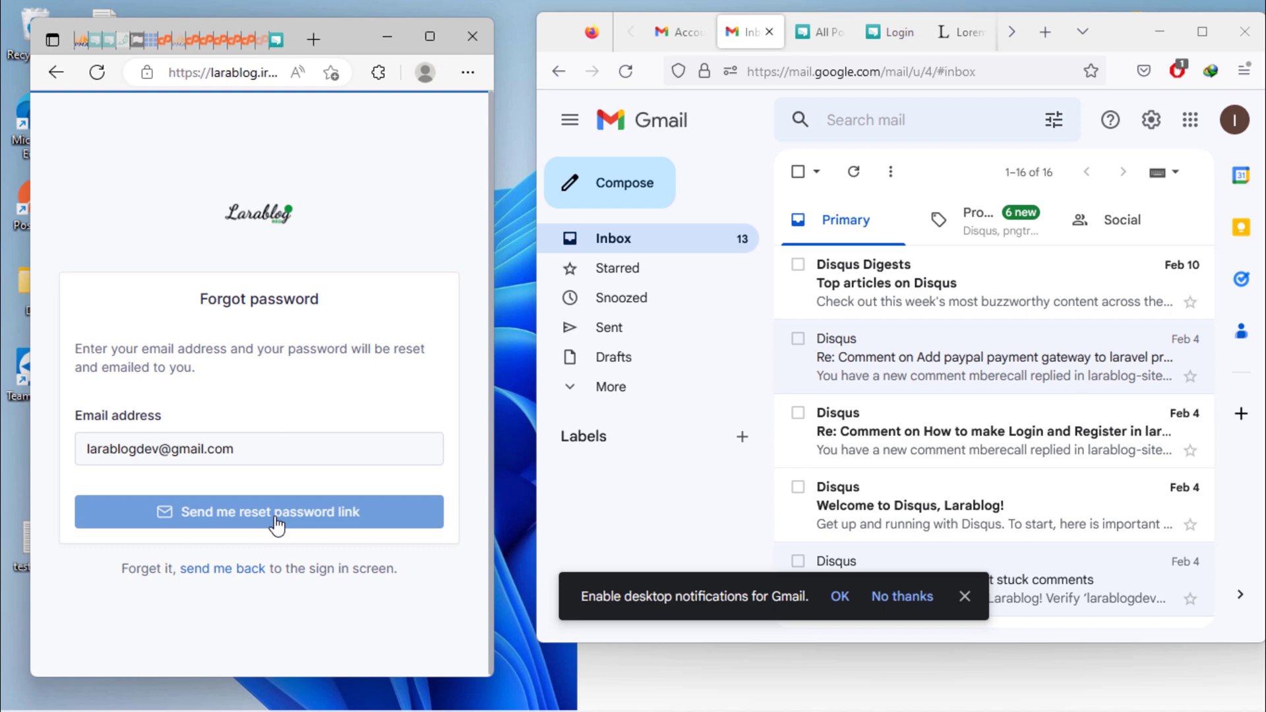
pyautogui.moveTo(77, 264); pyautogui.dragTo(356, 269)
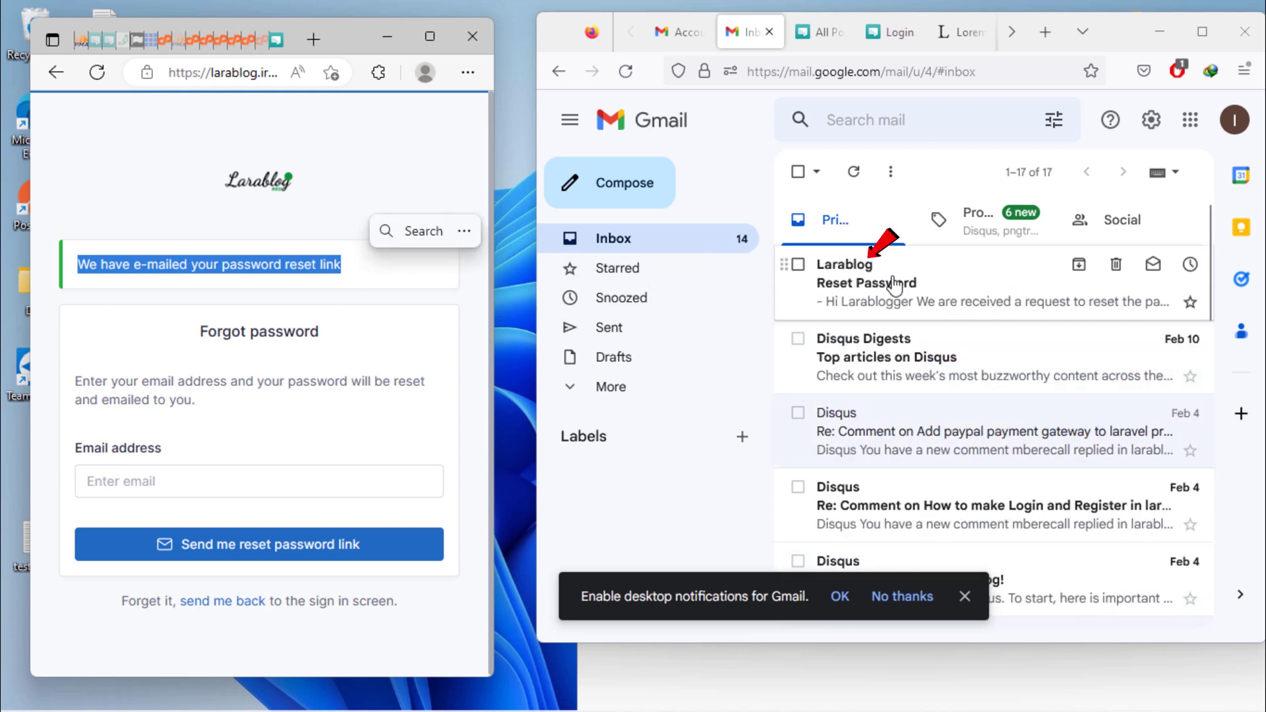
pyautogui.click(1202, 32)
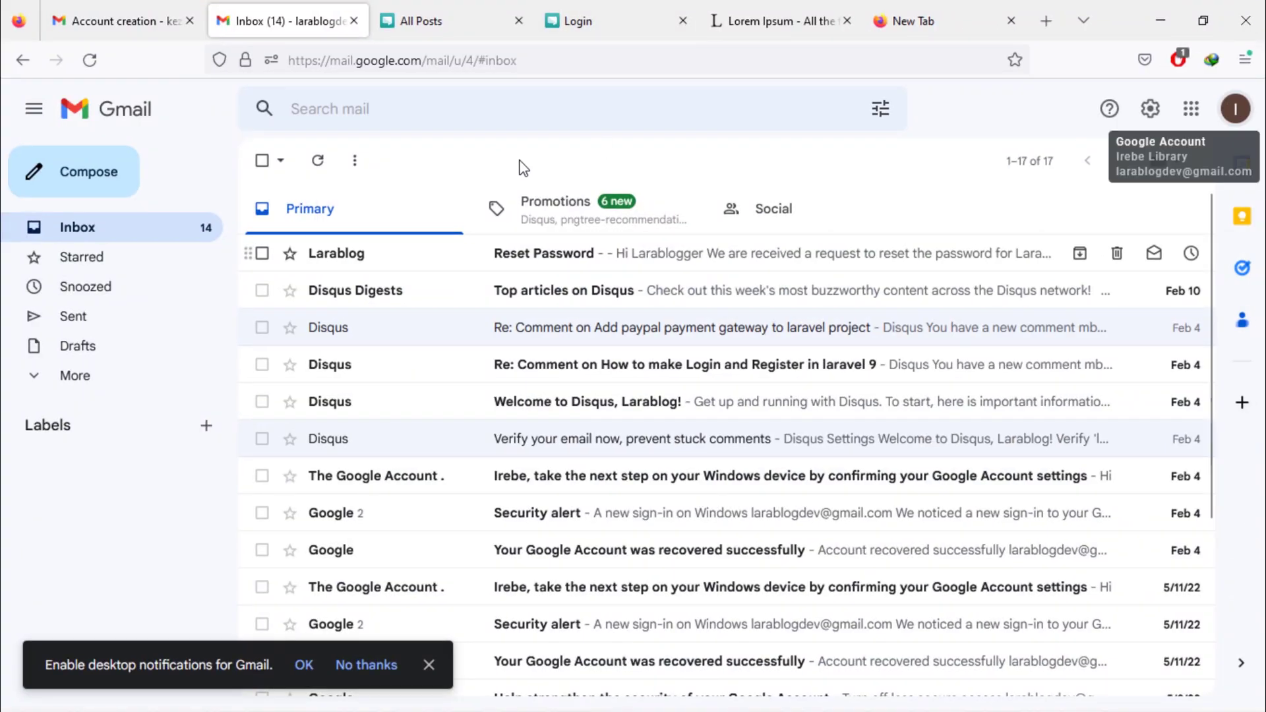
# Open Larablog's Reset Password email, copy its reset link, and return to the Larablog window.
pyautogui.click(689, 269)
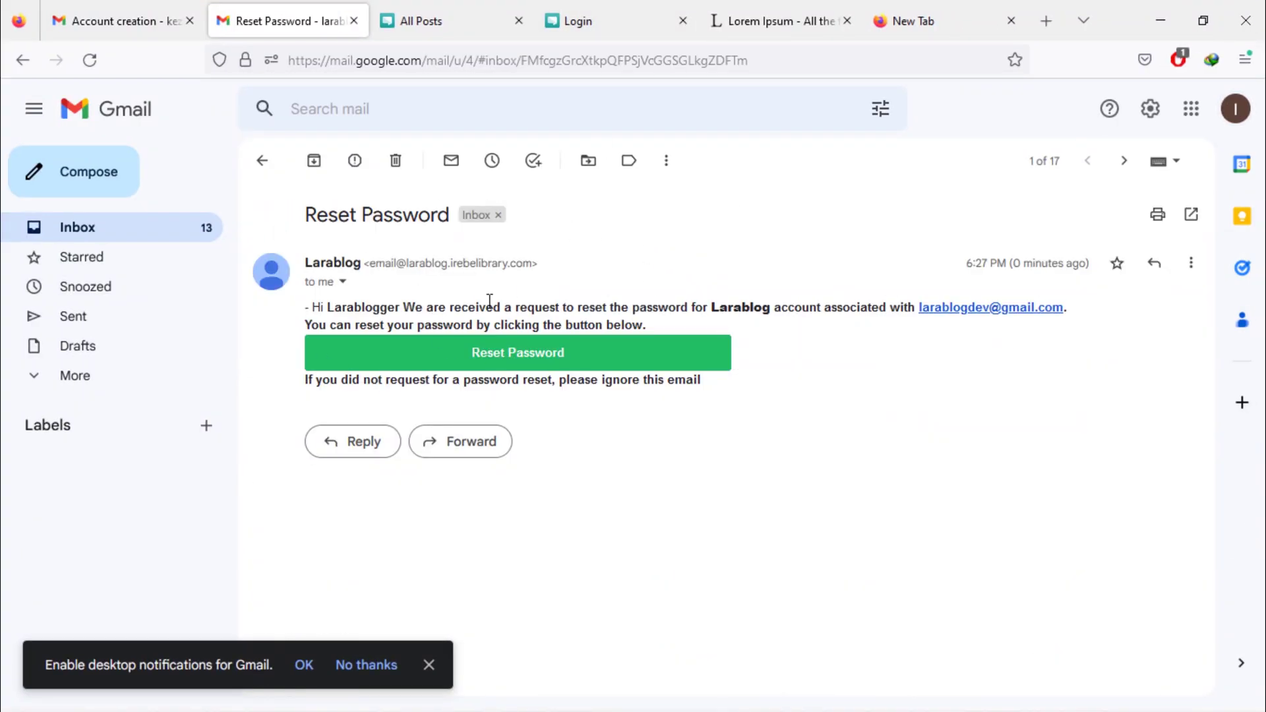
pyautogui.moveTo(328, 307); pyautogui.dragTo(843, 305)
pyautogui.click(932, 368)
pyautogui.rightClick(568, 367)
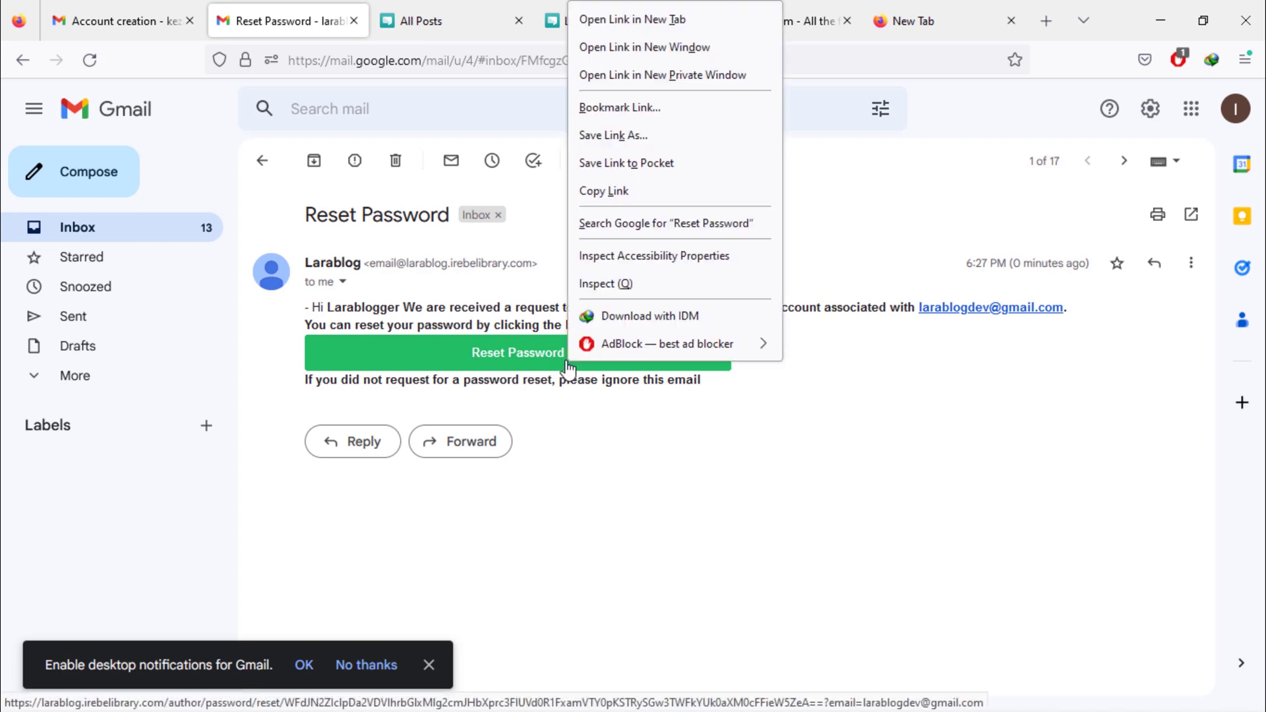
pyautogui.click(609, 193)
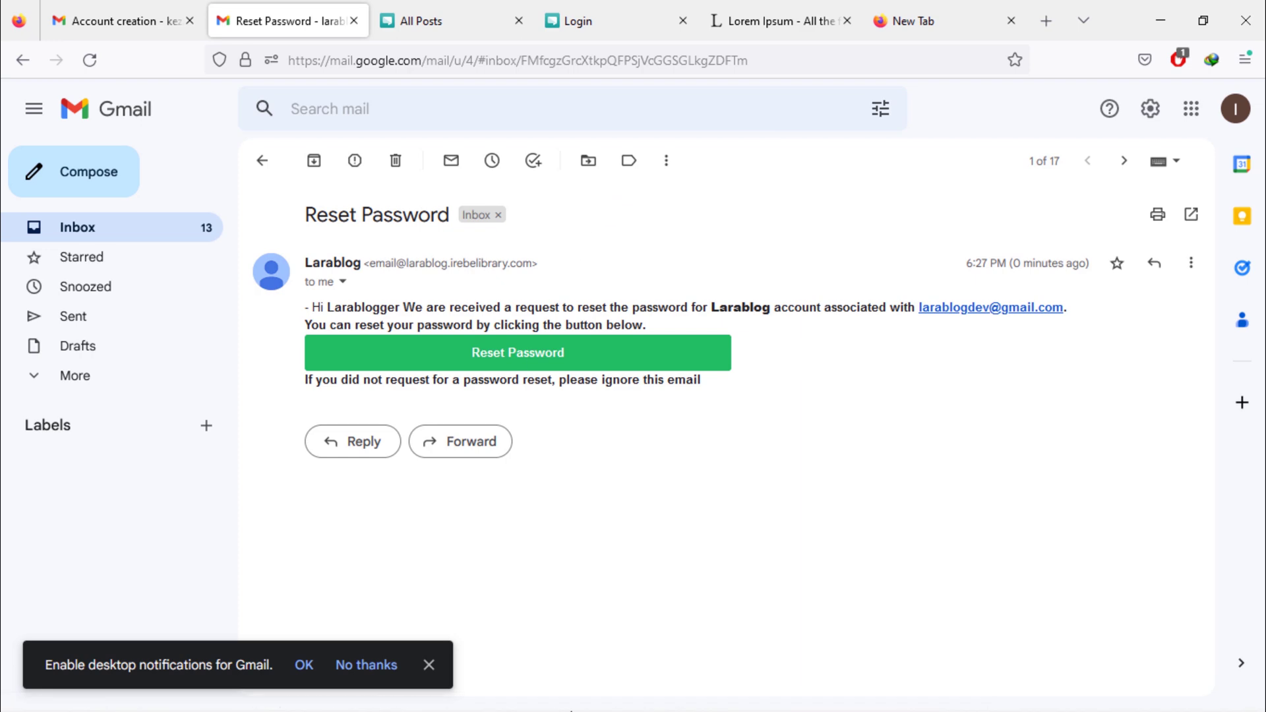
pyautogui.click(520, 690)
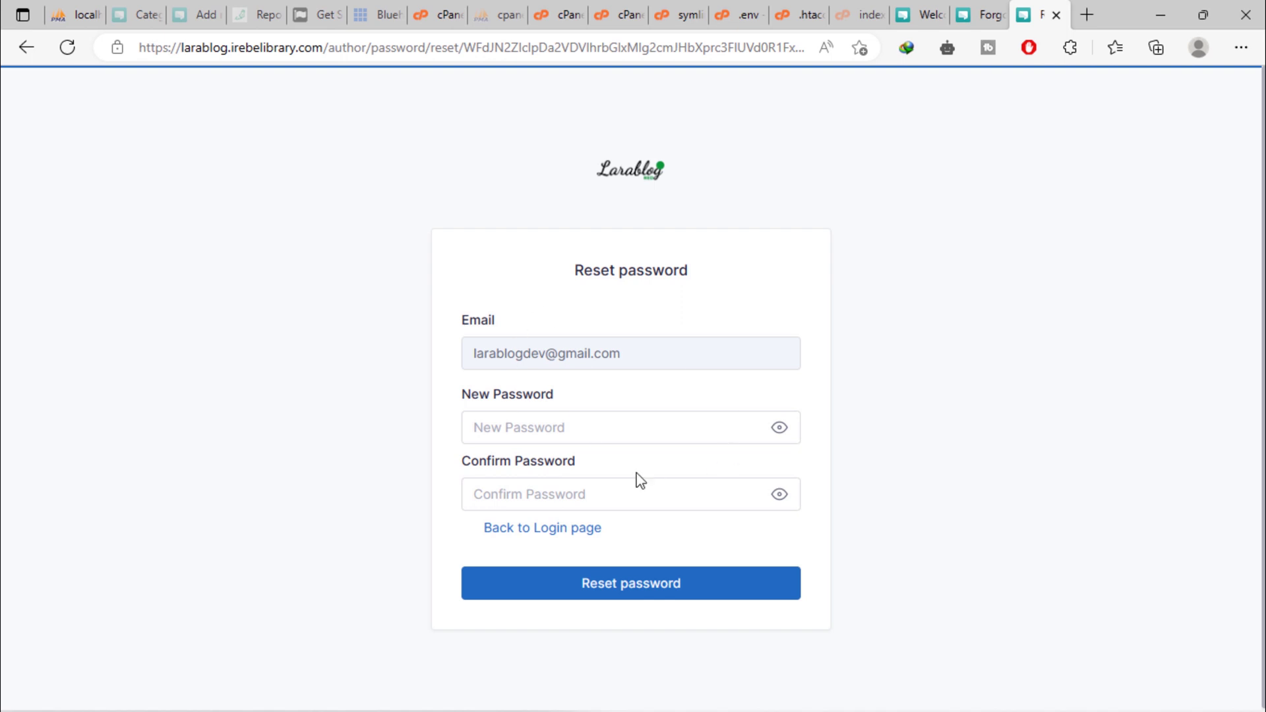
# Enter the new password in both password fields and submit the reset.
pyautogui.click(557, 427)
pyautogui.write('1234')
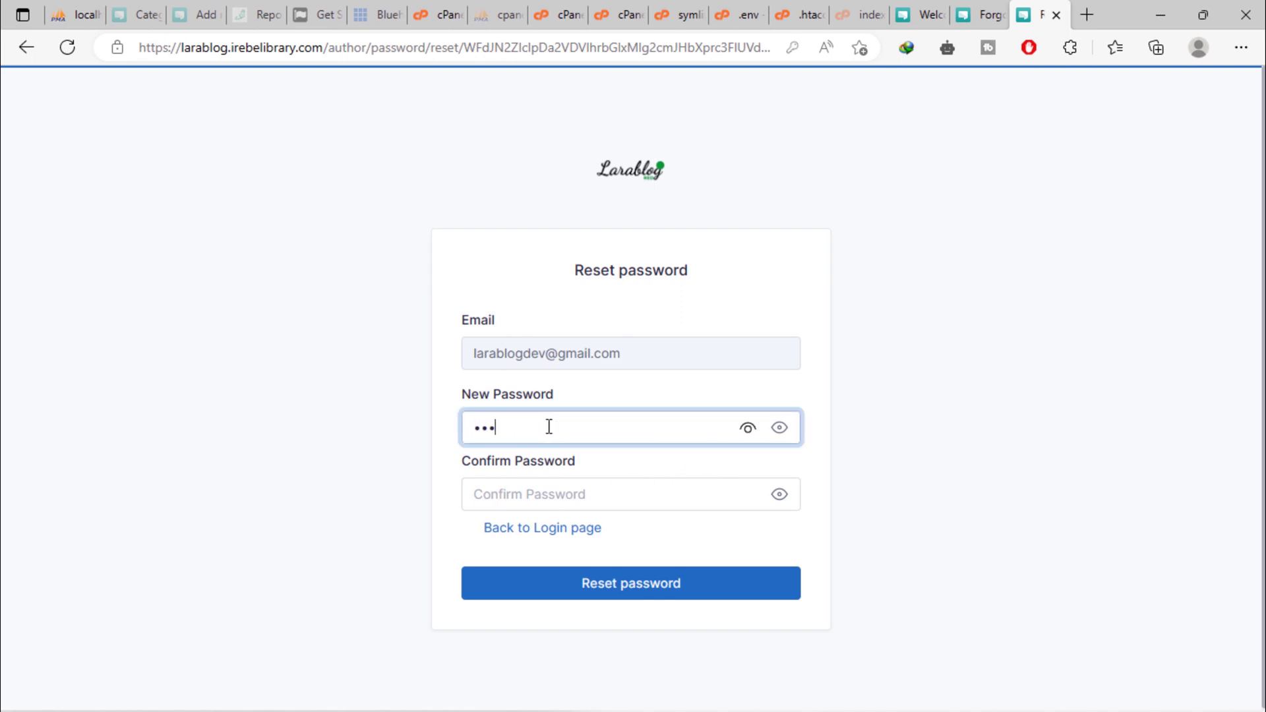
pyautogui.click(616, 500)
pyautogui.write('12345')
pyautogui.click(633, 590)
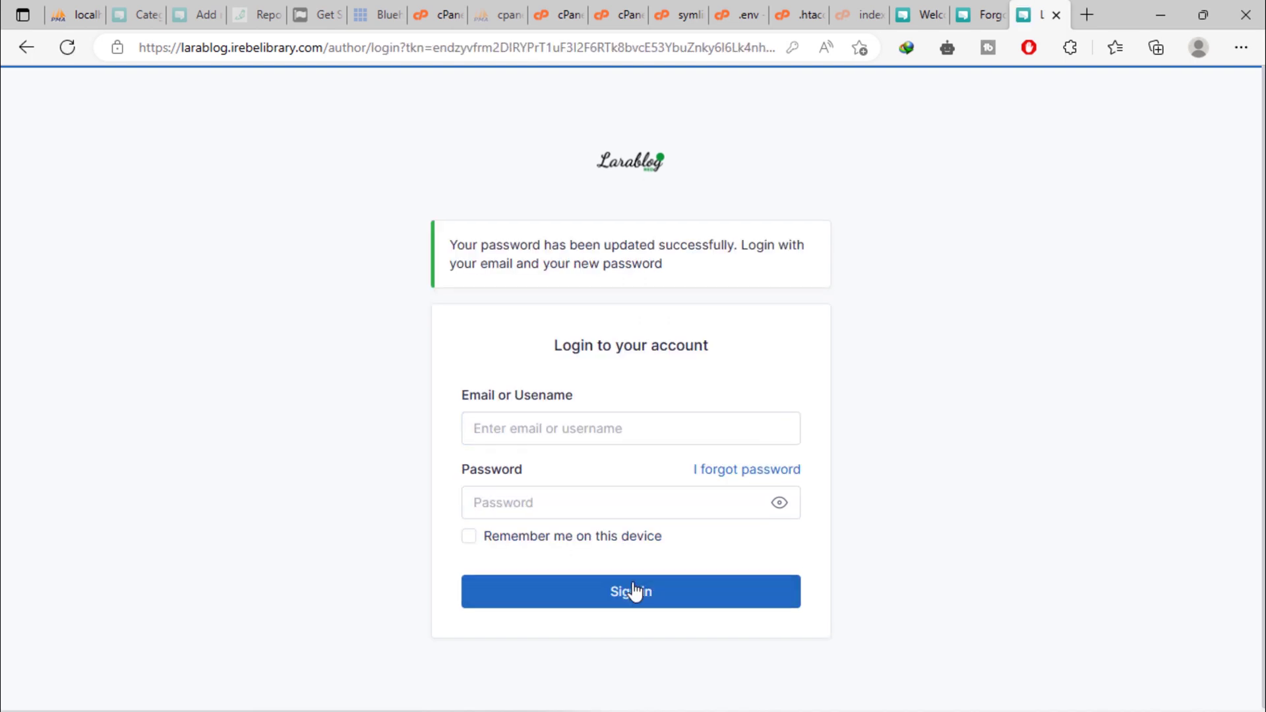
# Fill the login form with the saved account e-mail and new password and submit it.
pyautogui.moveTo(452, 248); pyautogui.dragTo(814, 283)
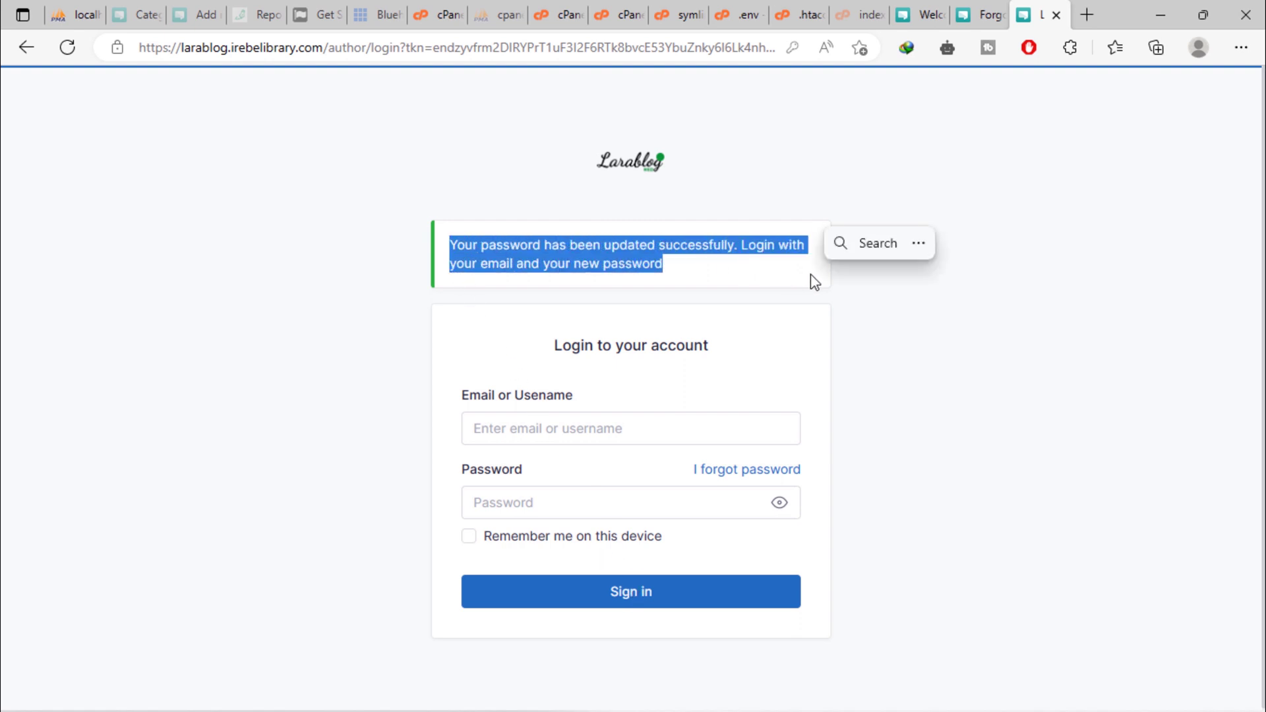
pyautogui.click(599, 430)
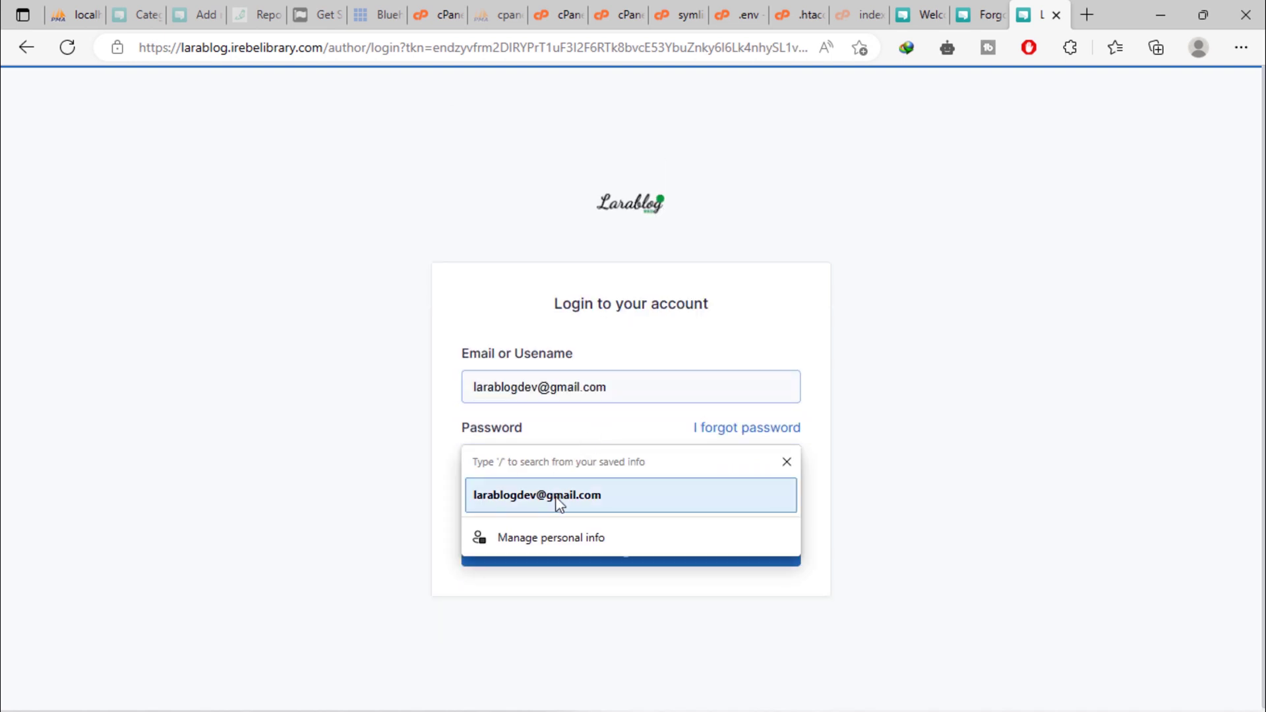
pyautogui.click(557, 501)
pyautogui.click(533, 459)
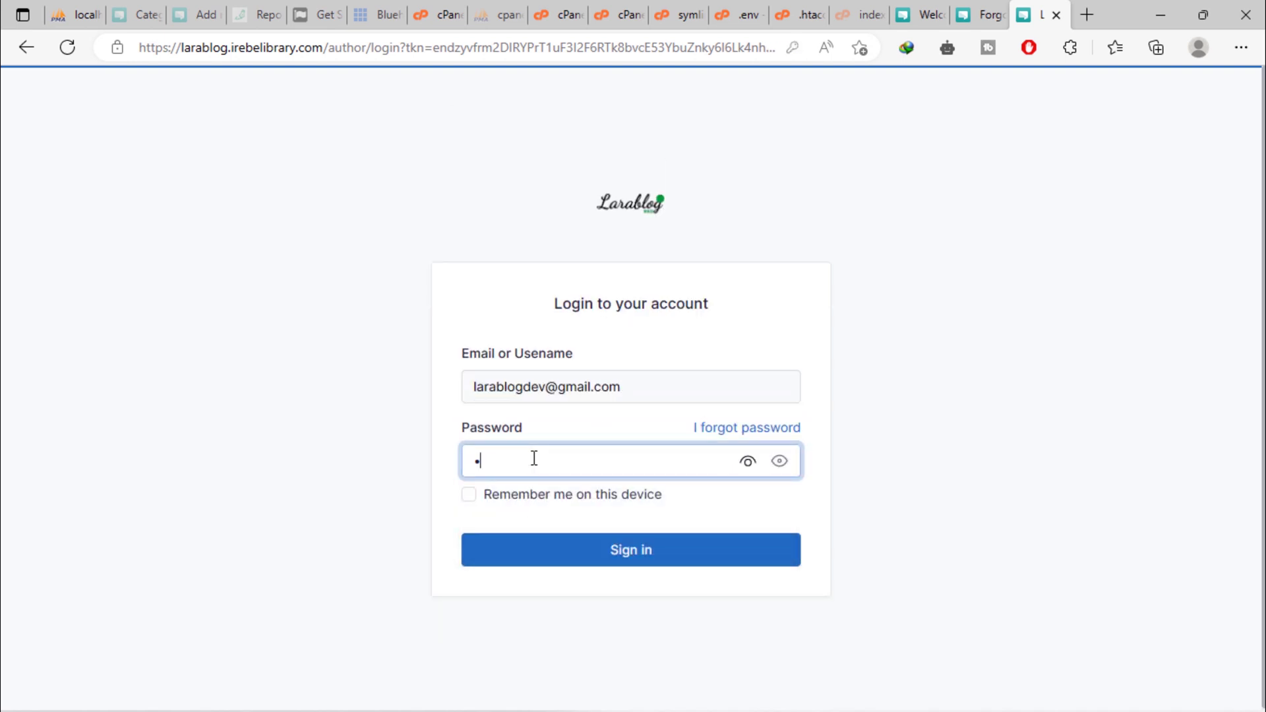
pyautogui.write('****')
pyautogui.click(560, 551)
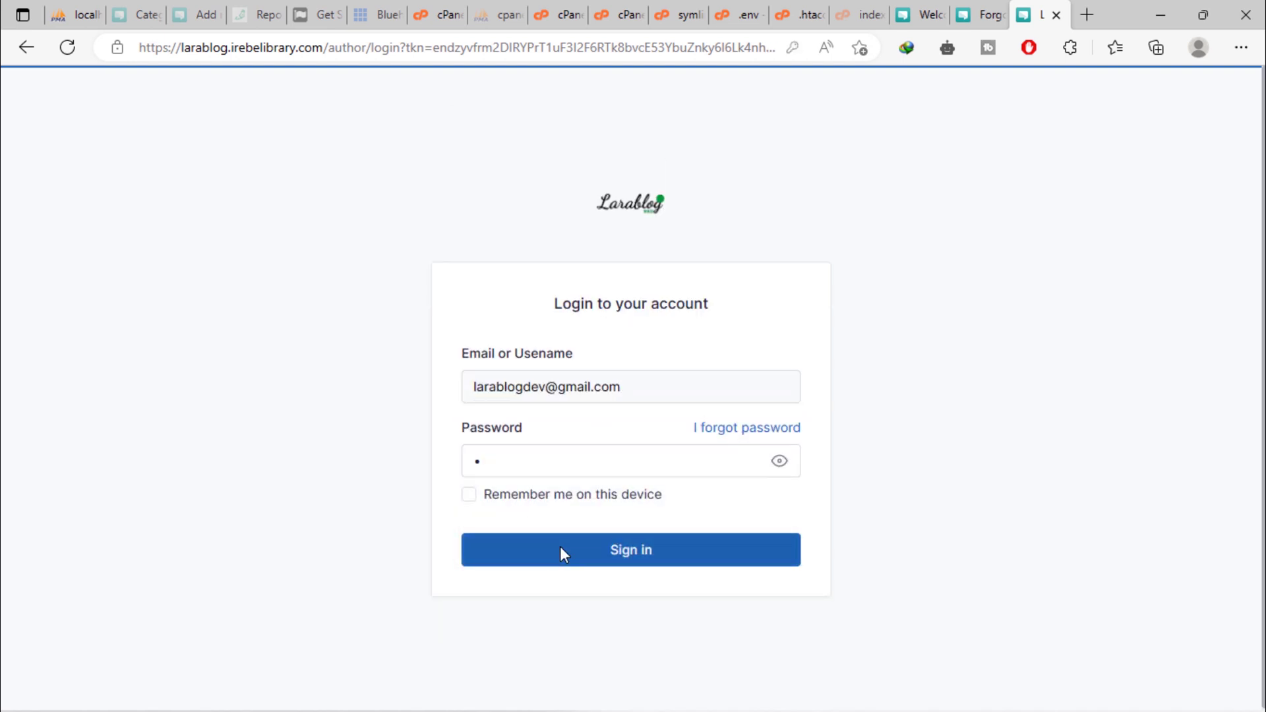
# Re-enter the new password to sign in, then log out from the account menu.
pyautogui.write('****')
pyautogui.click(561, 547)
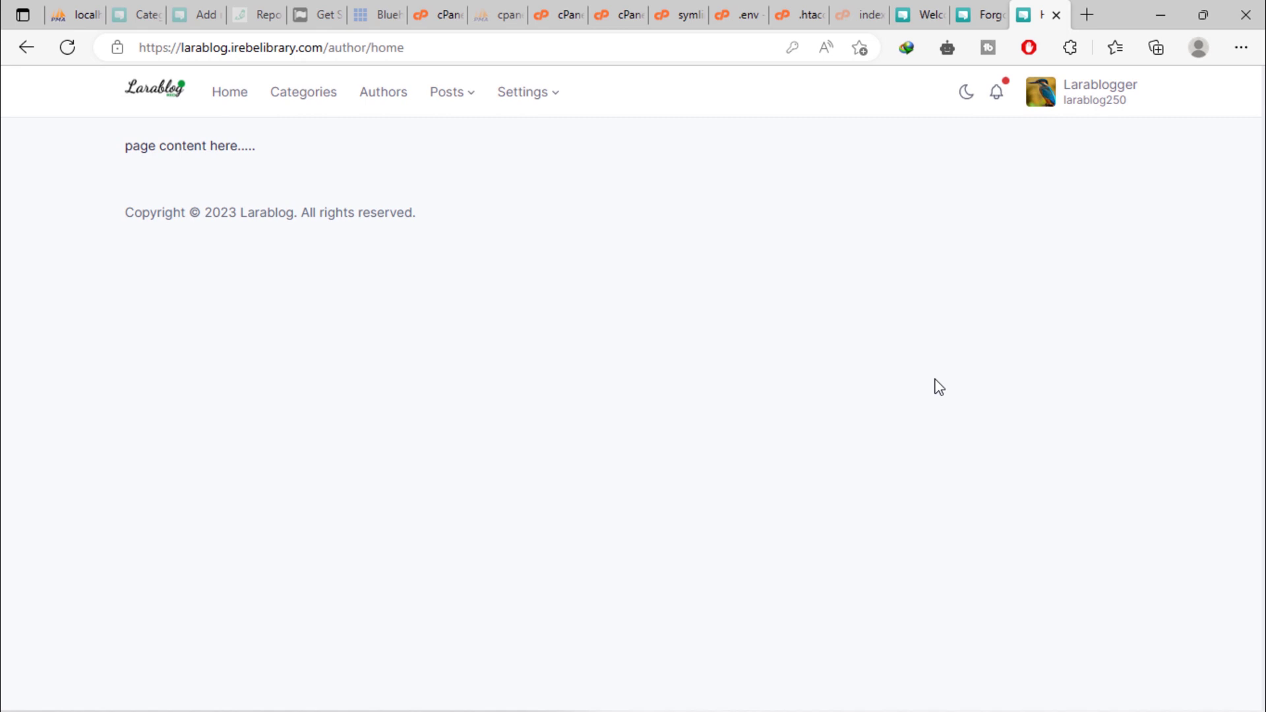
pyautogui.click(1087, 105)
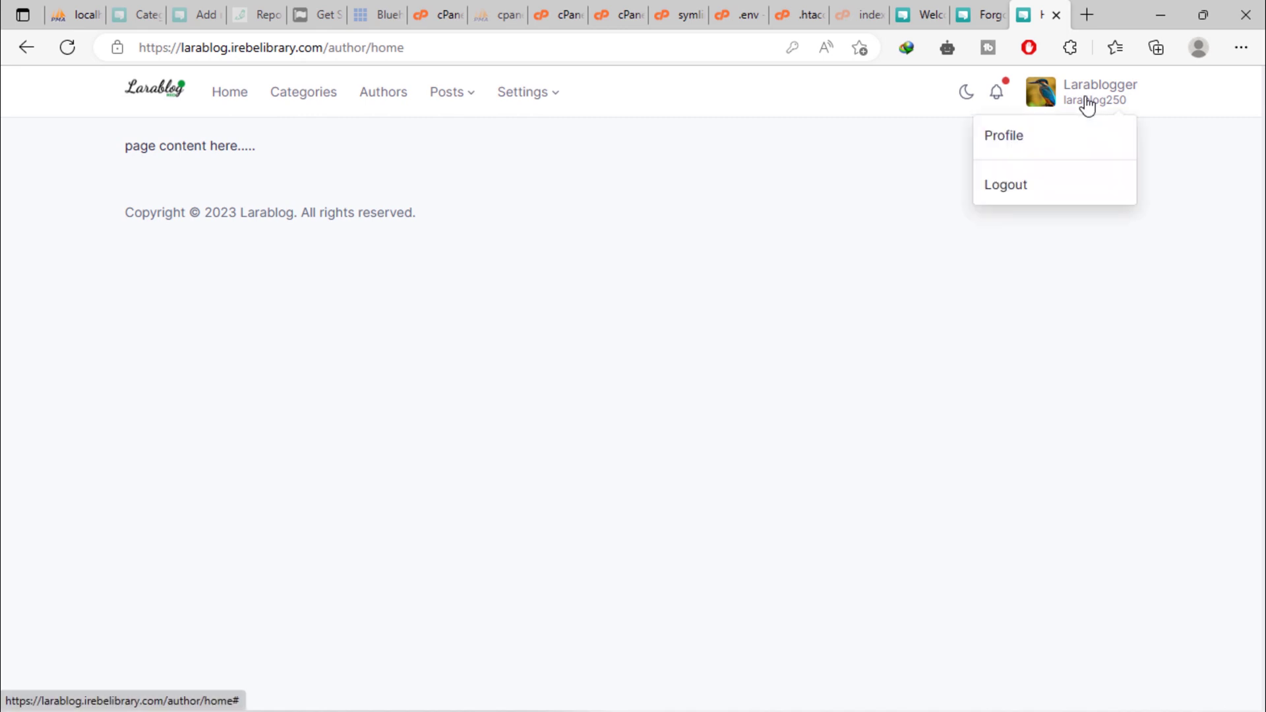
pyautogui.click(1023, 192)
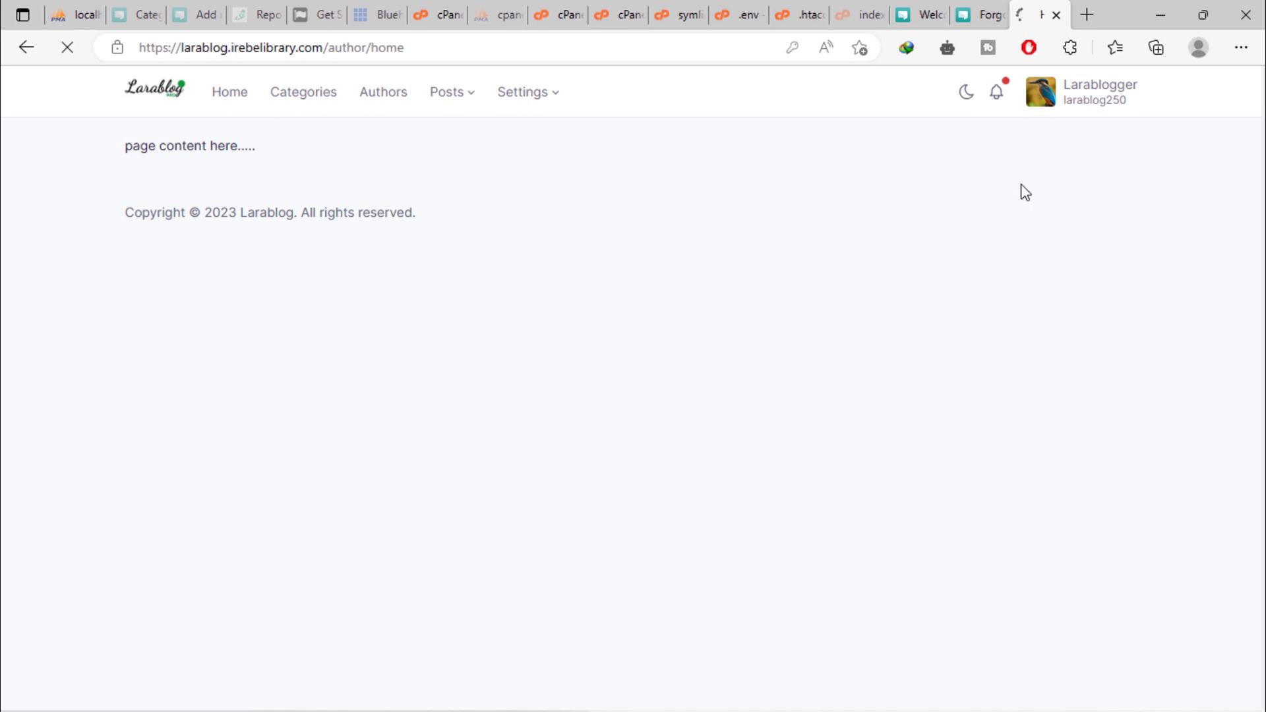